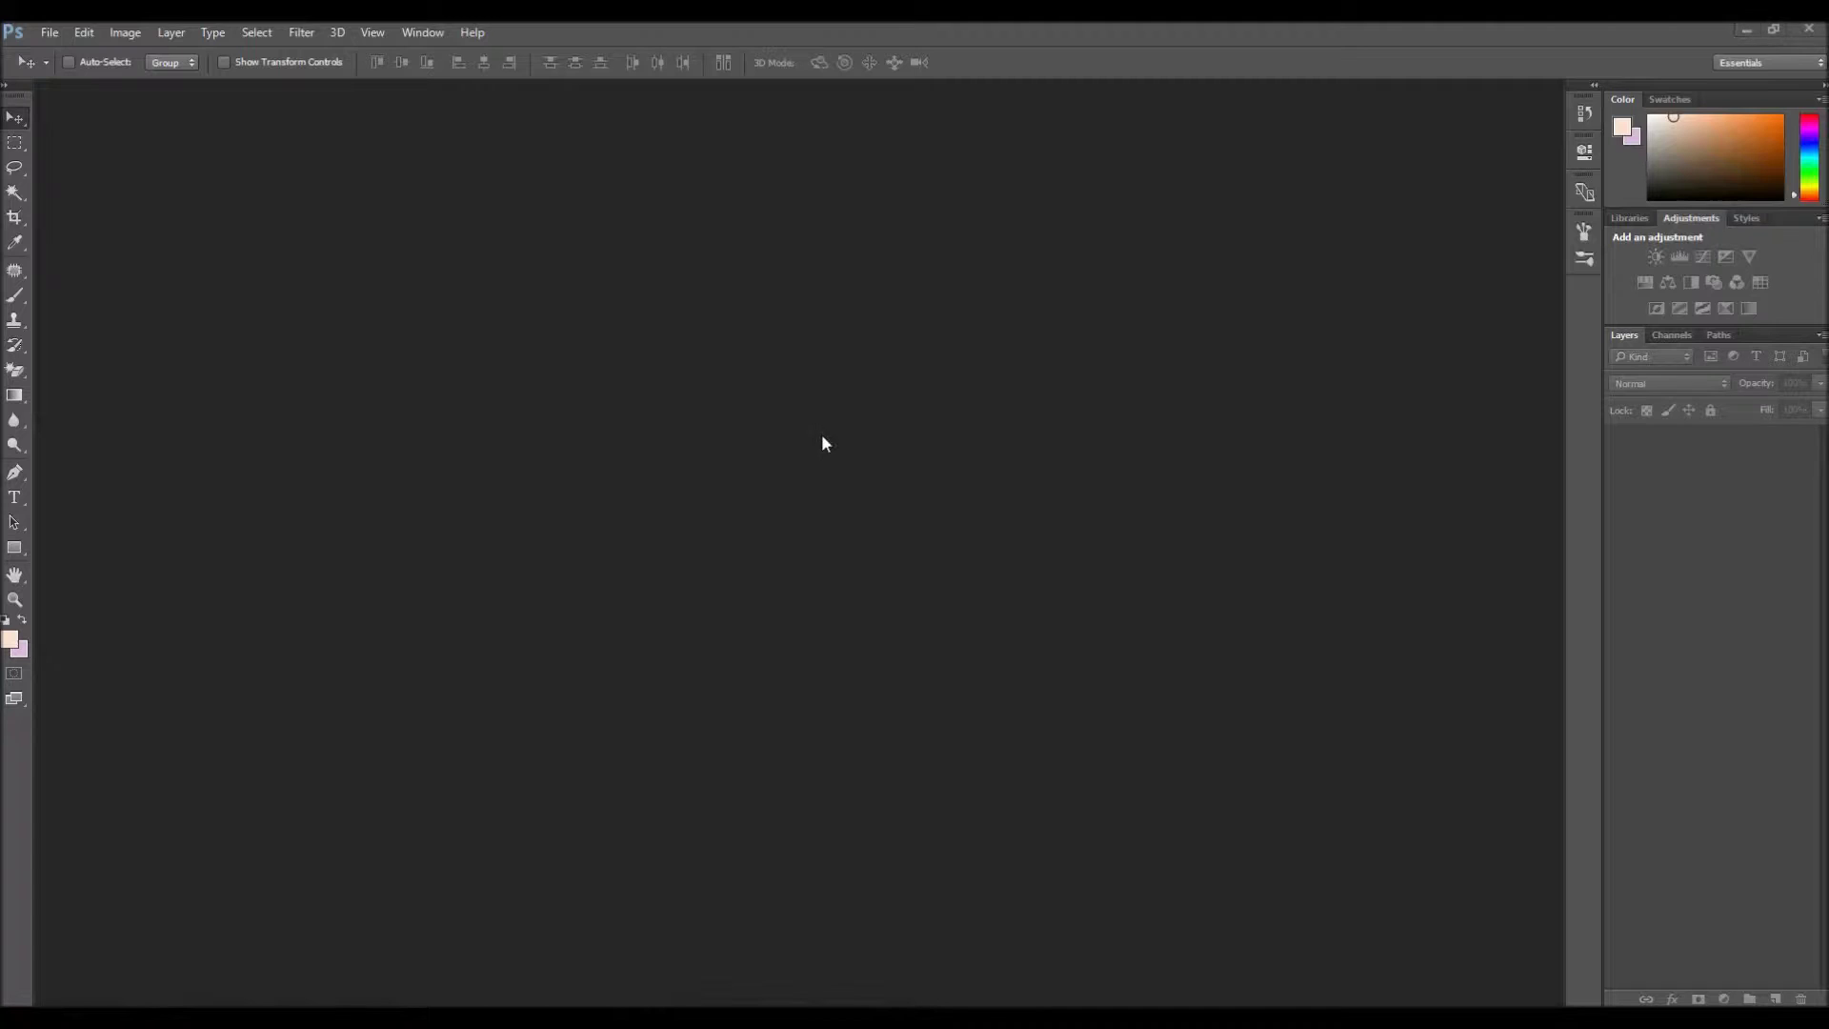
Open IMG_0408, the photo of a child on grass by a lake, from Pictures.
left_click(50, 32)
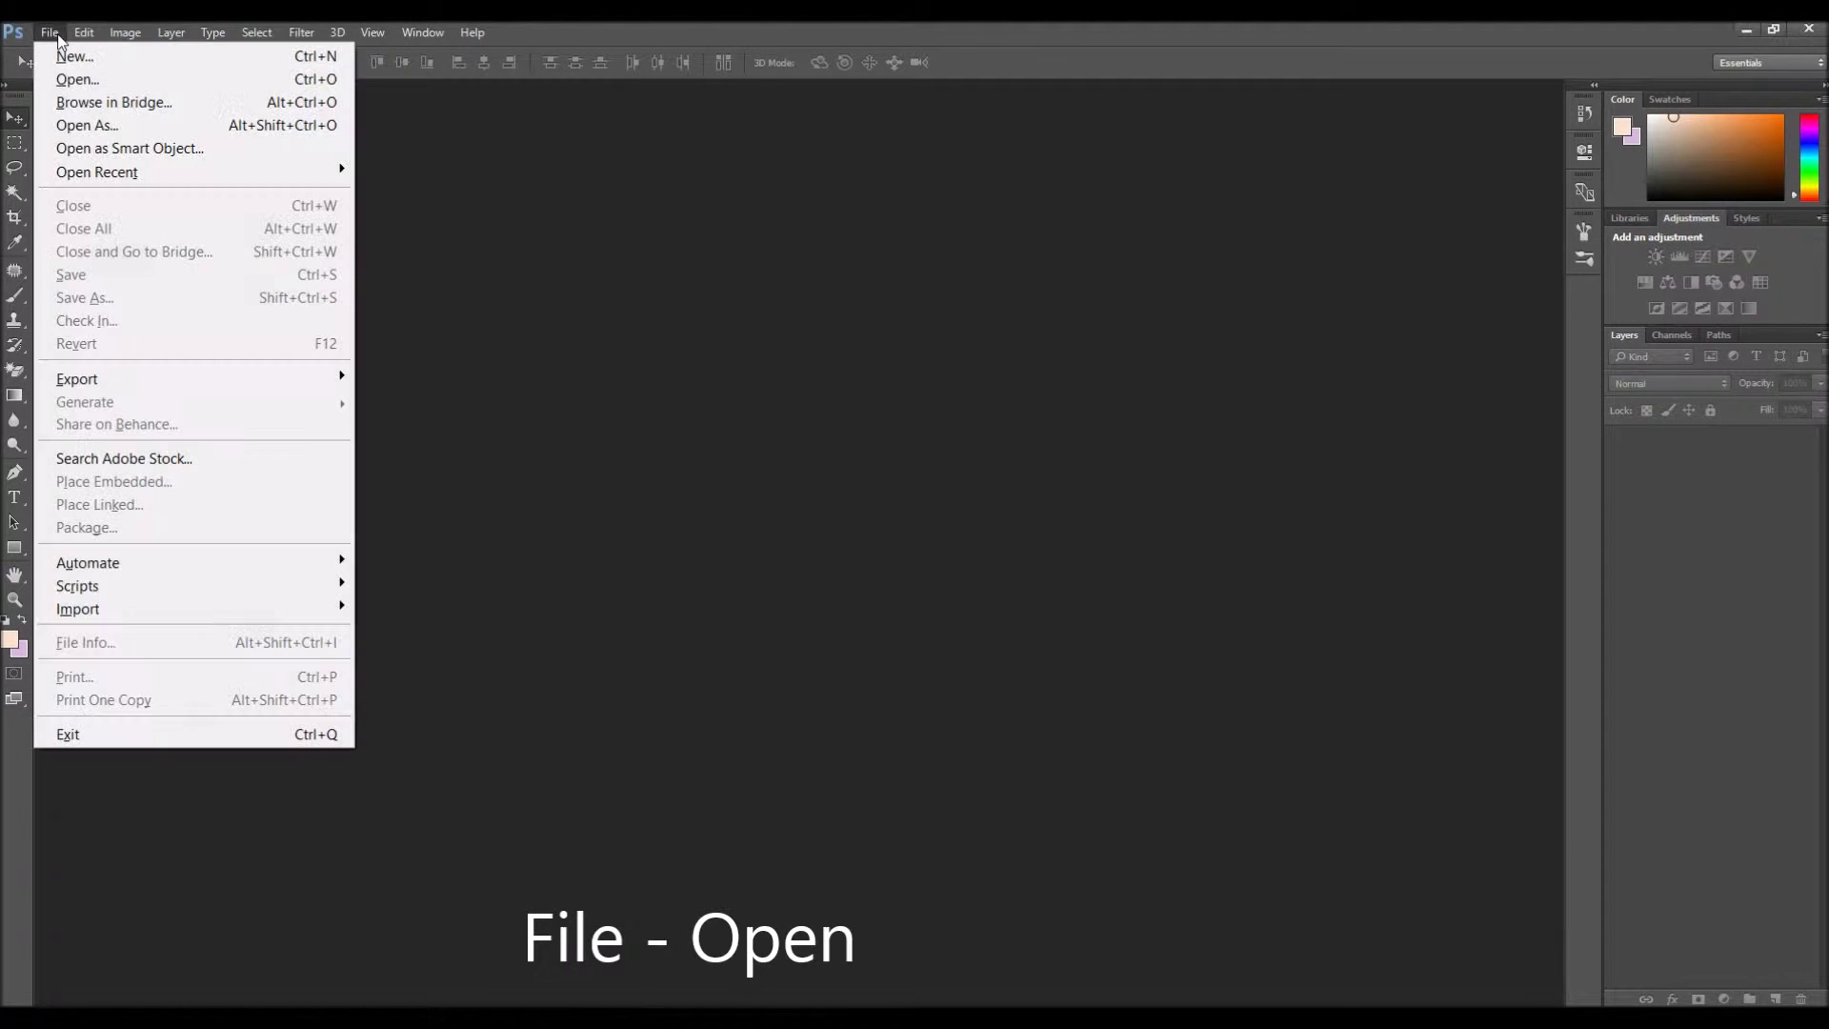
left_click(78, 80)
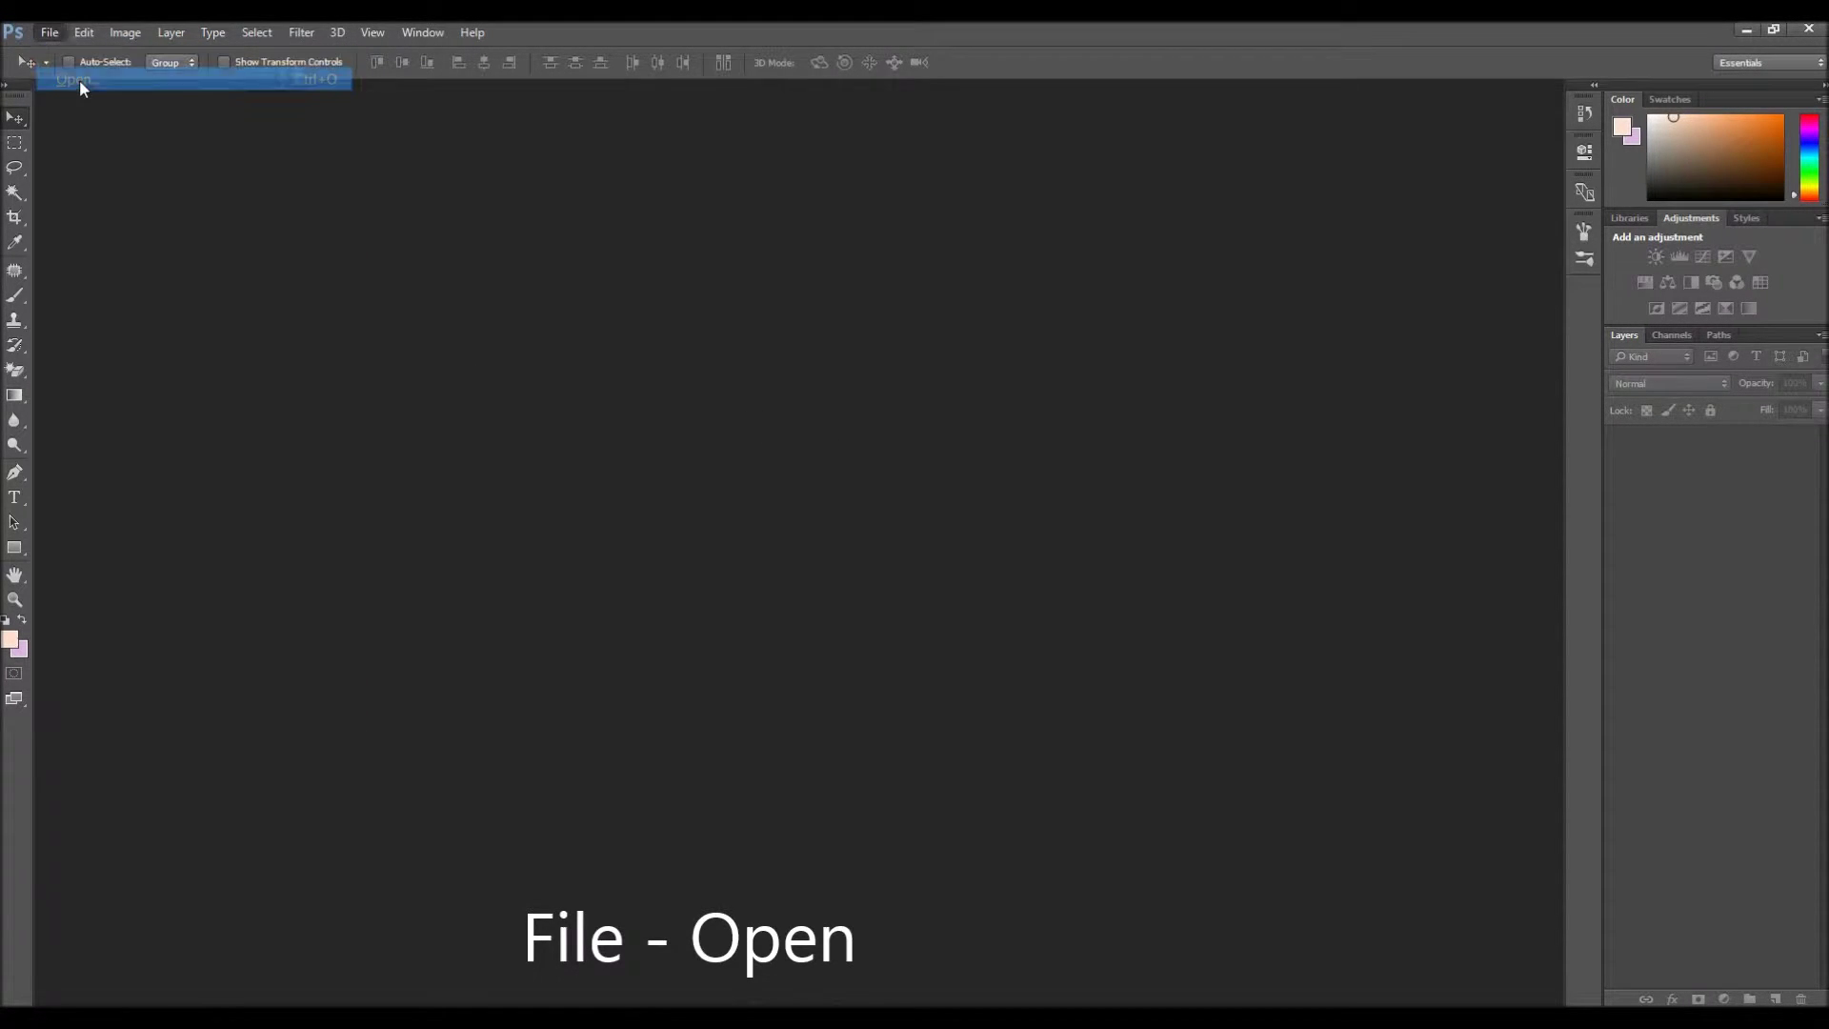
left_click_drag(734, 208, 736, 314)
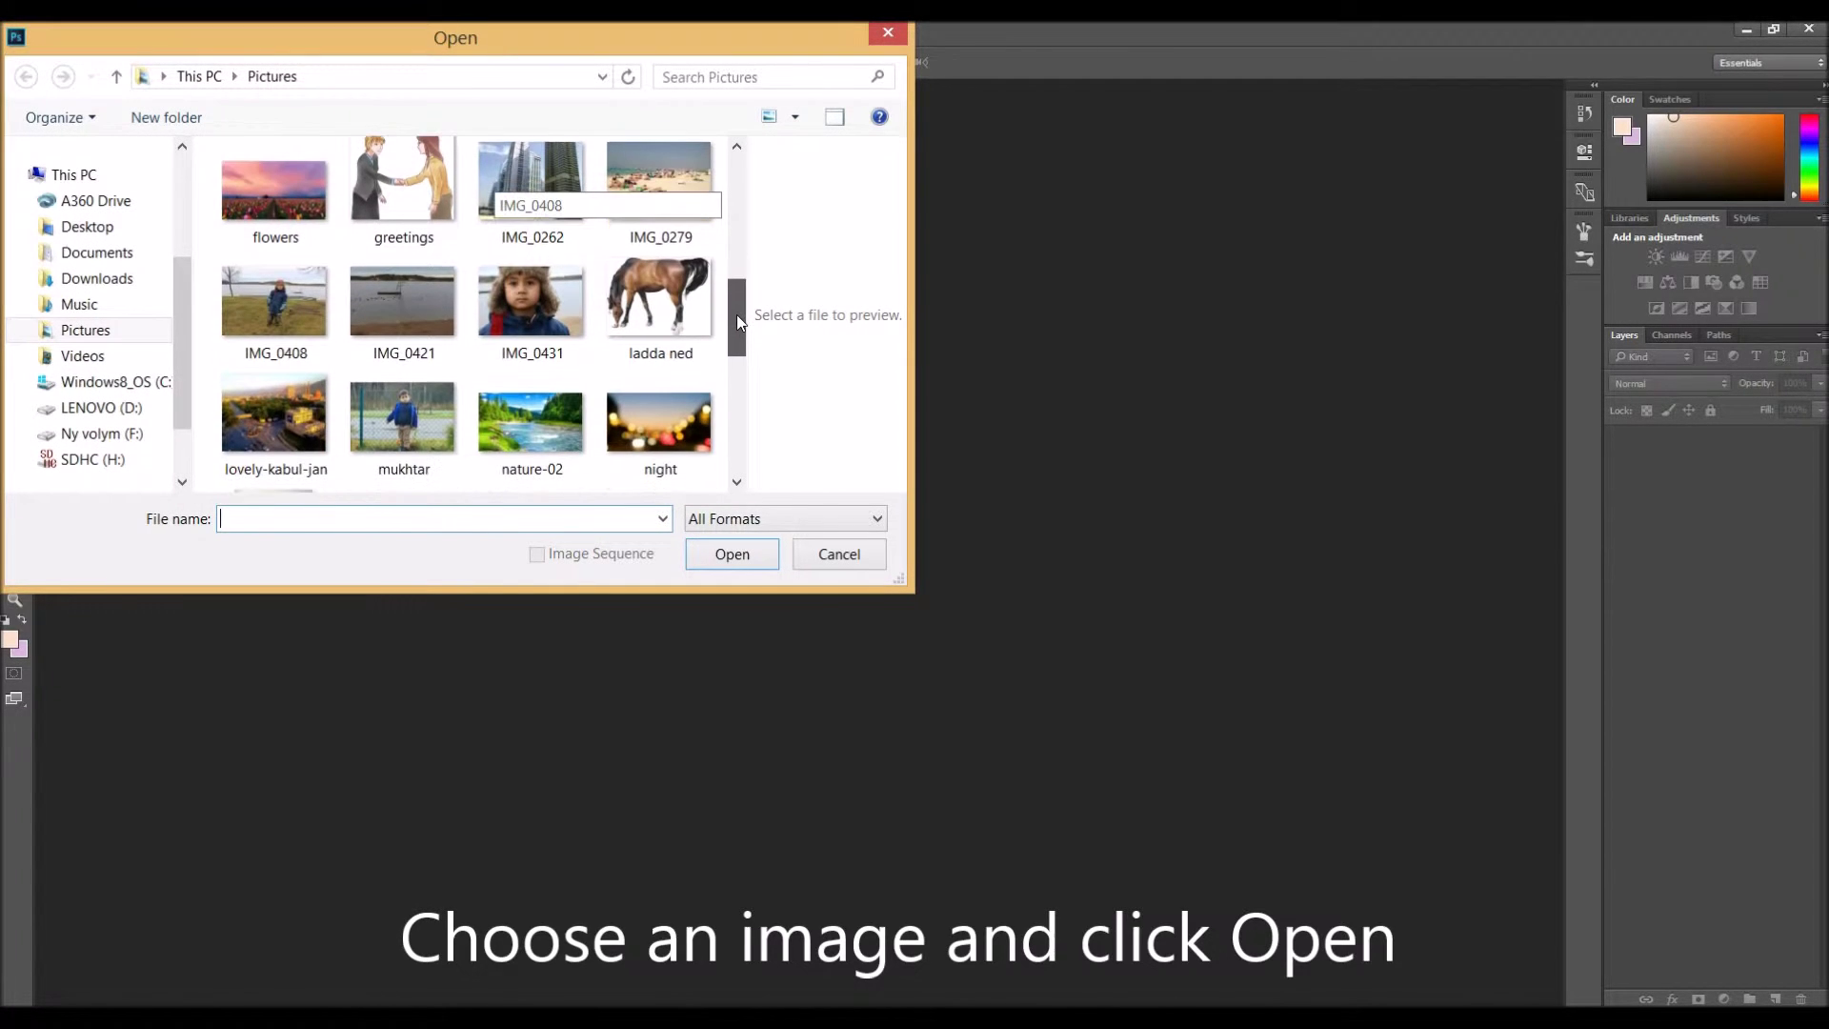
left_click(290, 299)
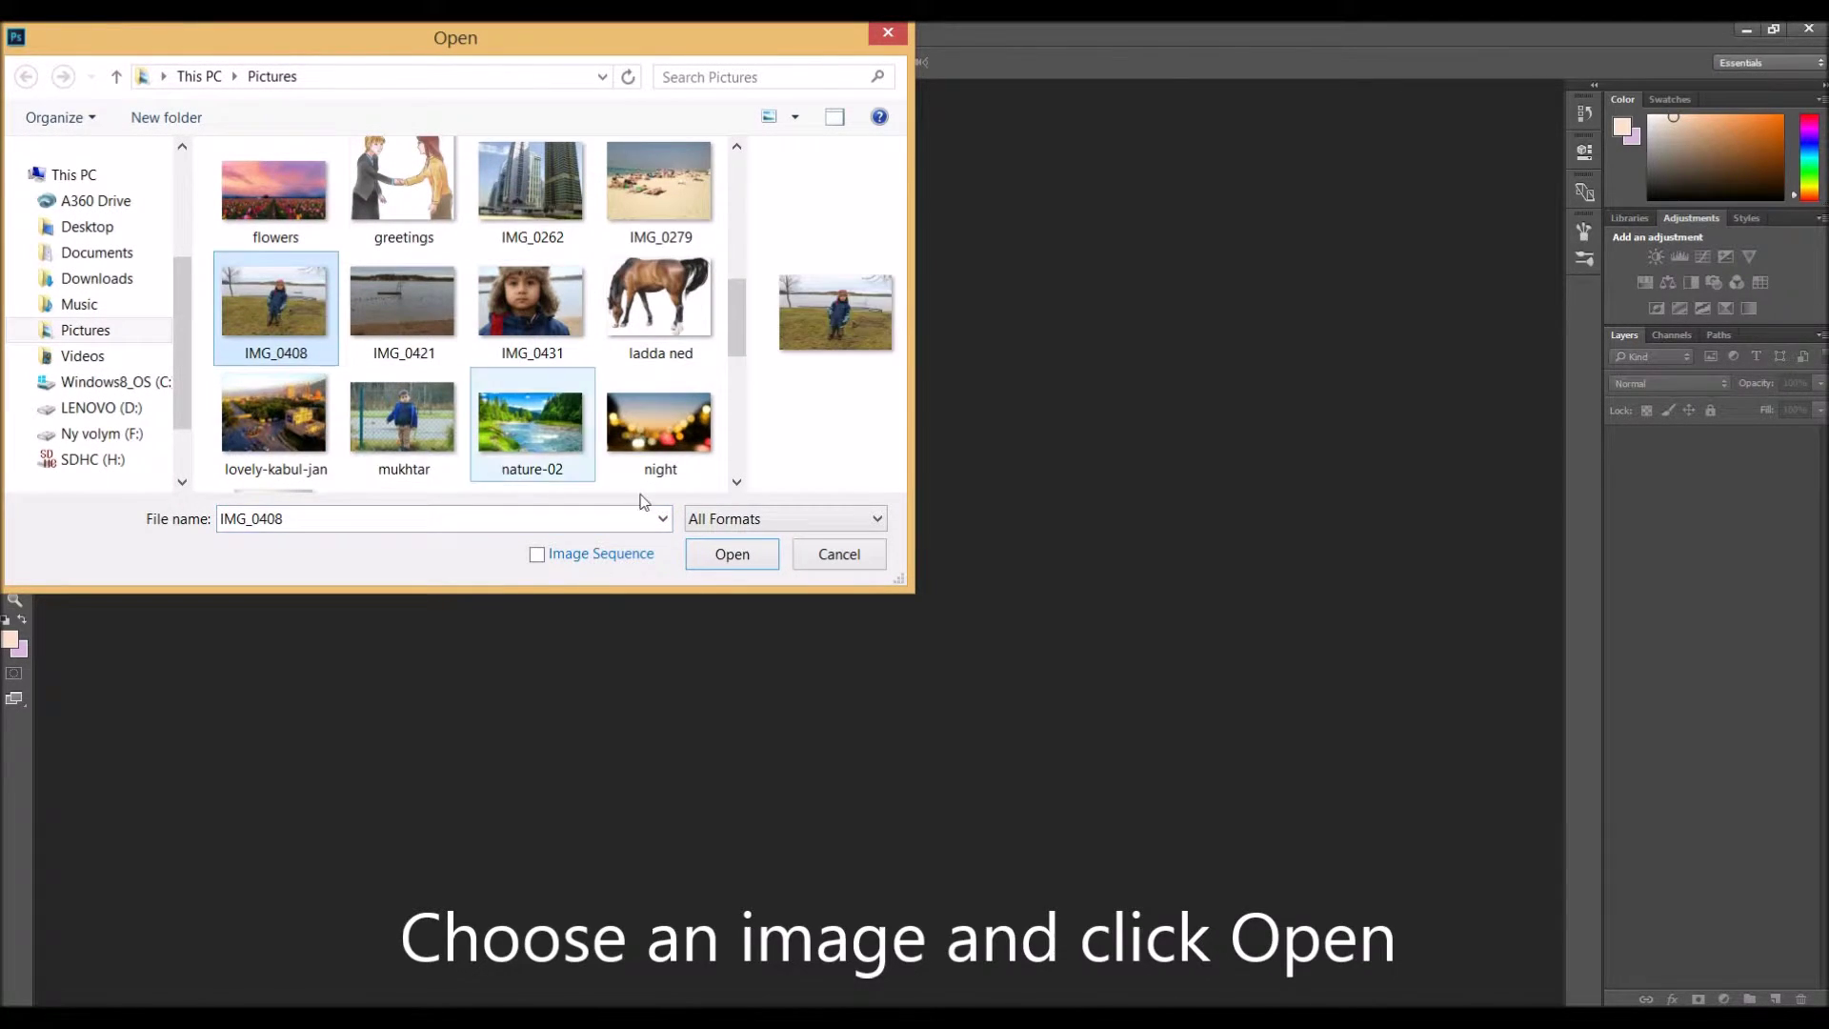
left_click(723, 556)
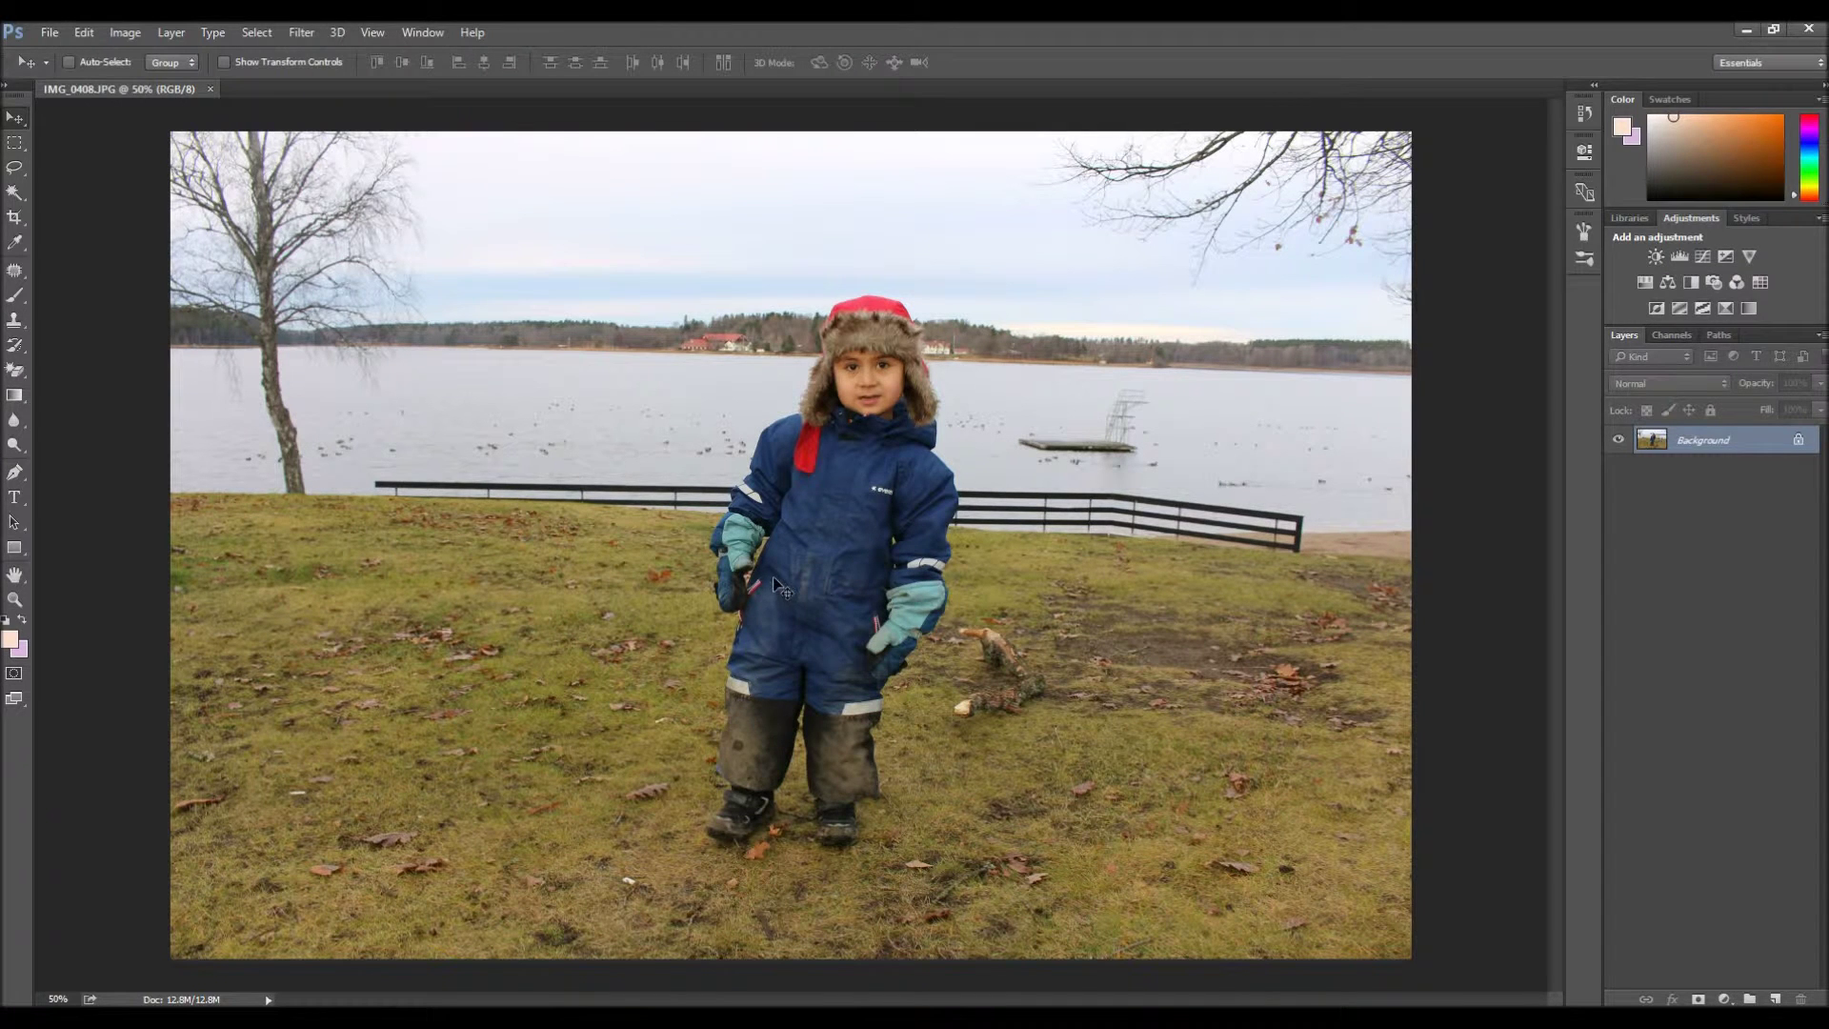
Zoom in to about 109% on the piece of wood beside the child.
left_click(15, 599)
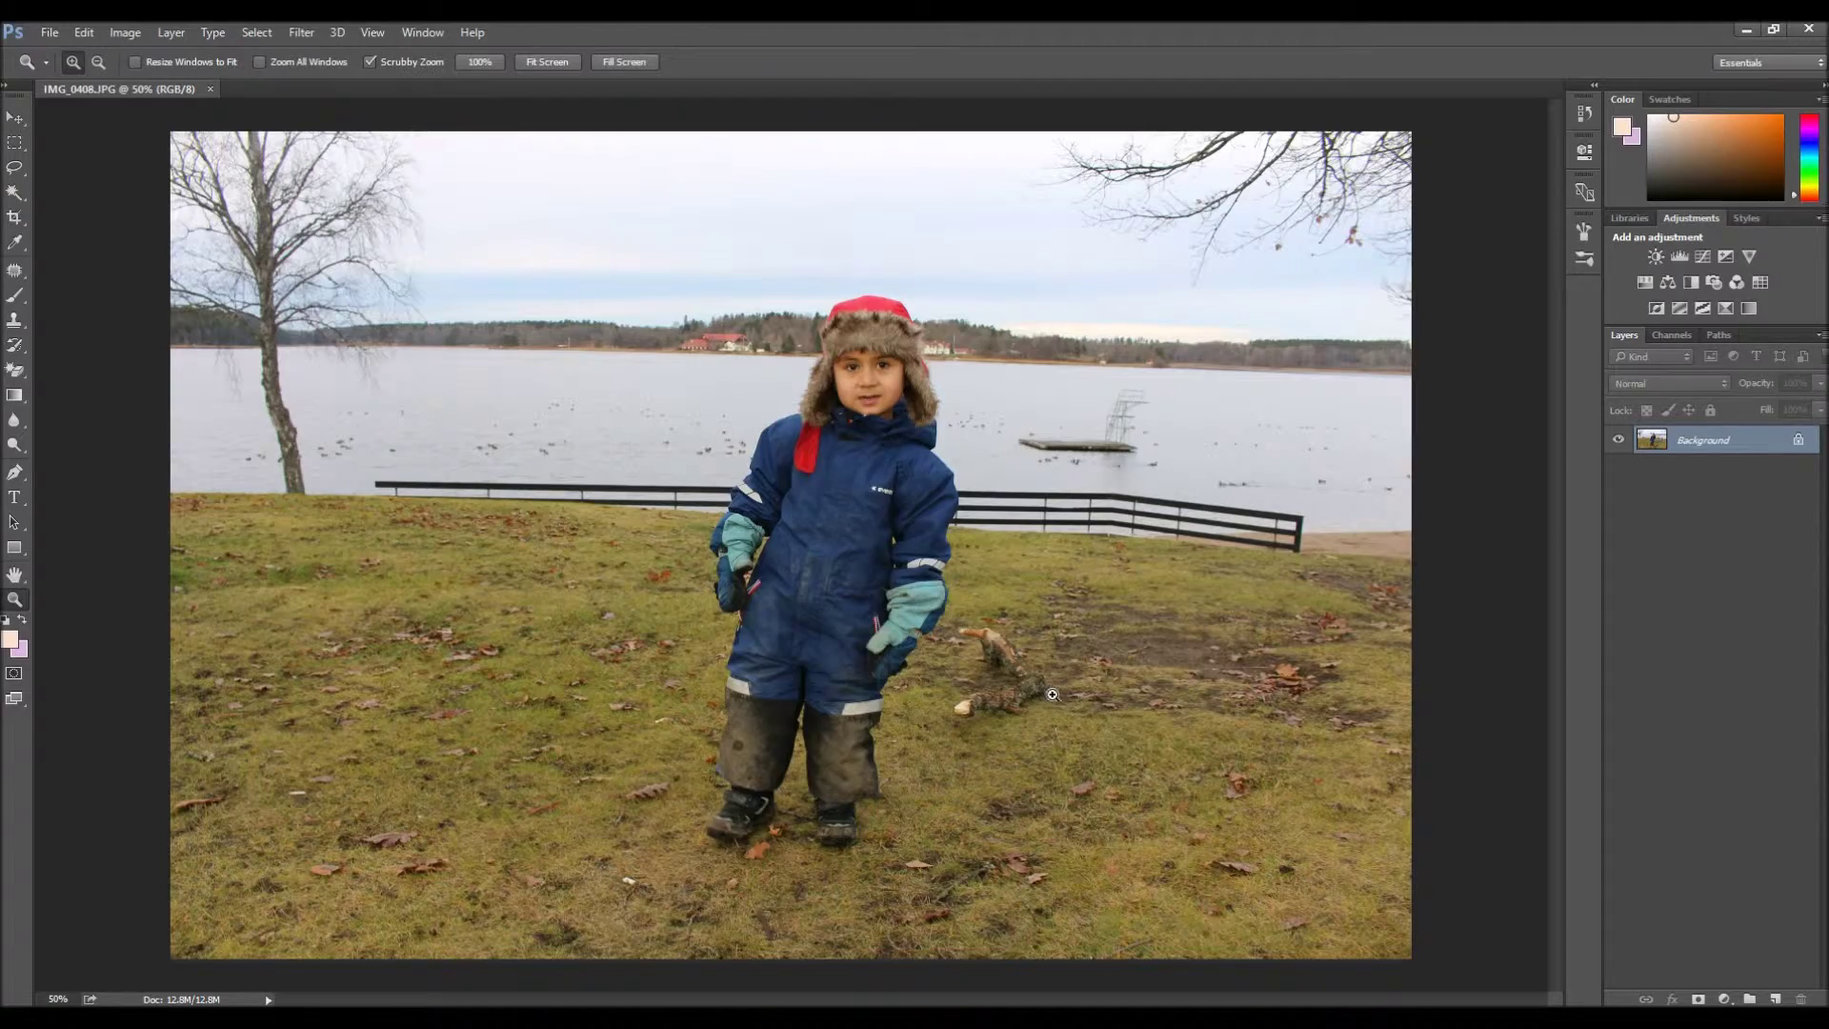
left_click_drag(1043, 619, 1075, 783)
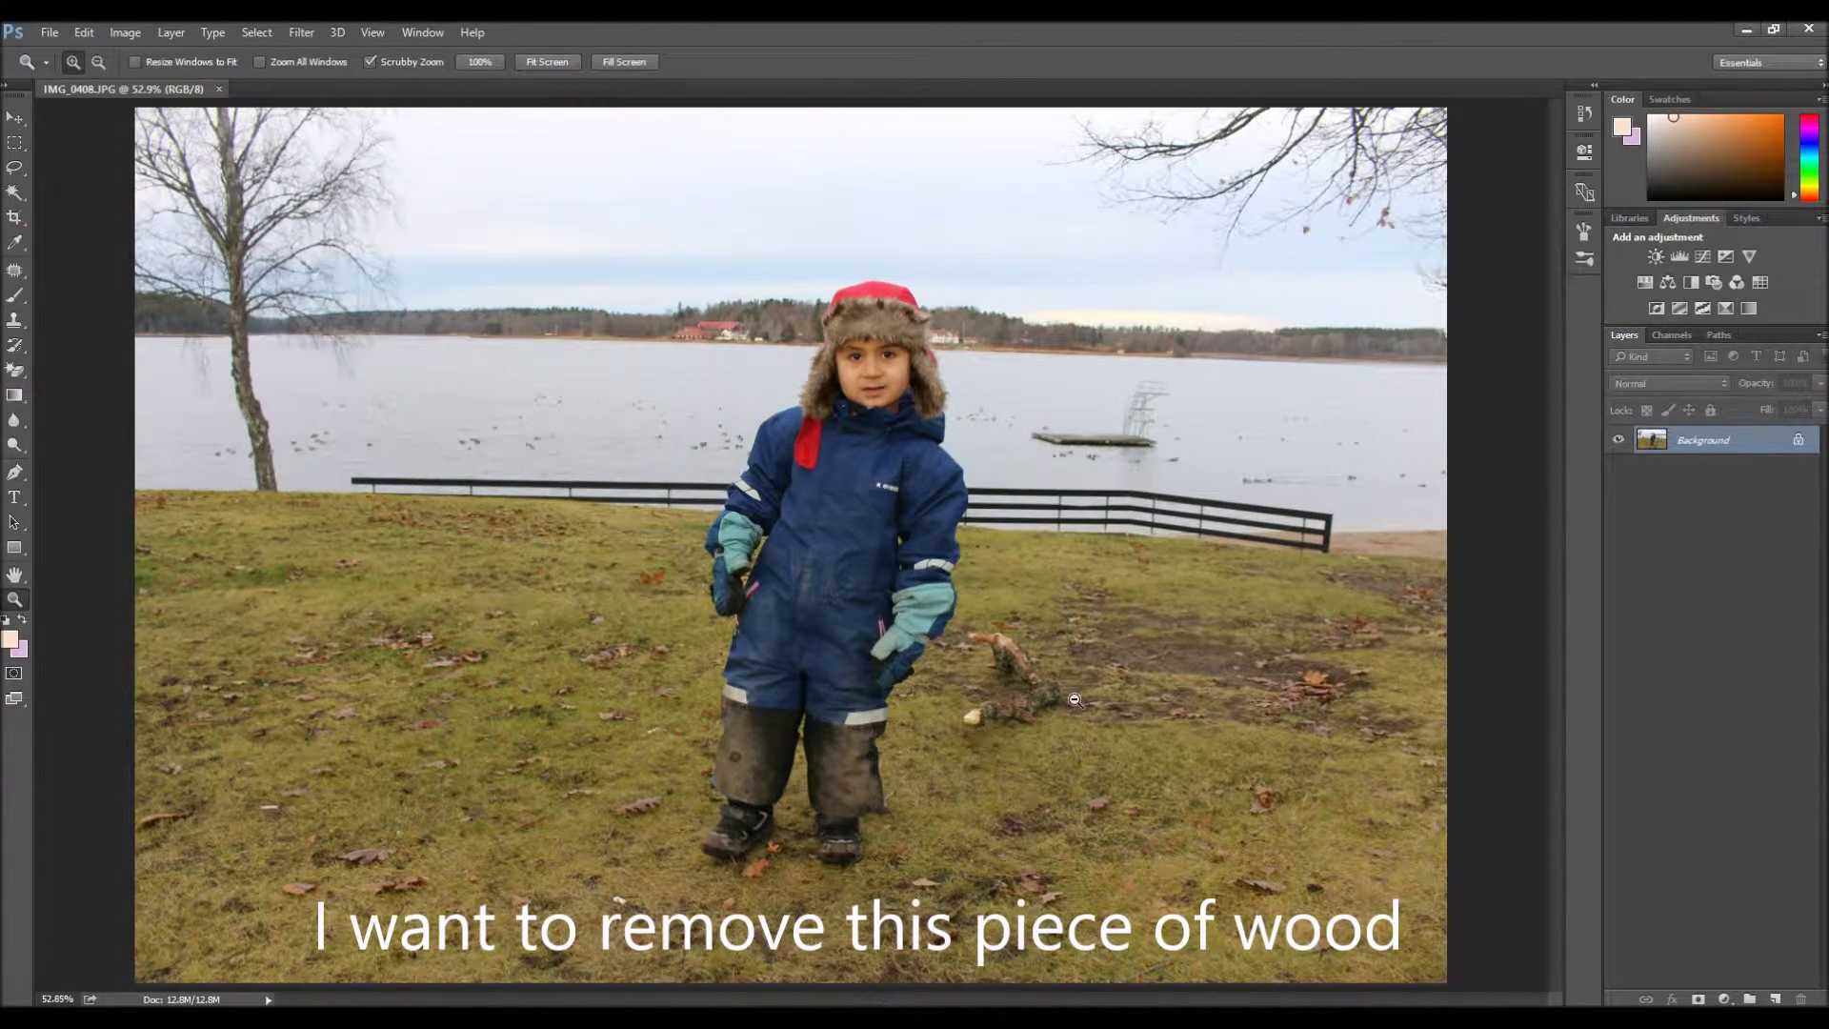
left_click_drag(1076, 700, 1005, 696)
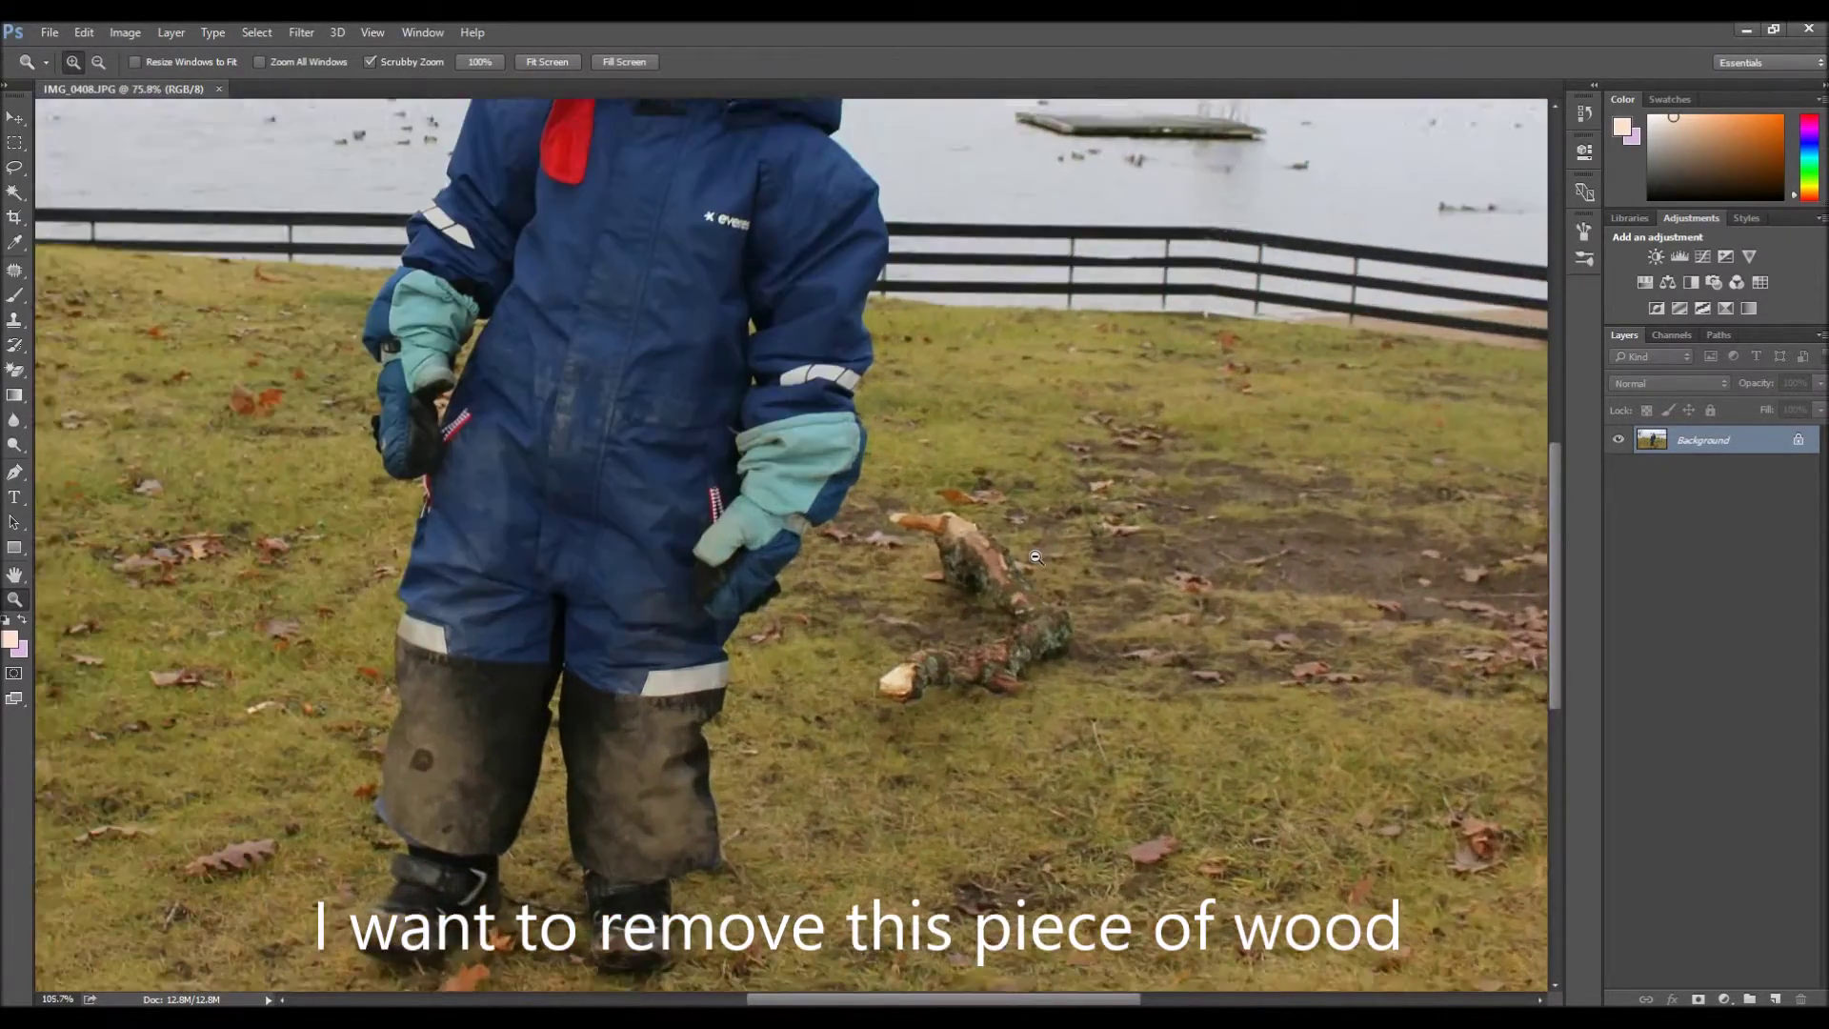
left_click_drag(1005, 696, 995, 707)
left_click(14, 117)
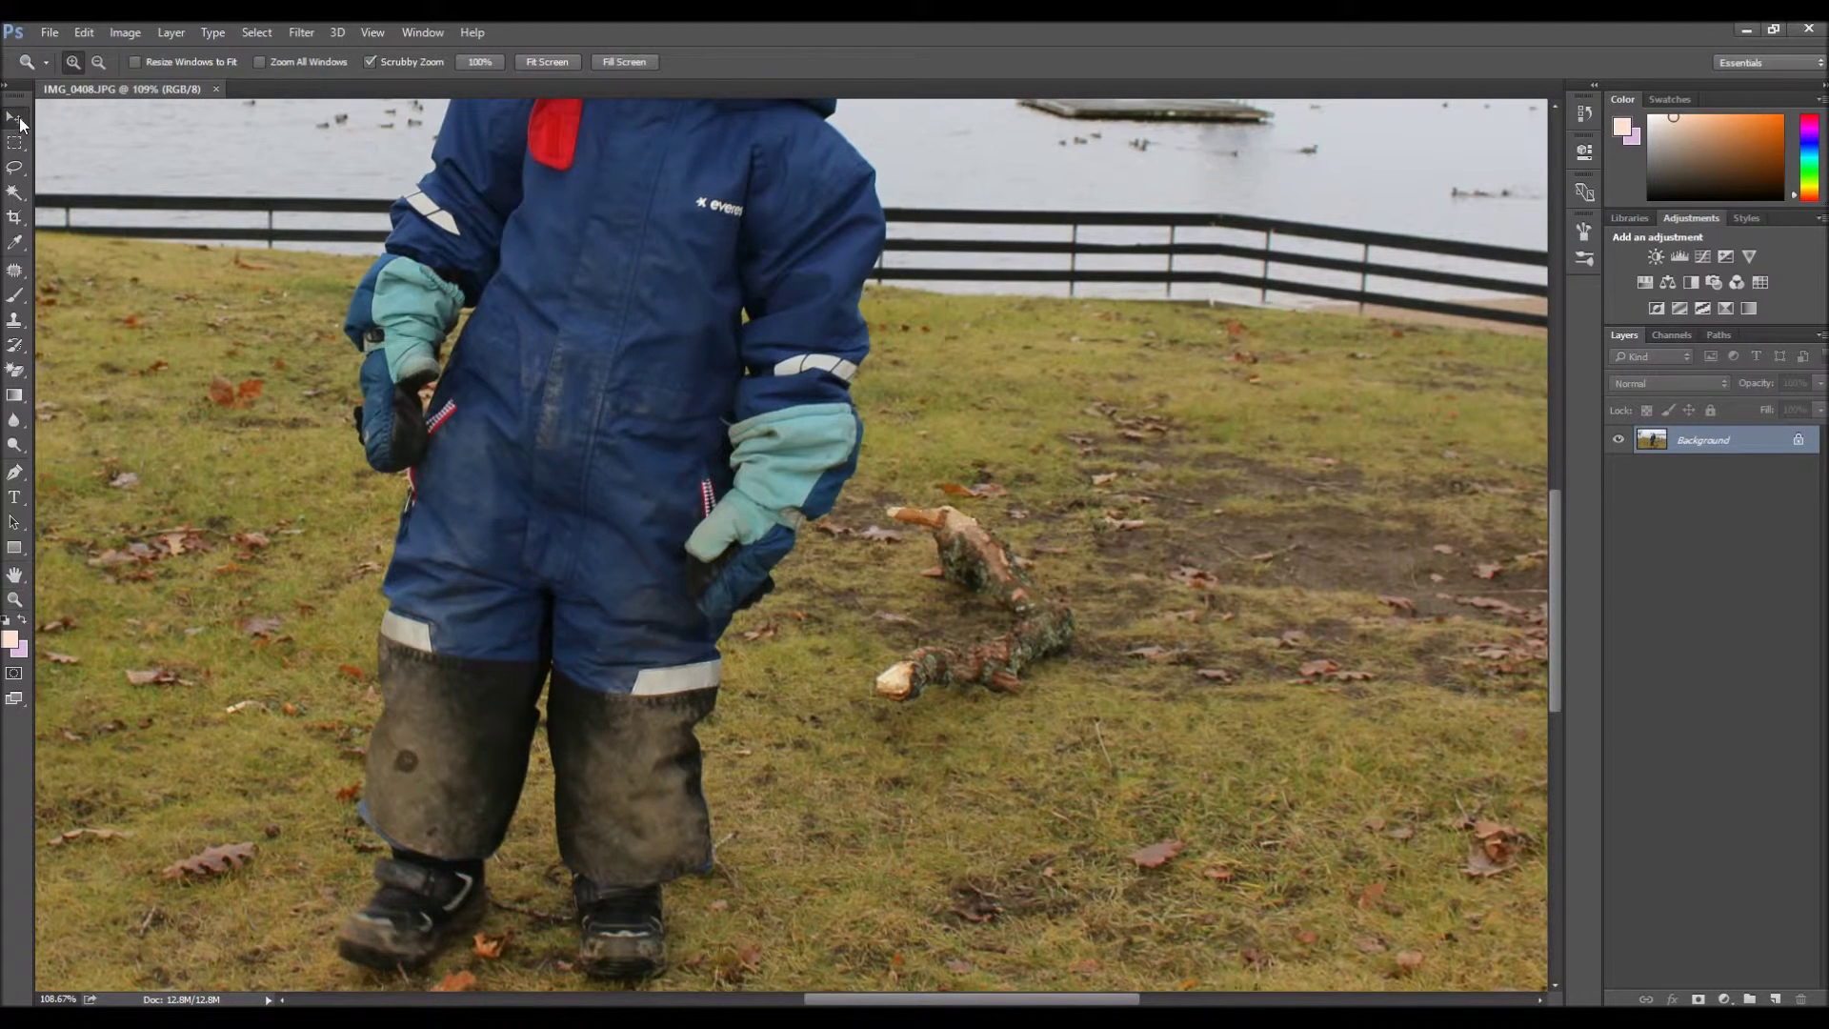
Draw a closed Lasso loop around the branch lying right of the child.
left_click(14, 169)
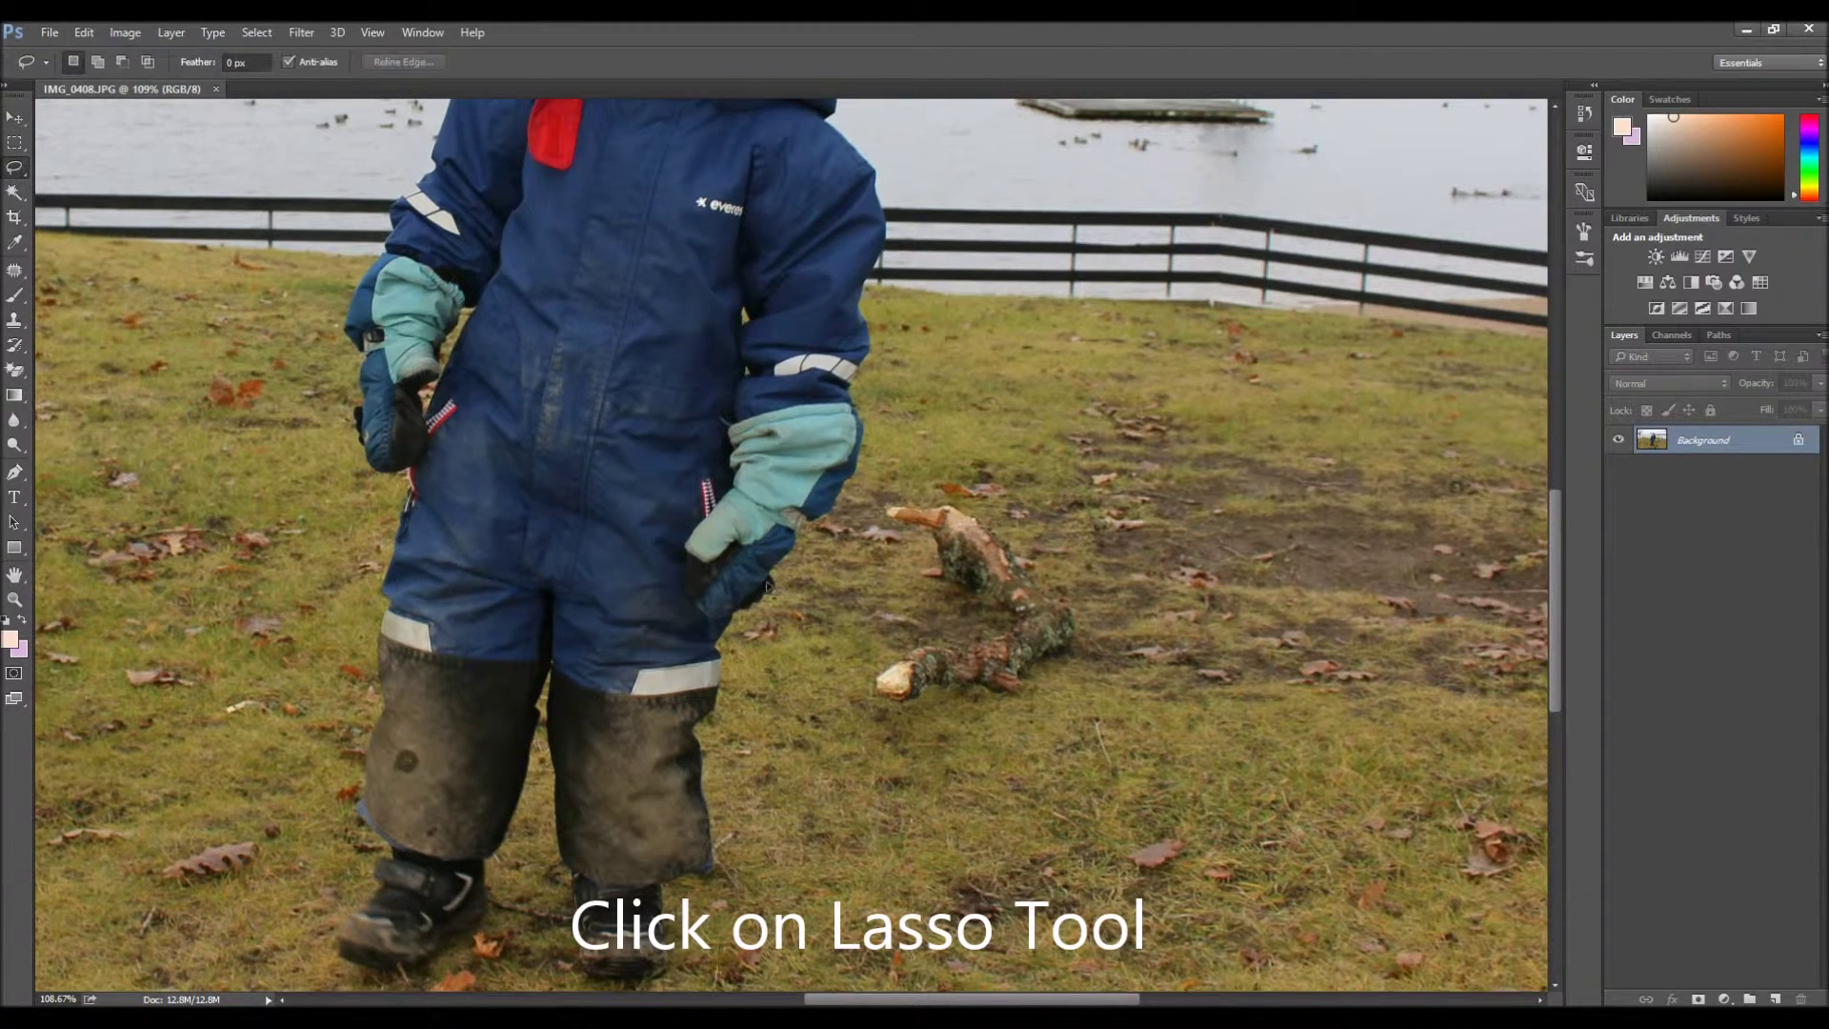
mouse_move(869, 521)
left_mouse_down()
mouse_move(851, 716)
mouse_move(910, 727)
mouse_move(1077, 700)
mouse_move(1103, 600)
mouse_move(1010, 514)
mouse_move(948, 493)
left_mouse_up()
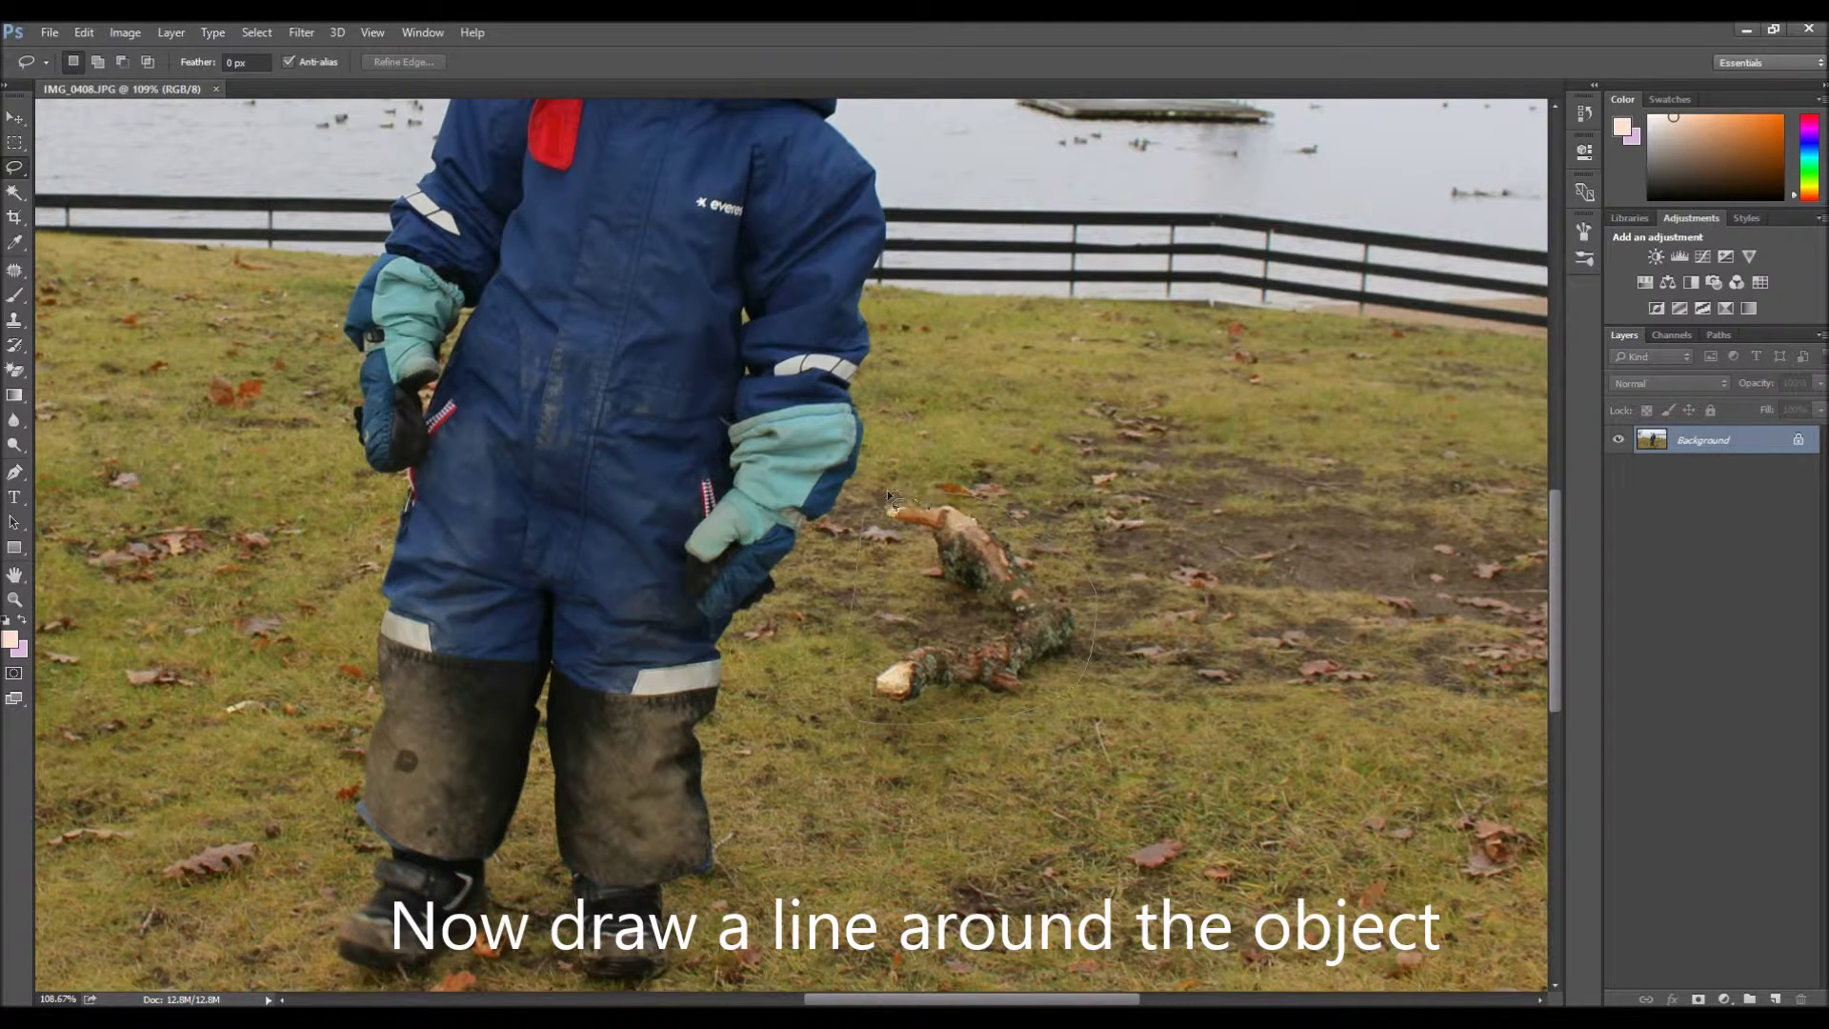
left_click_drag(865, 501, 856, 634)
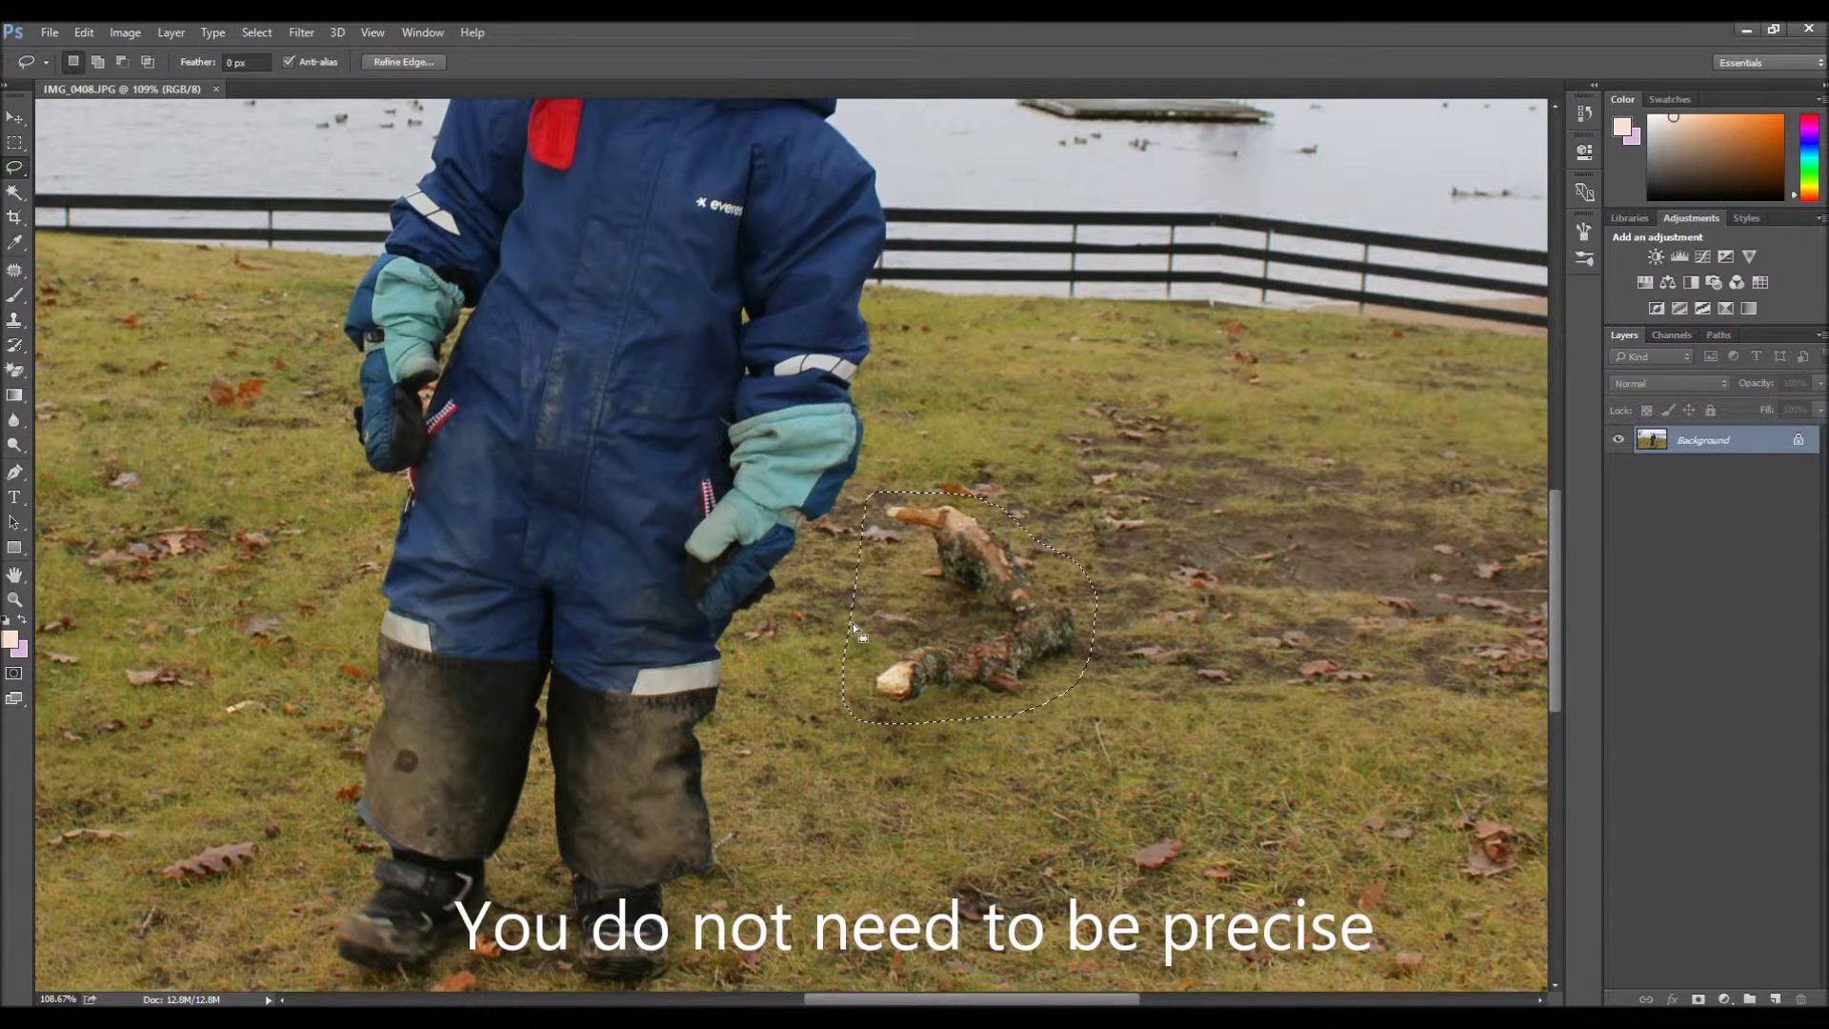
left_click(83, 32)
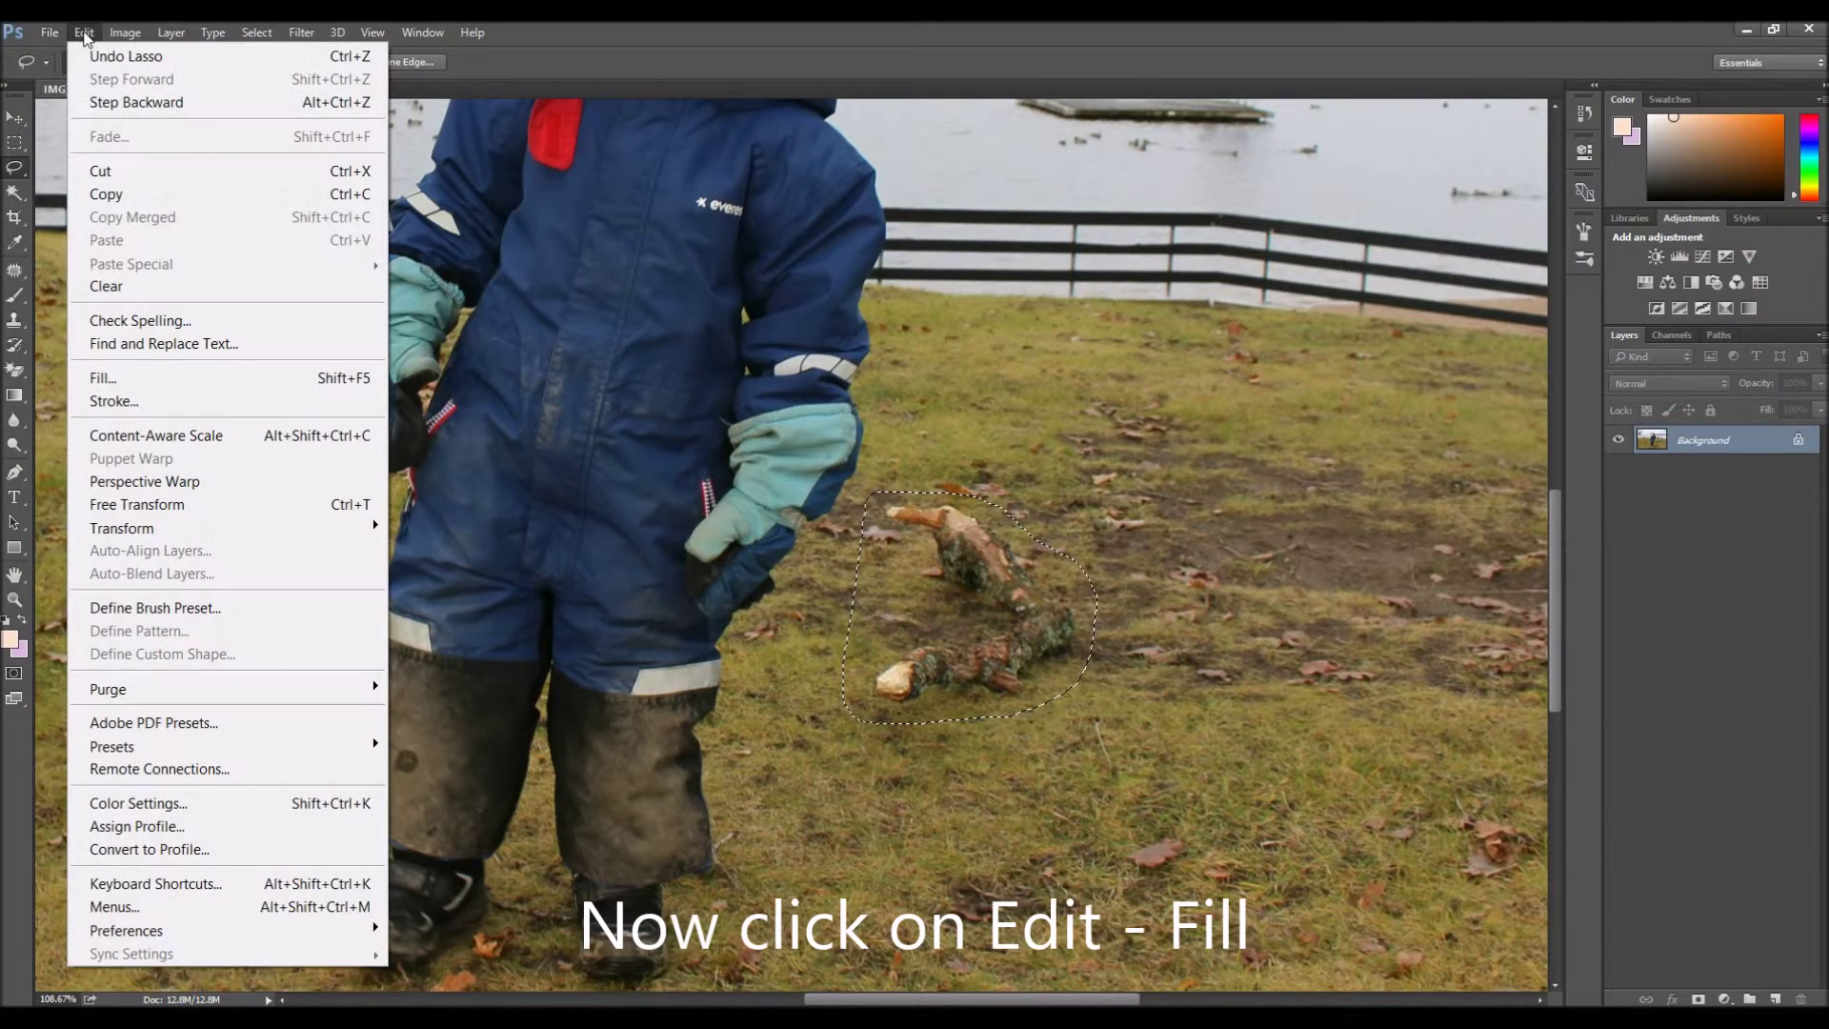
Fill the branch selection with Content-Aware contents so matching grass replaces it.
left_click(121, 378)
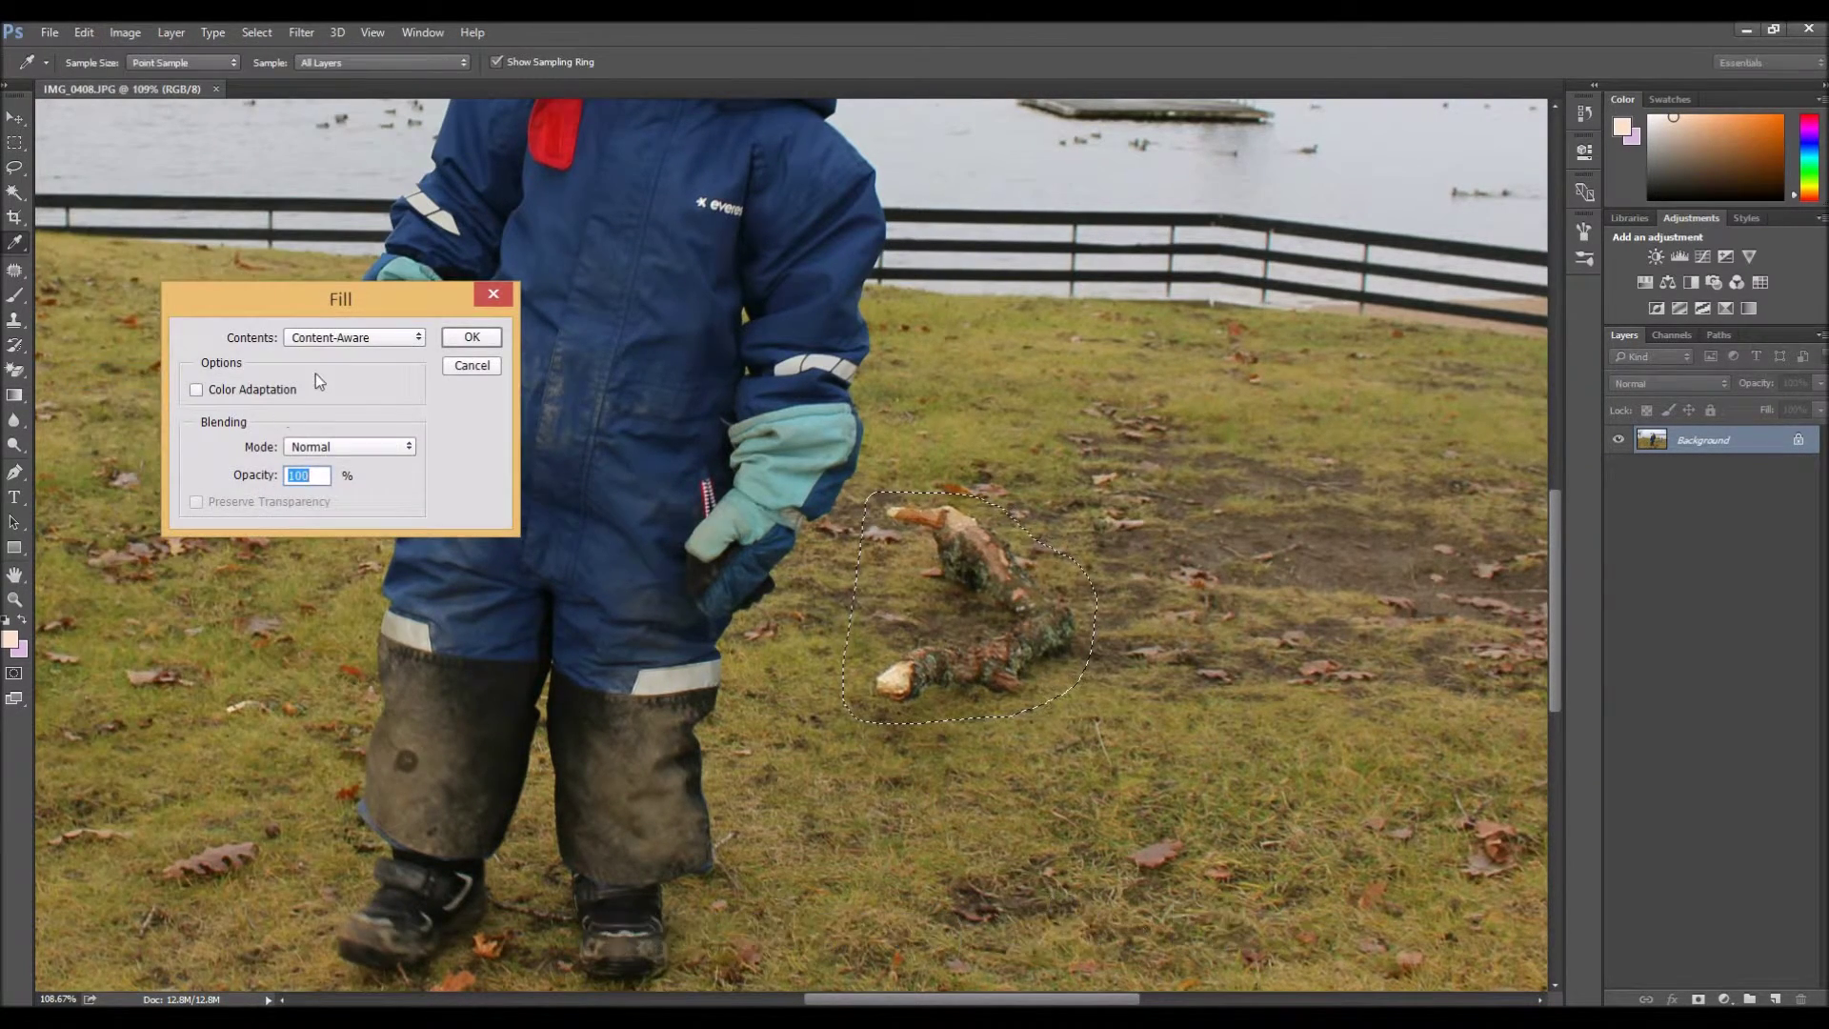
left_click(386, 339)
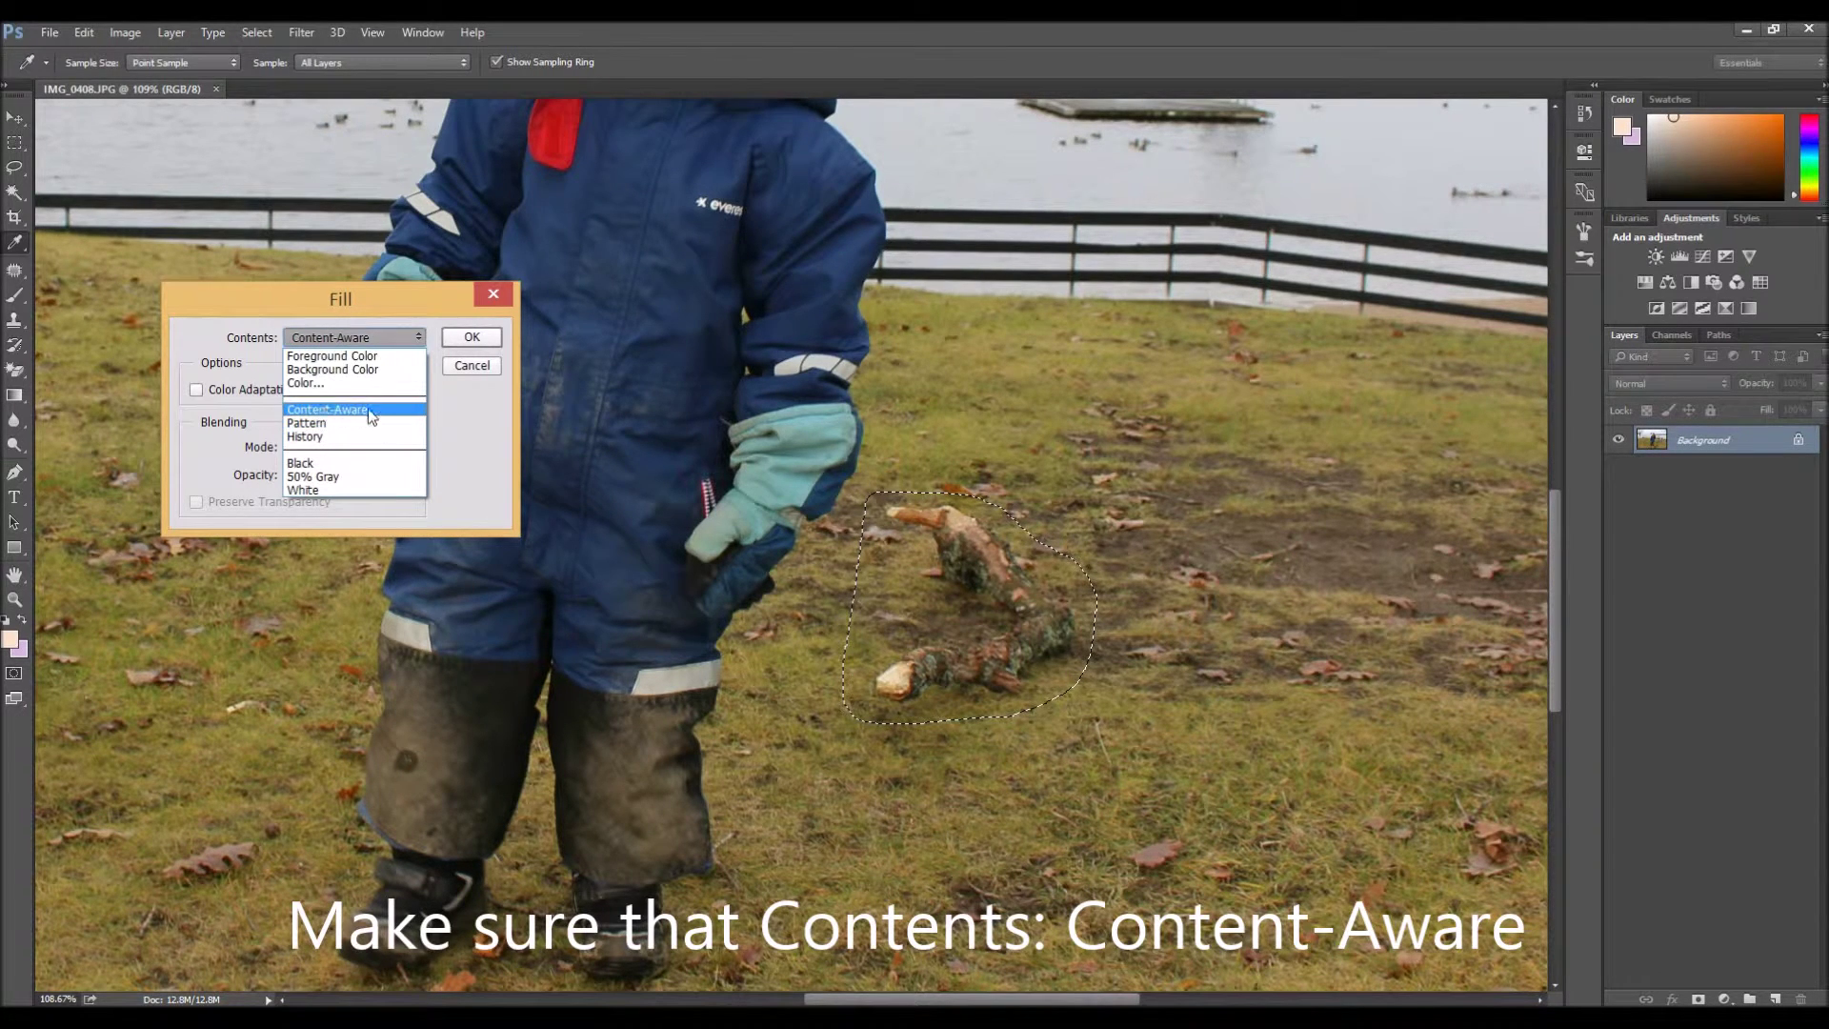
left_click(354, 409)
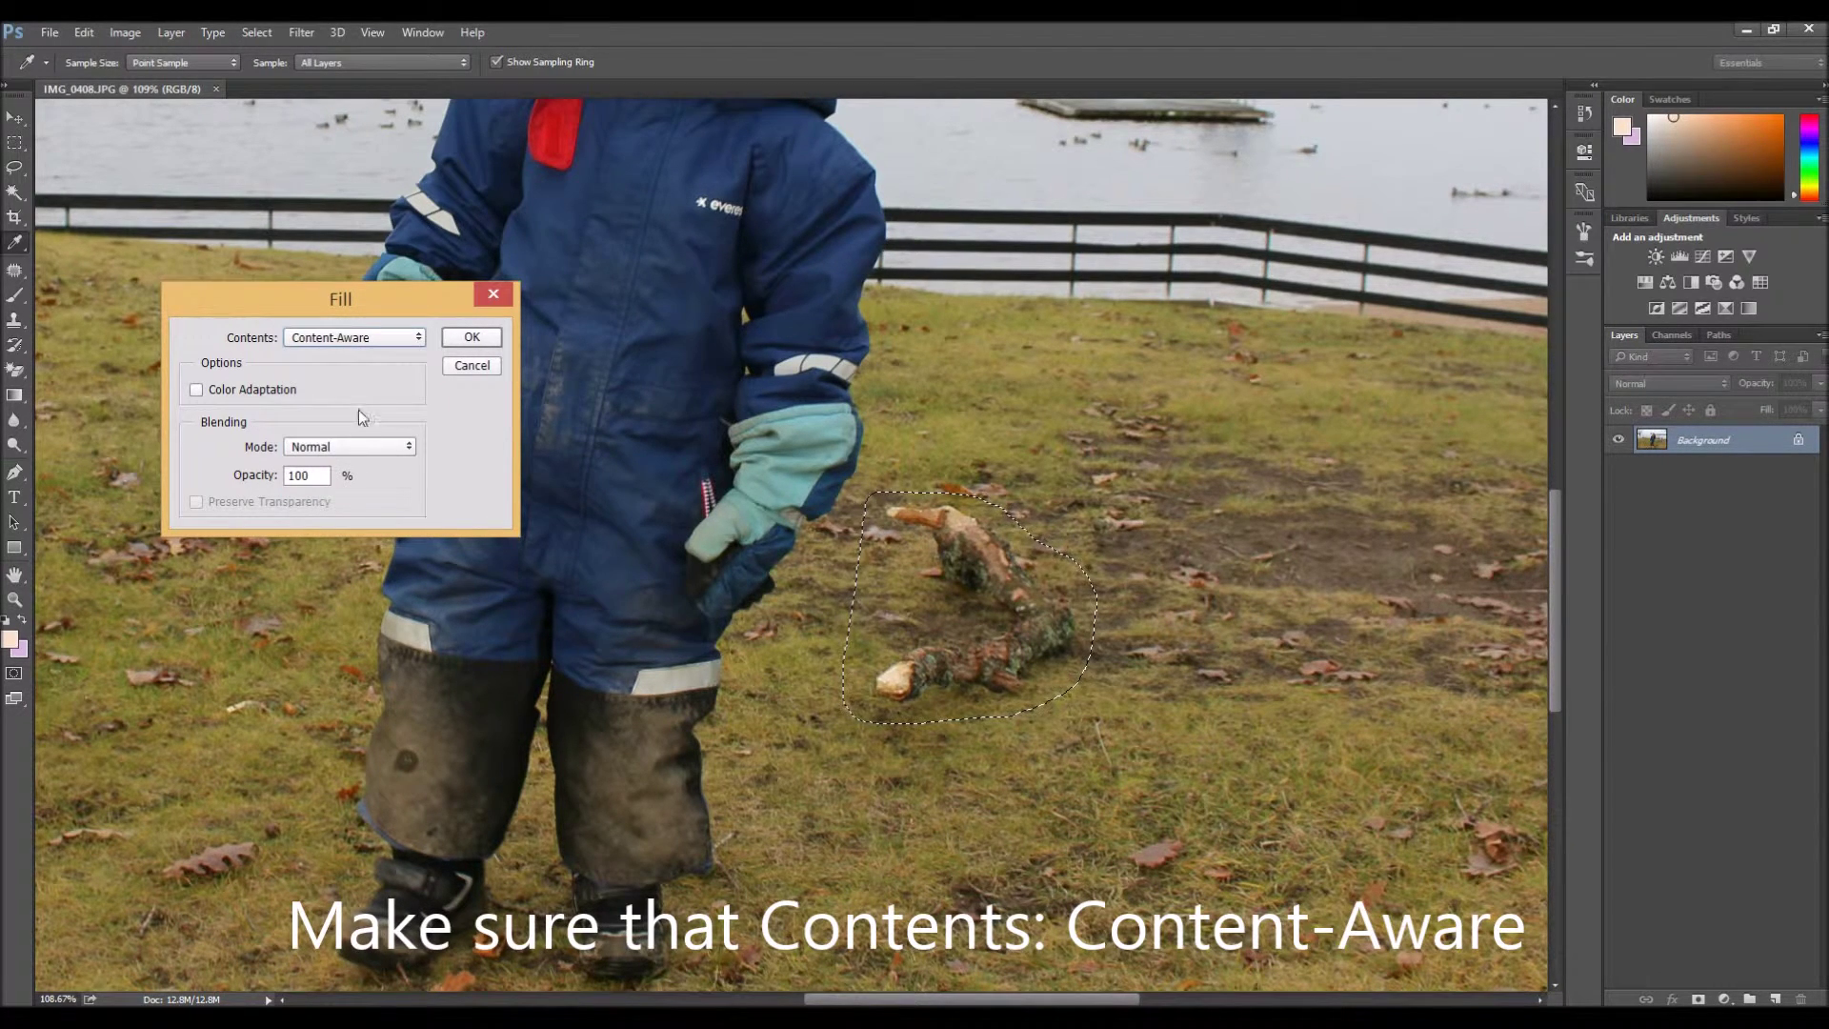
left_click(473, 338)
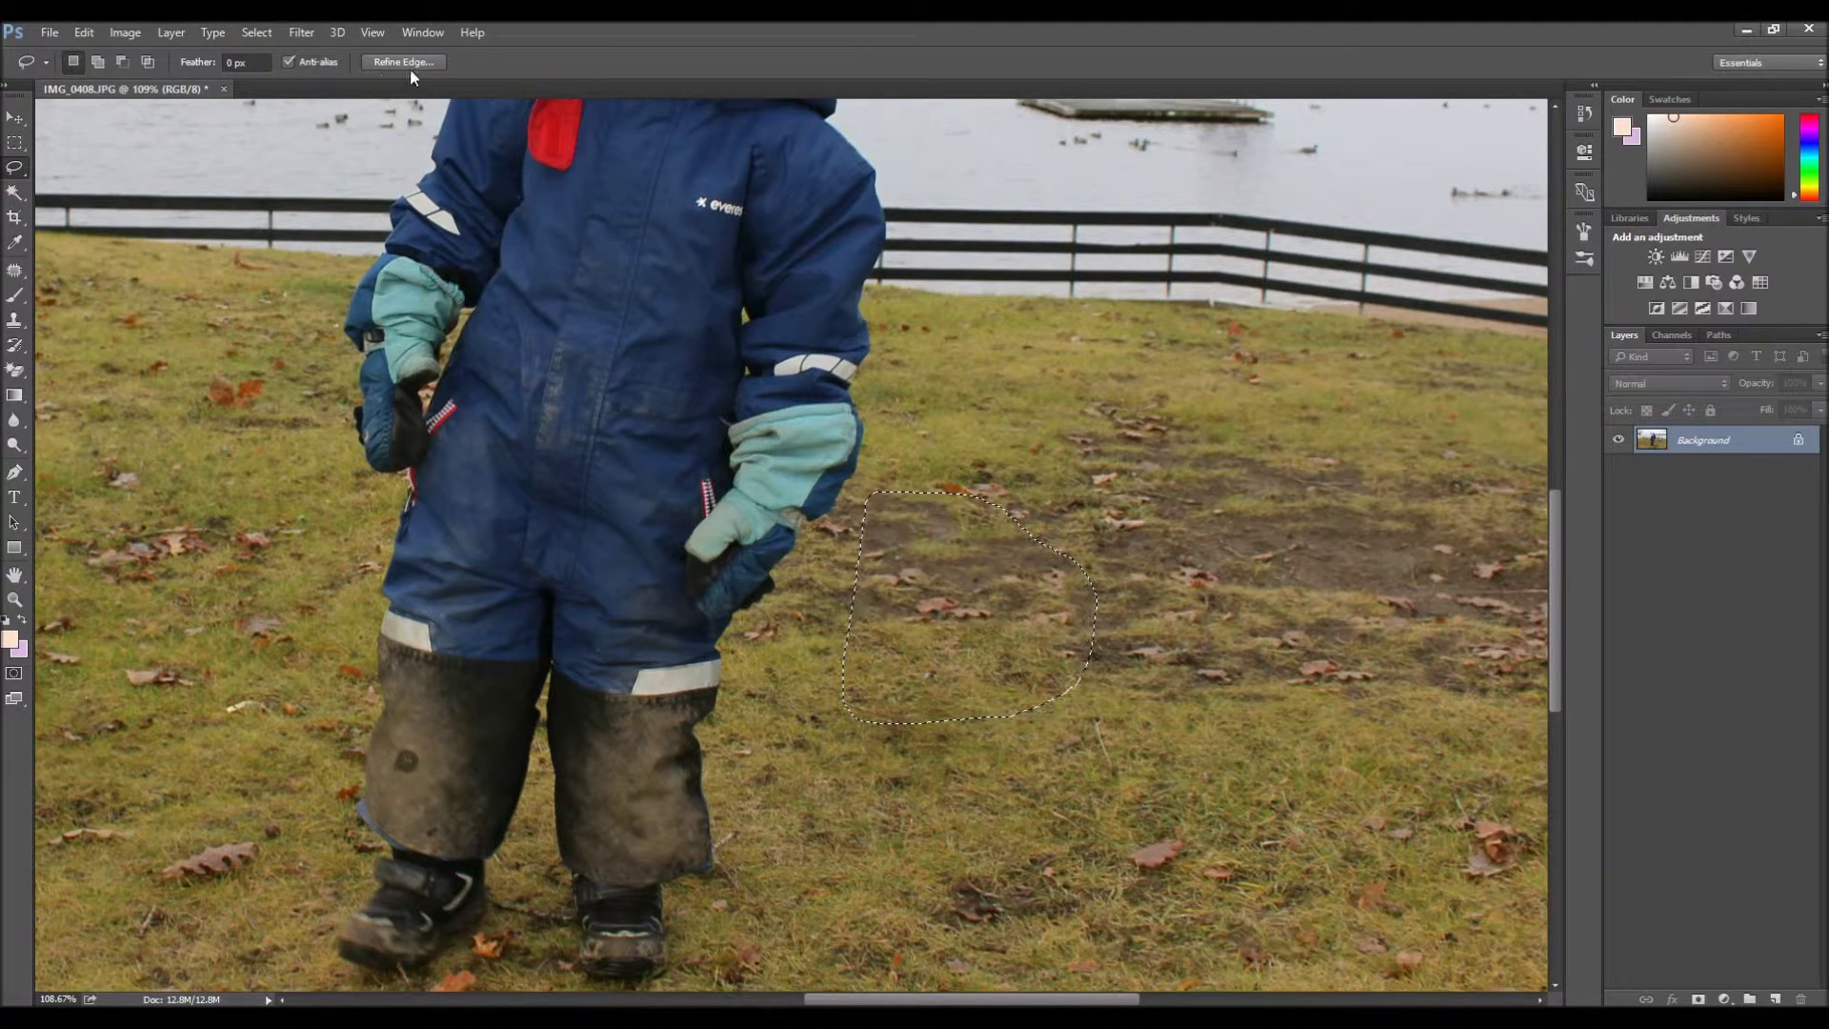
left_click(256, 34)
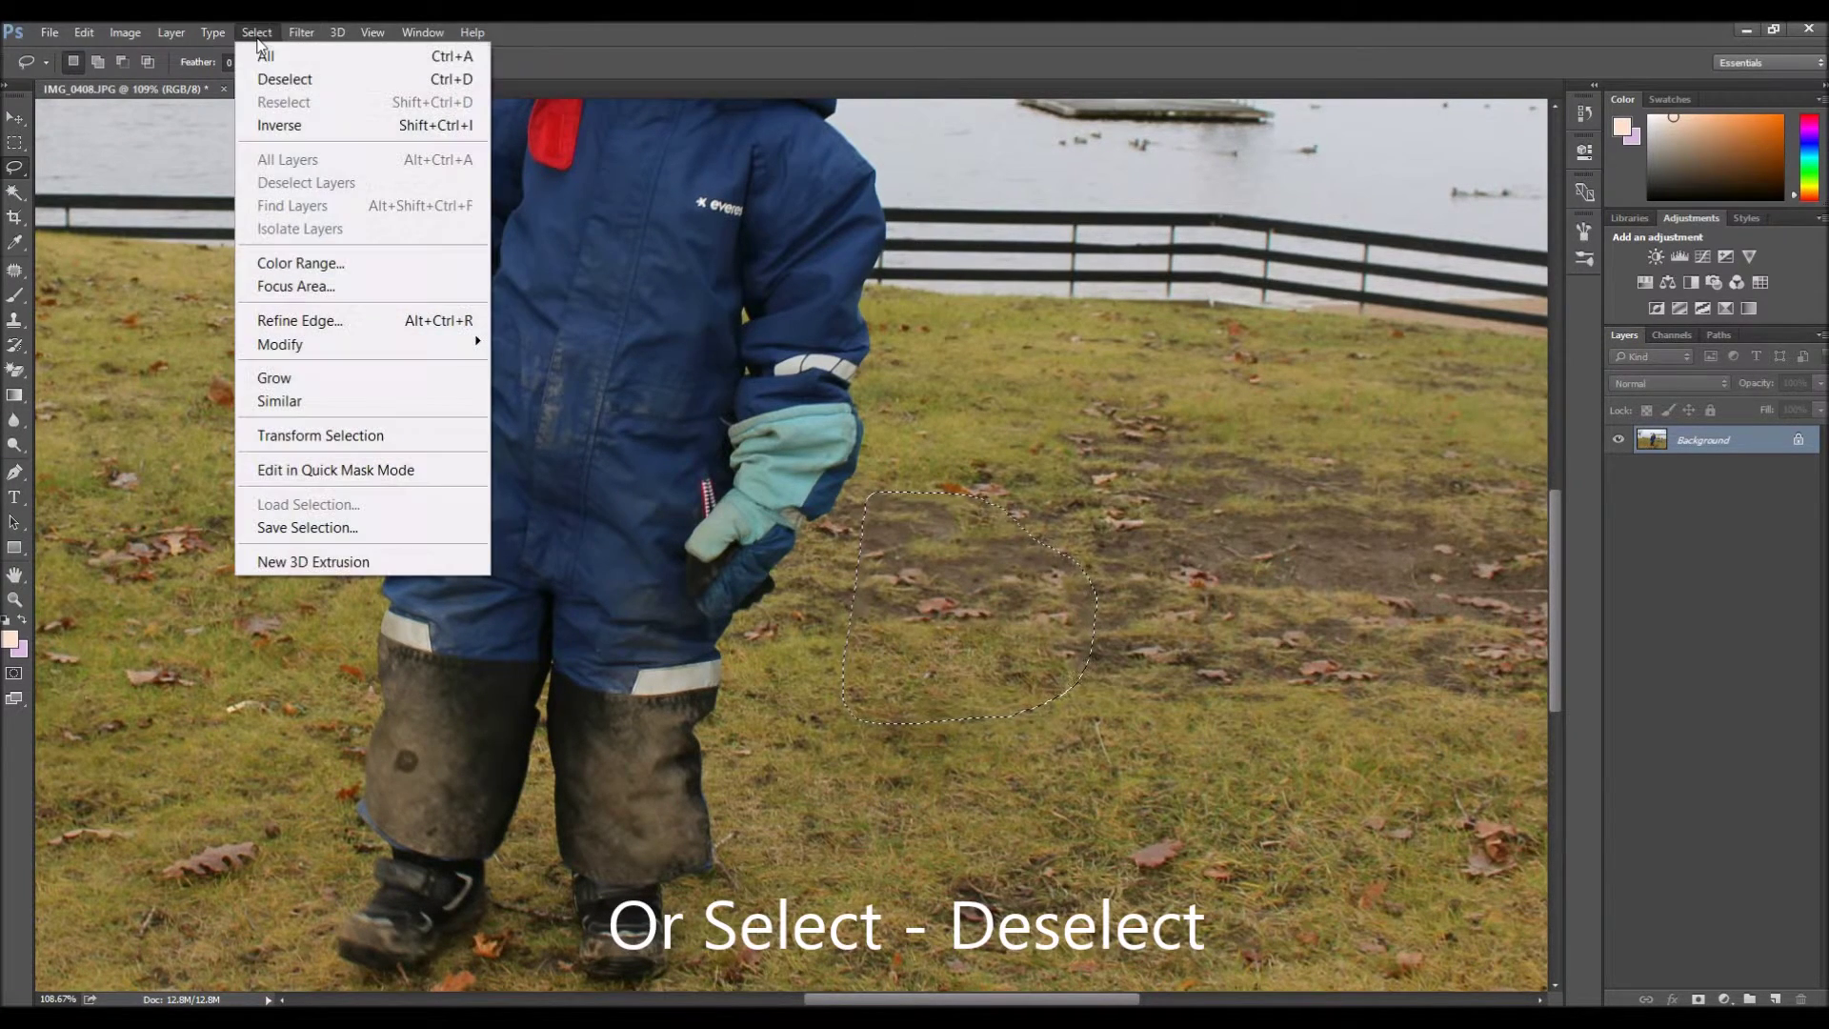
Deselect and fit the whole wood-free photo on screen.
left_click(291, 82)
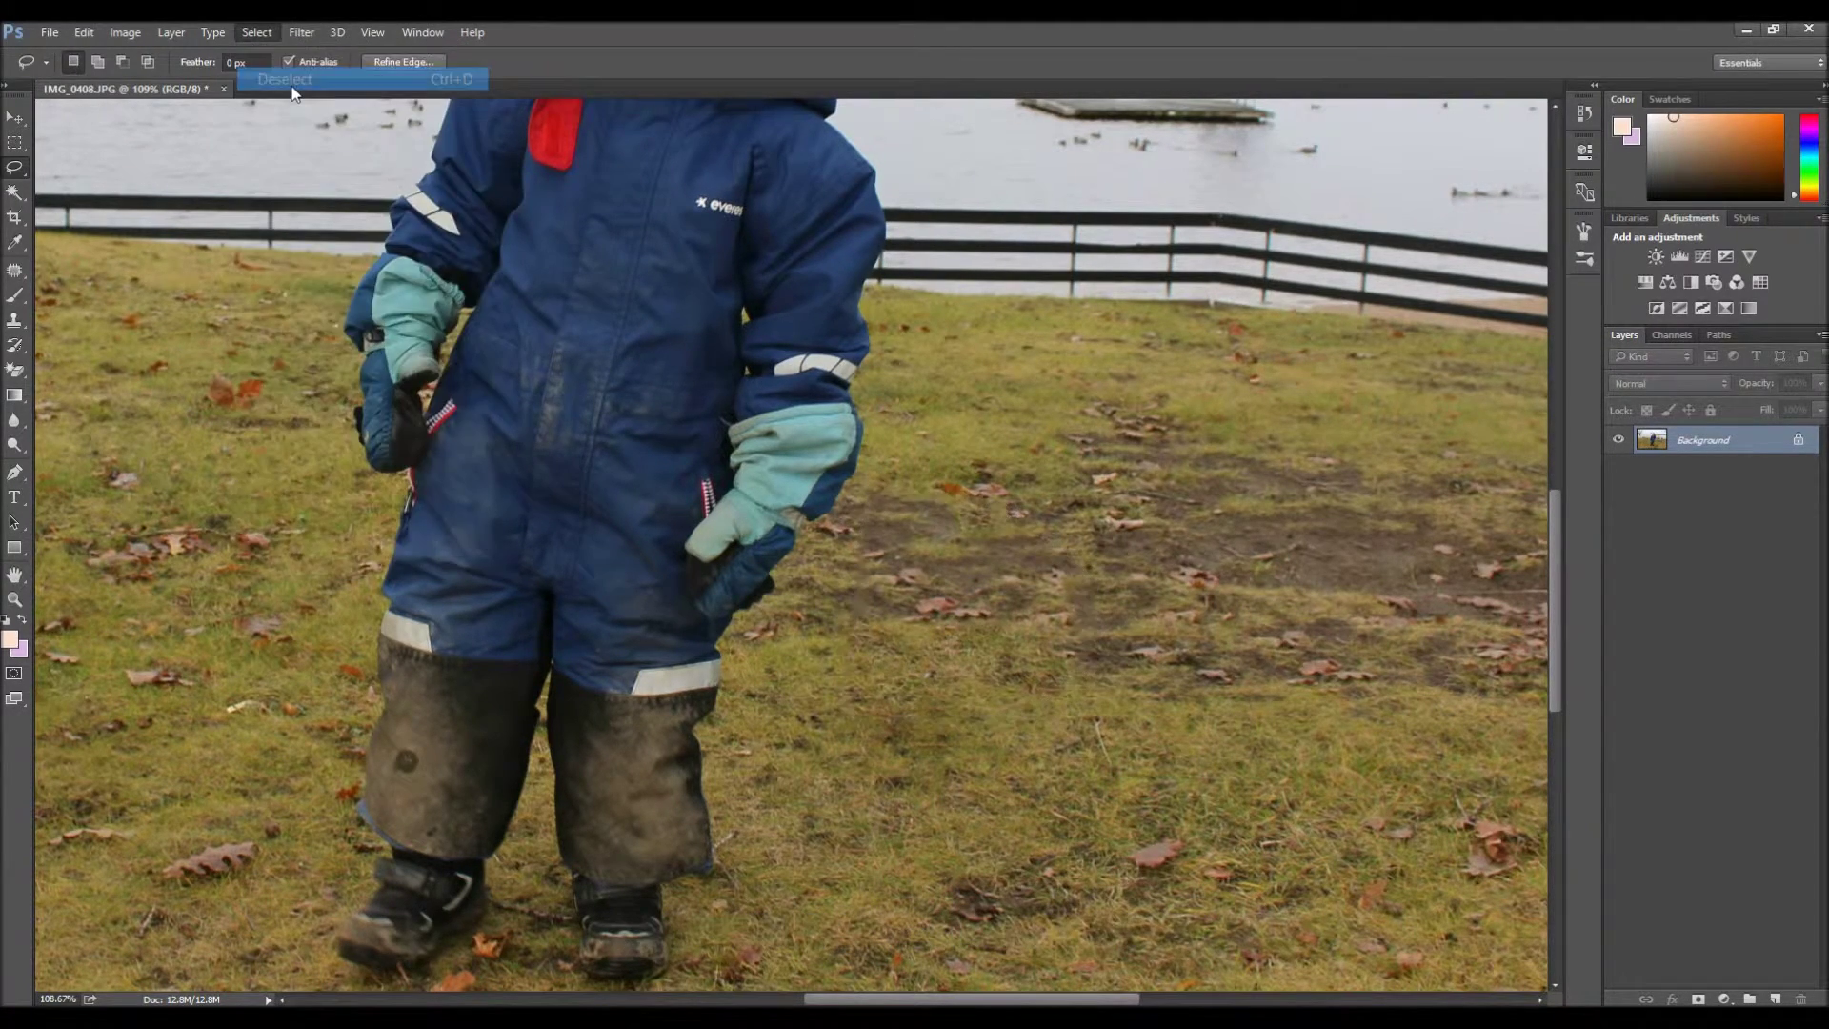
left_click(374, 34)
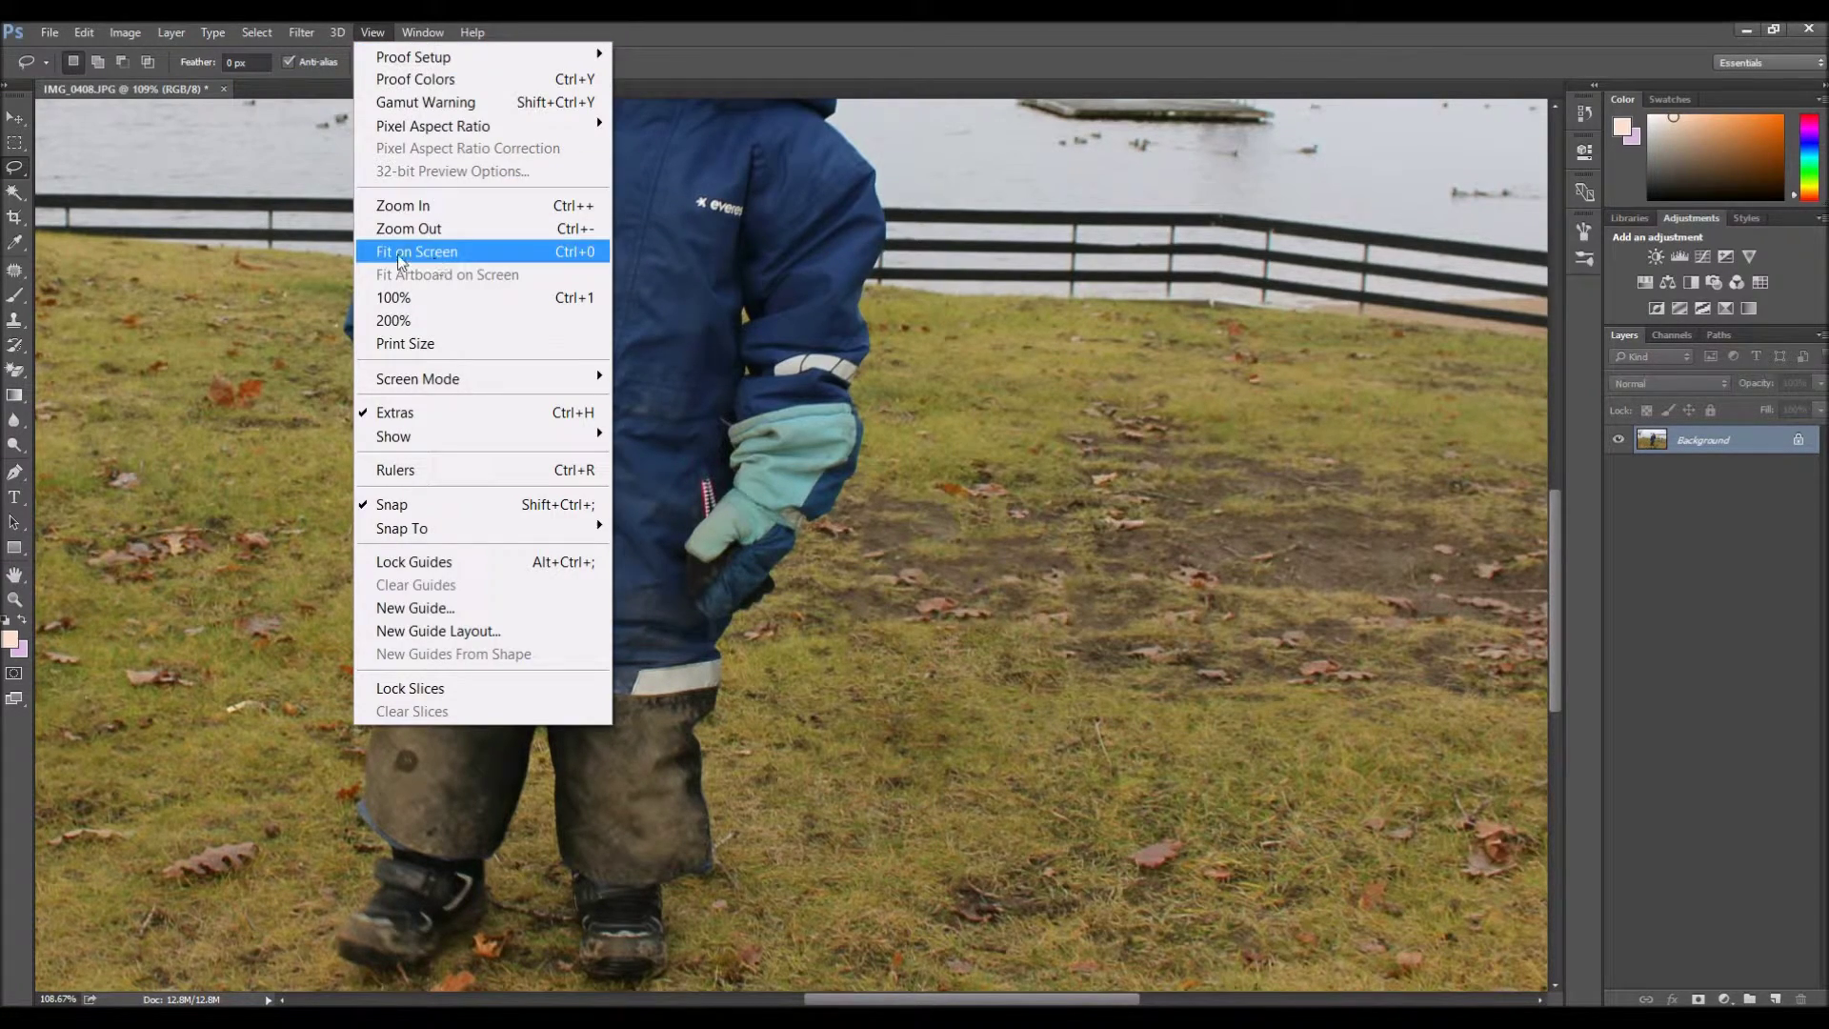
left_click(400, 253)
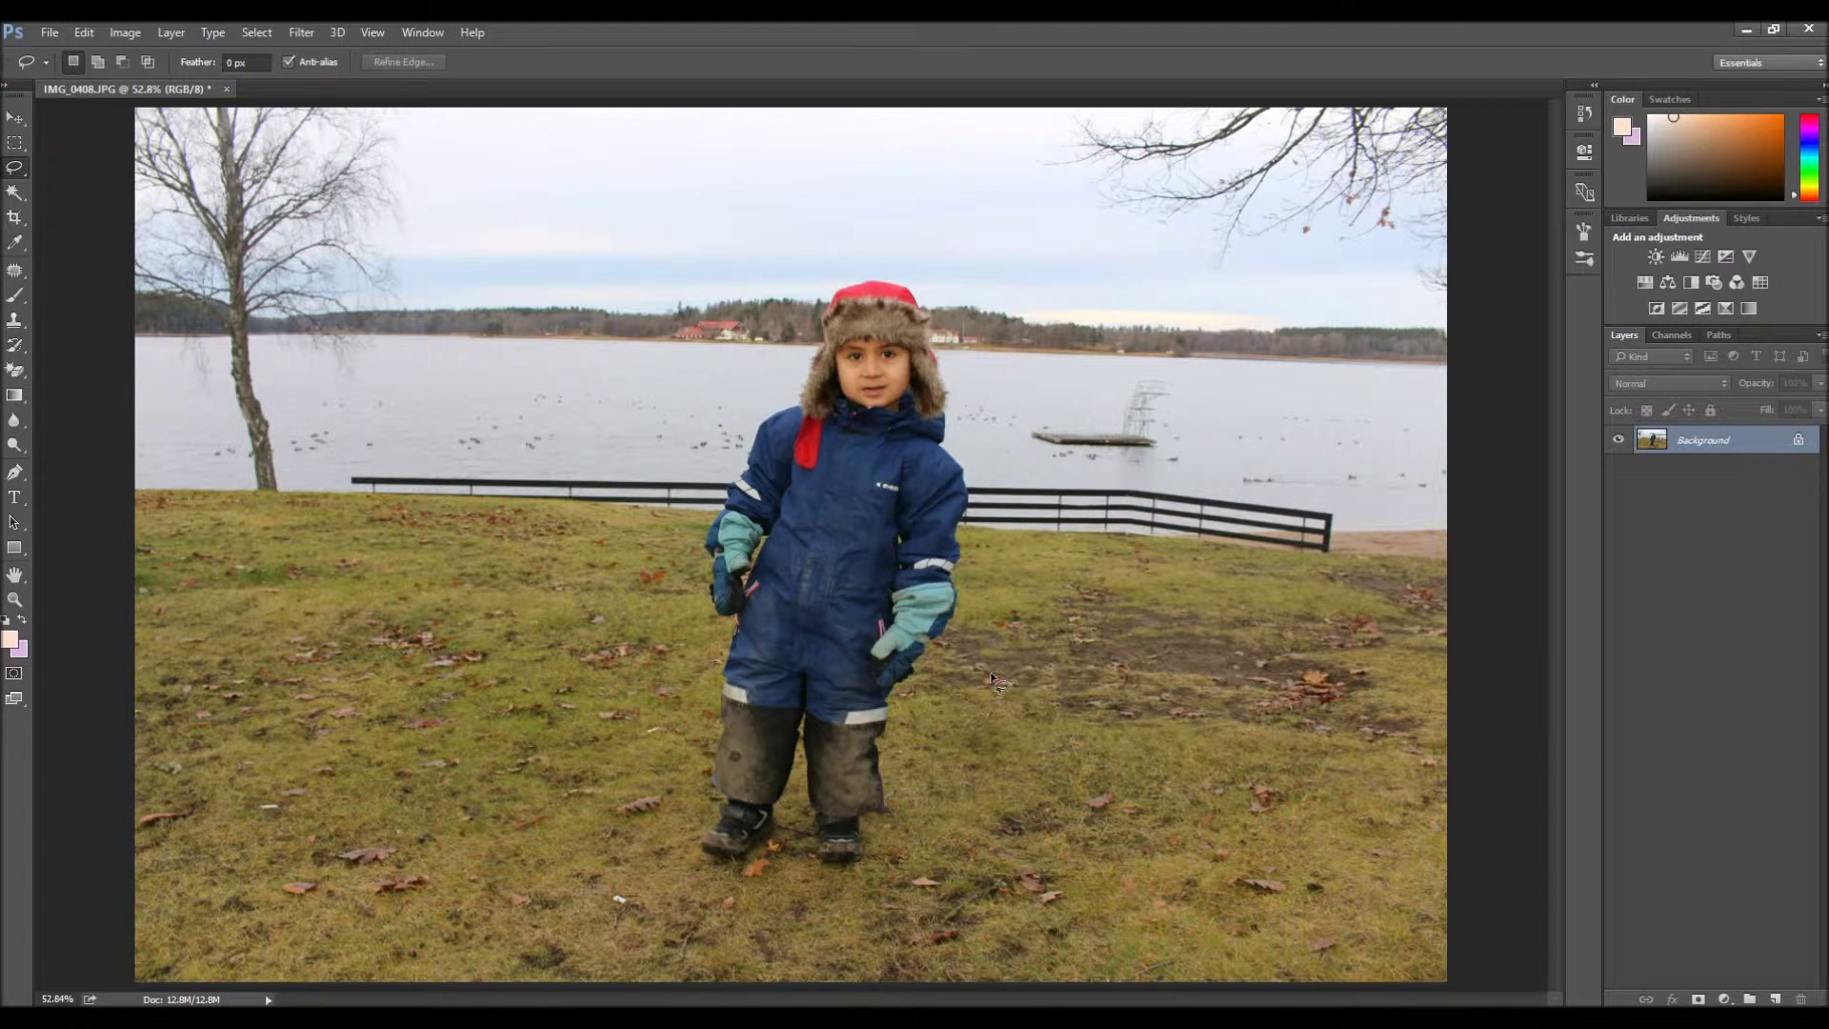
left_click(59, 32)
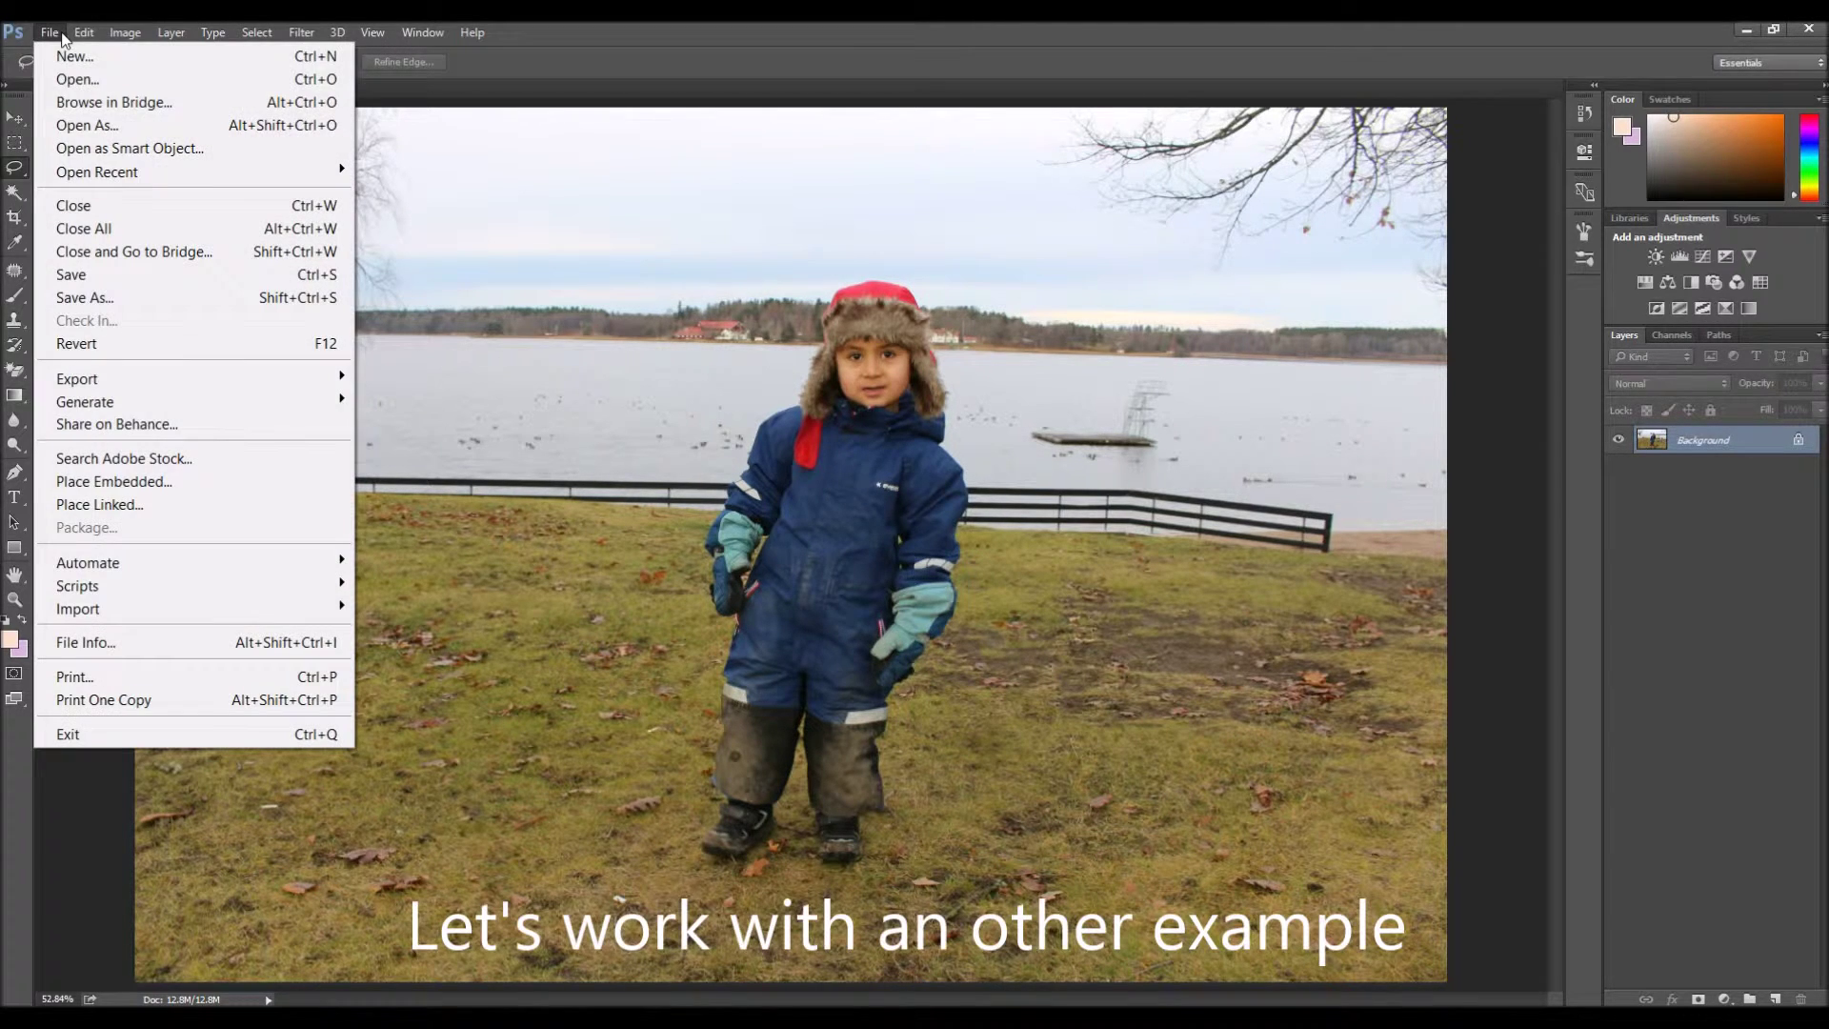
Open IMG_0421, the lake photo with ducks and a diving platform.
left_click(80, 81)
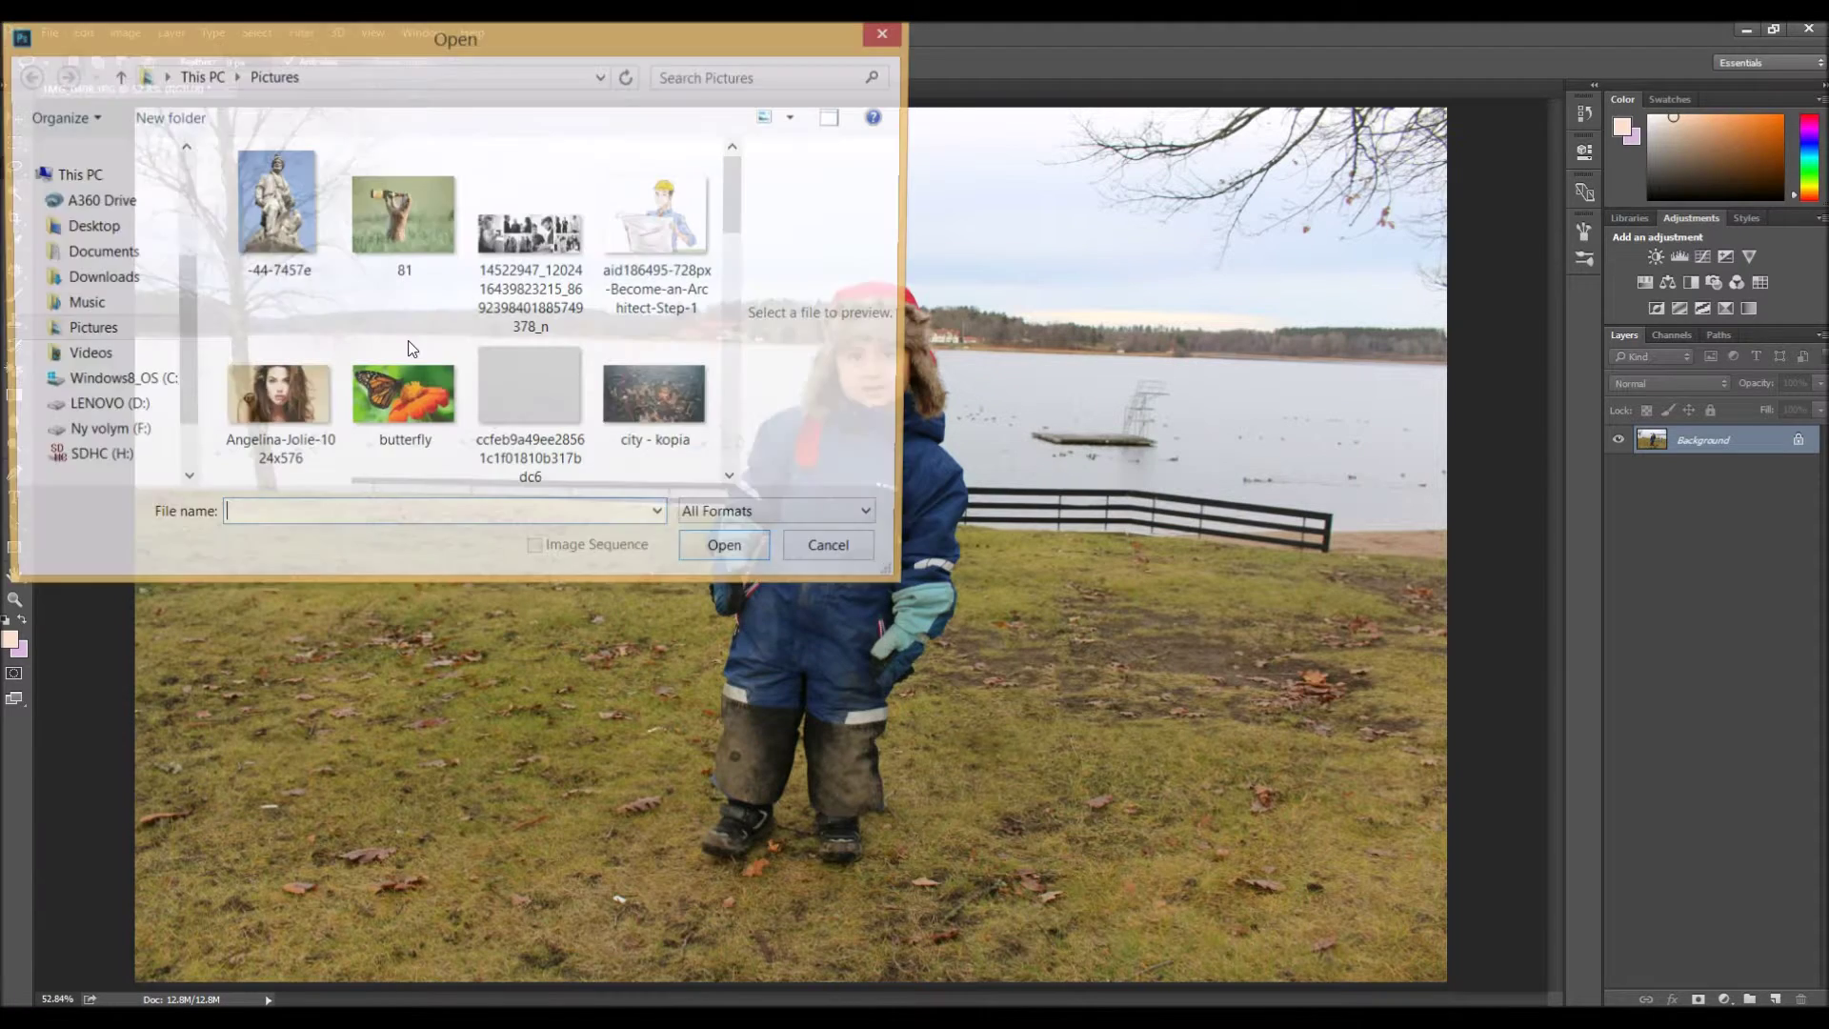
left_click_drag(736, 215, 741, 341)
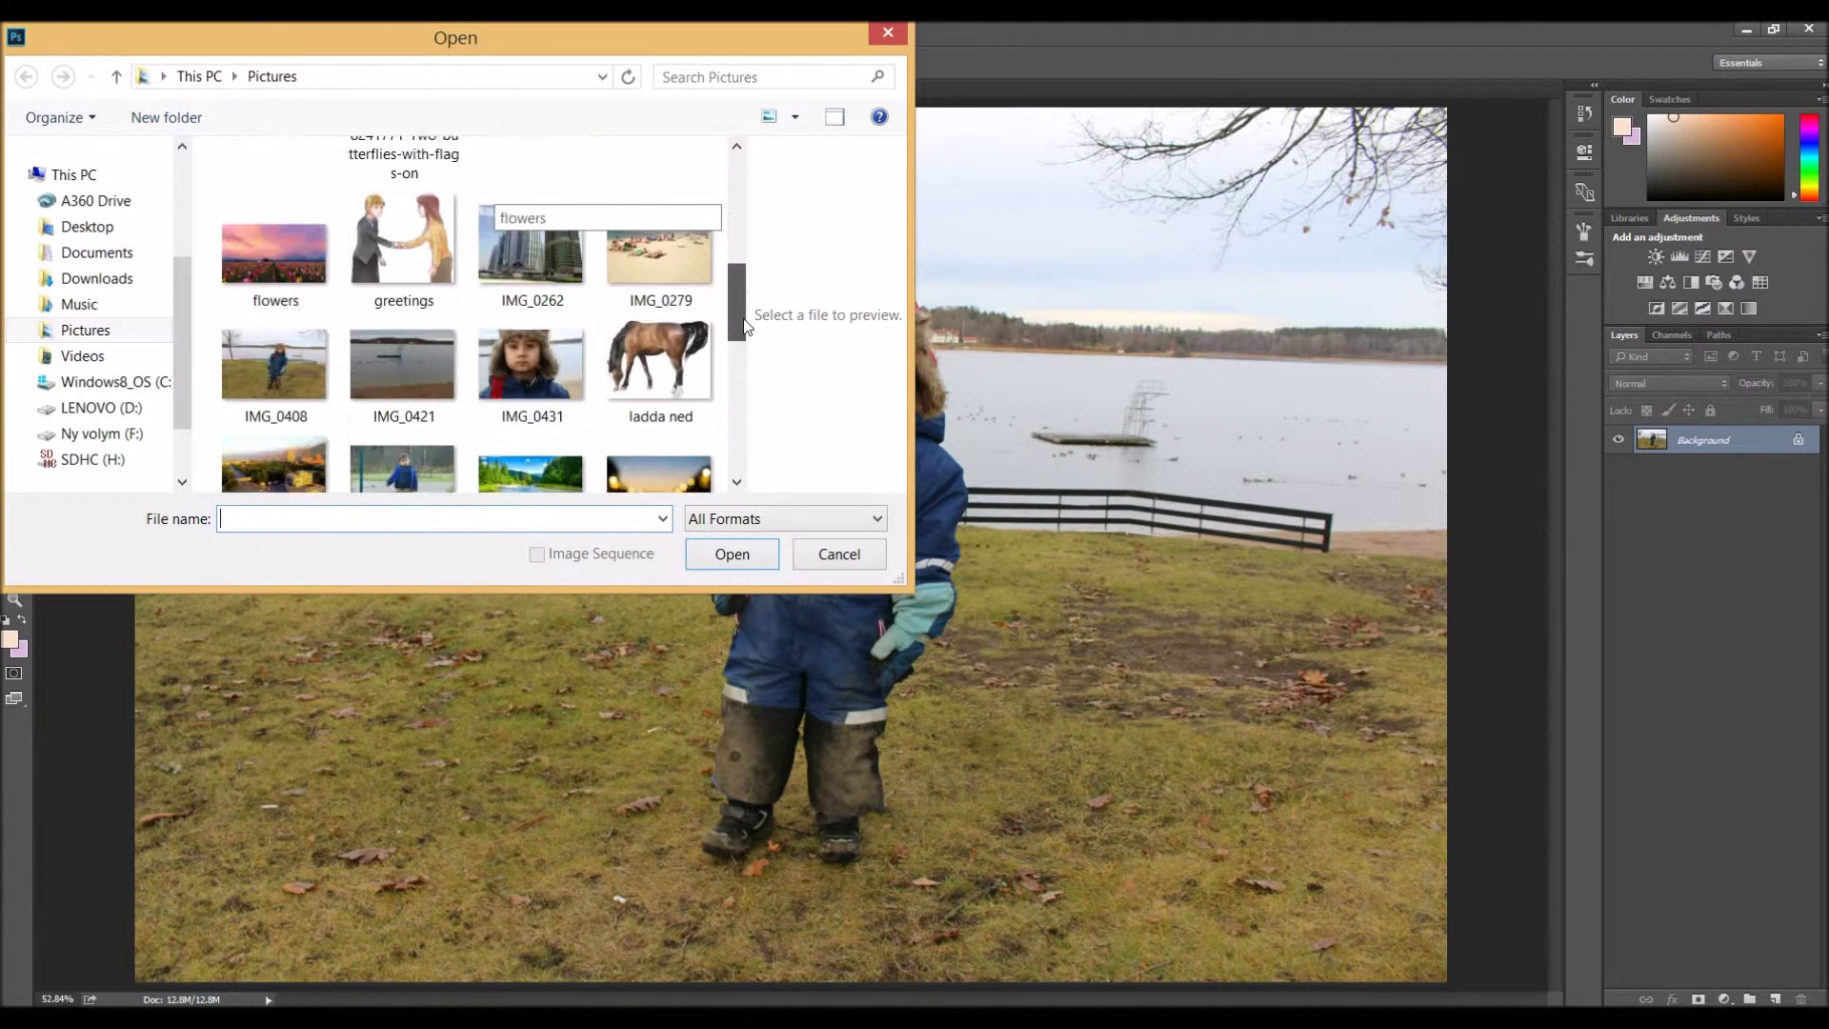
left_click(386, 263)
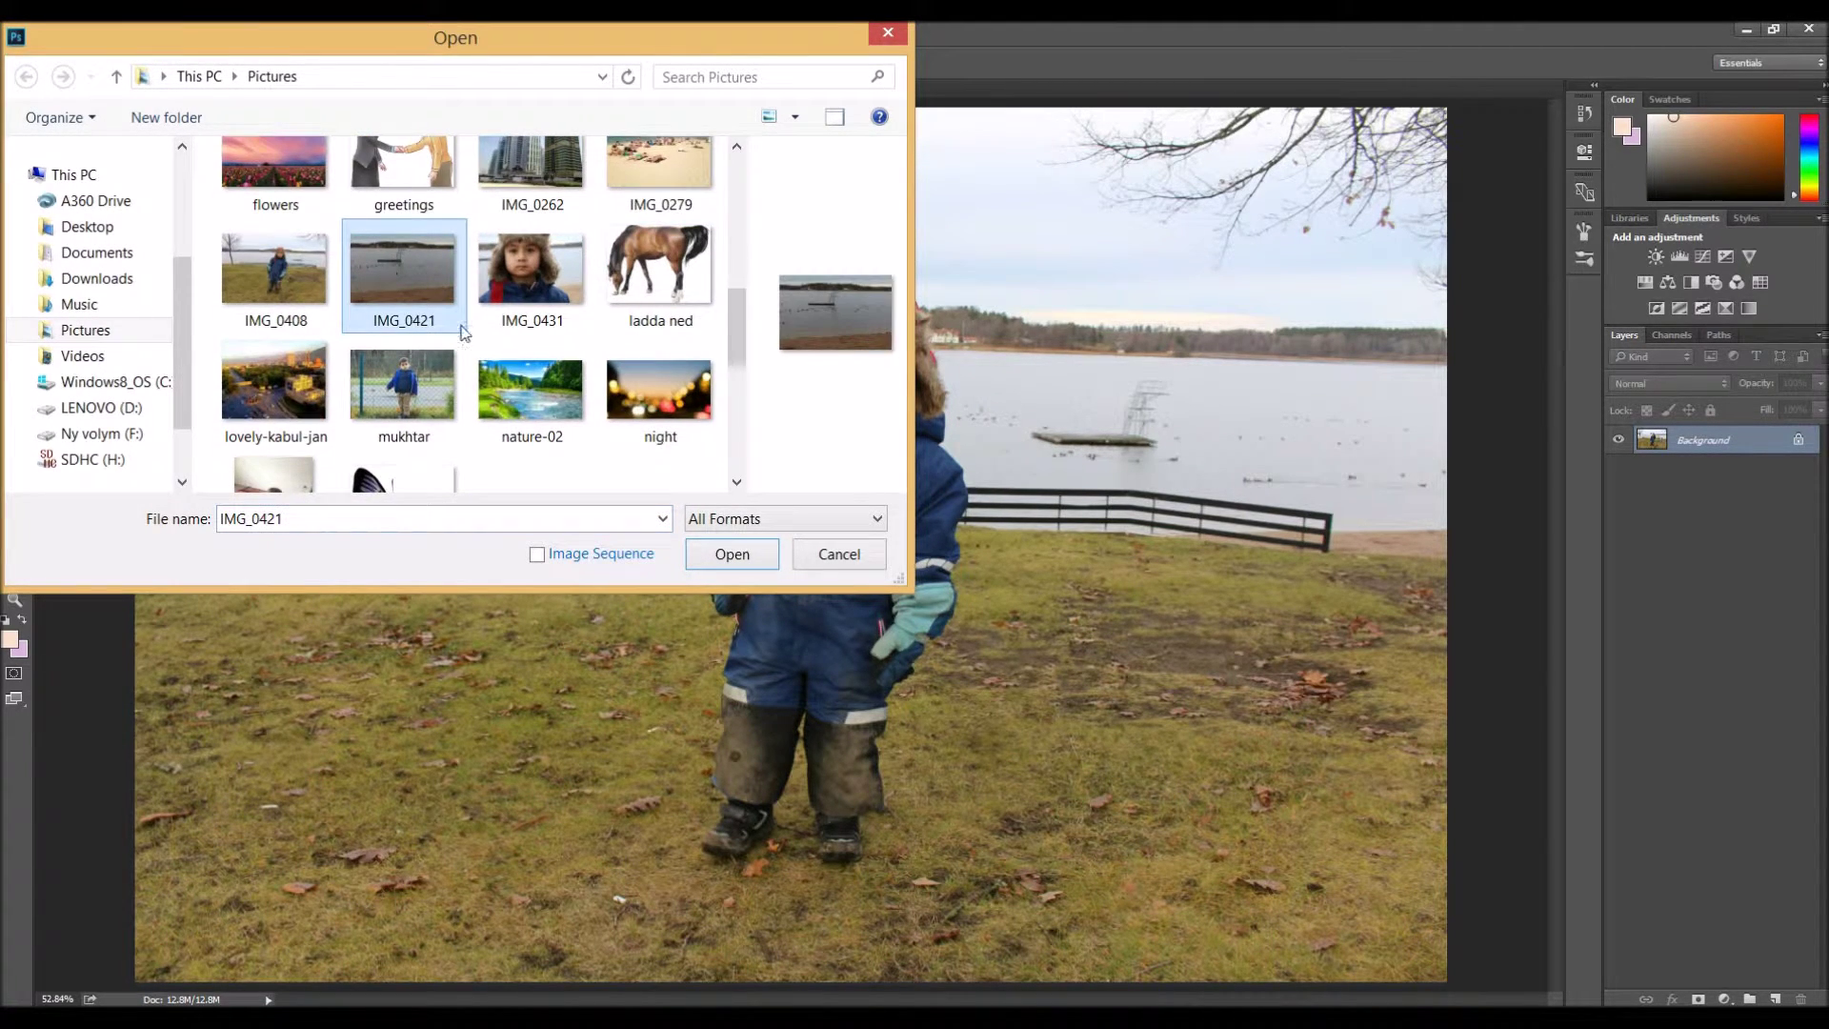
left_click(737, 557)
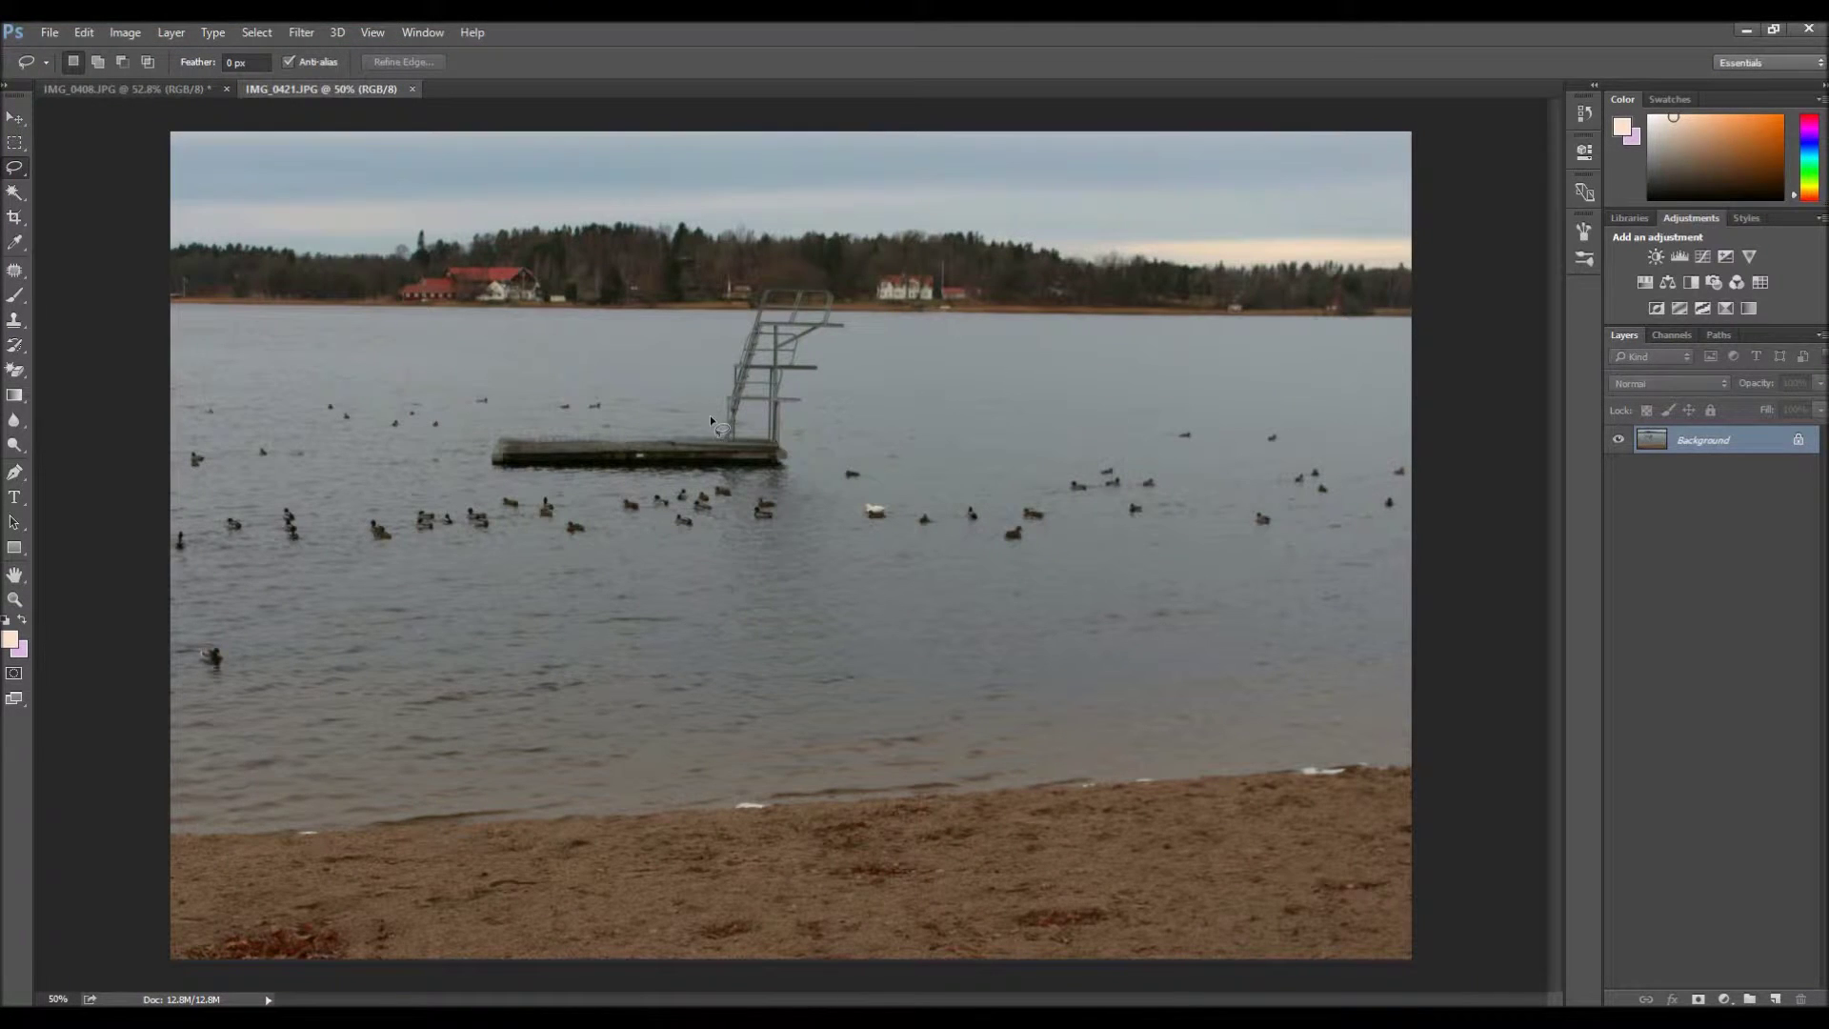
Zoom in on the diving tower and scroll to frame it in the window.
left_click(14, 599)
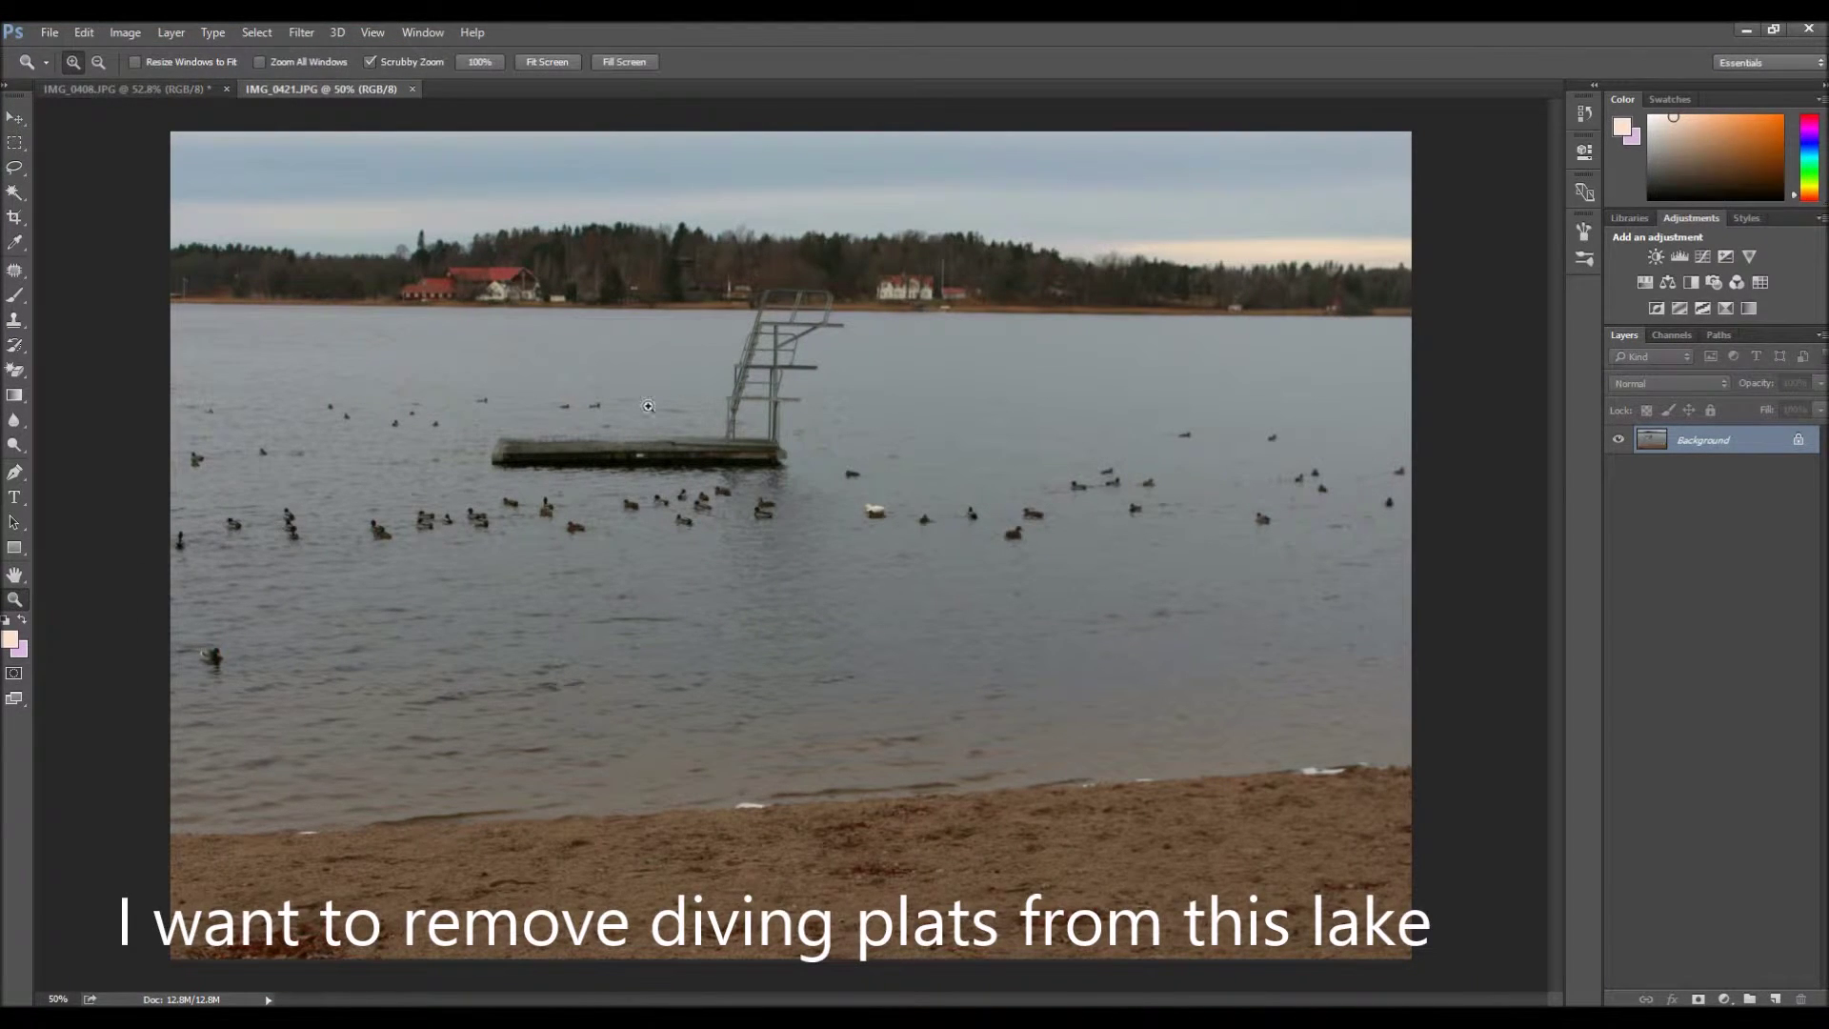
mouse_move(728, 430)
left_mouse_down()
mouse_move(773, 151)
mouse_move(762, 208)
left_mouse_up()
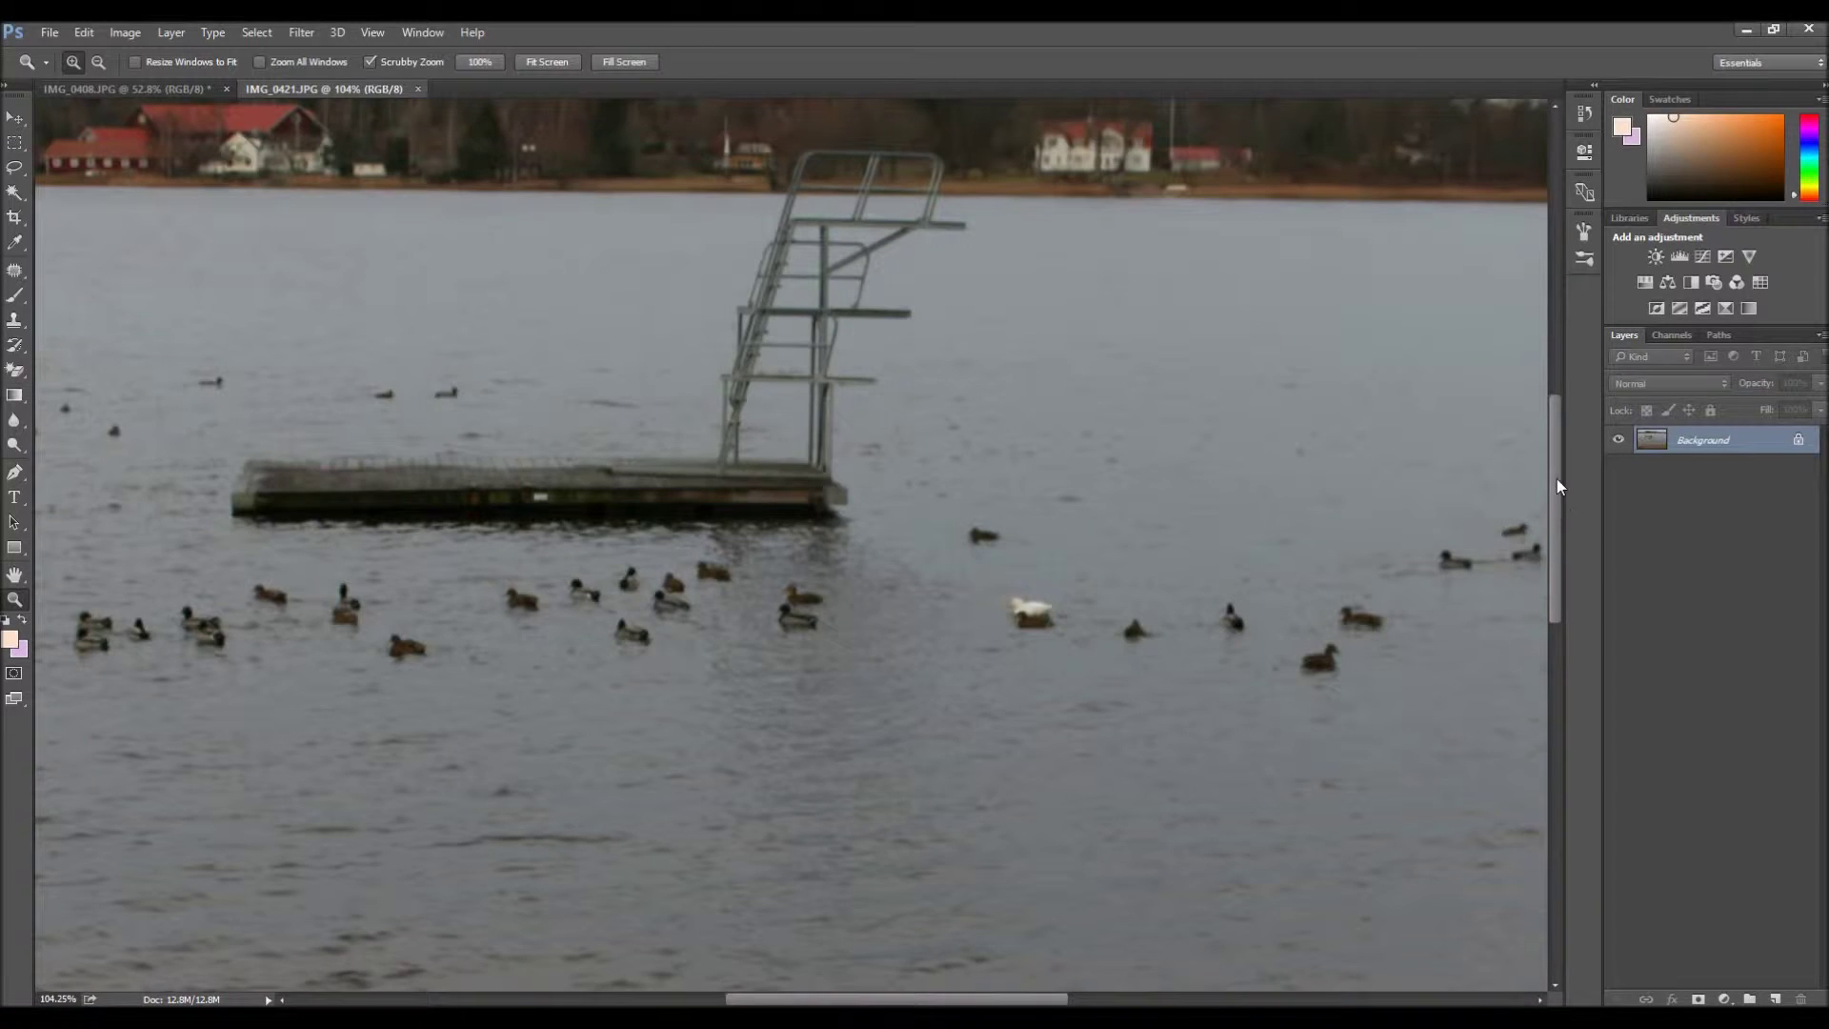
left_click_drag(1557, 478, 1556, 444)
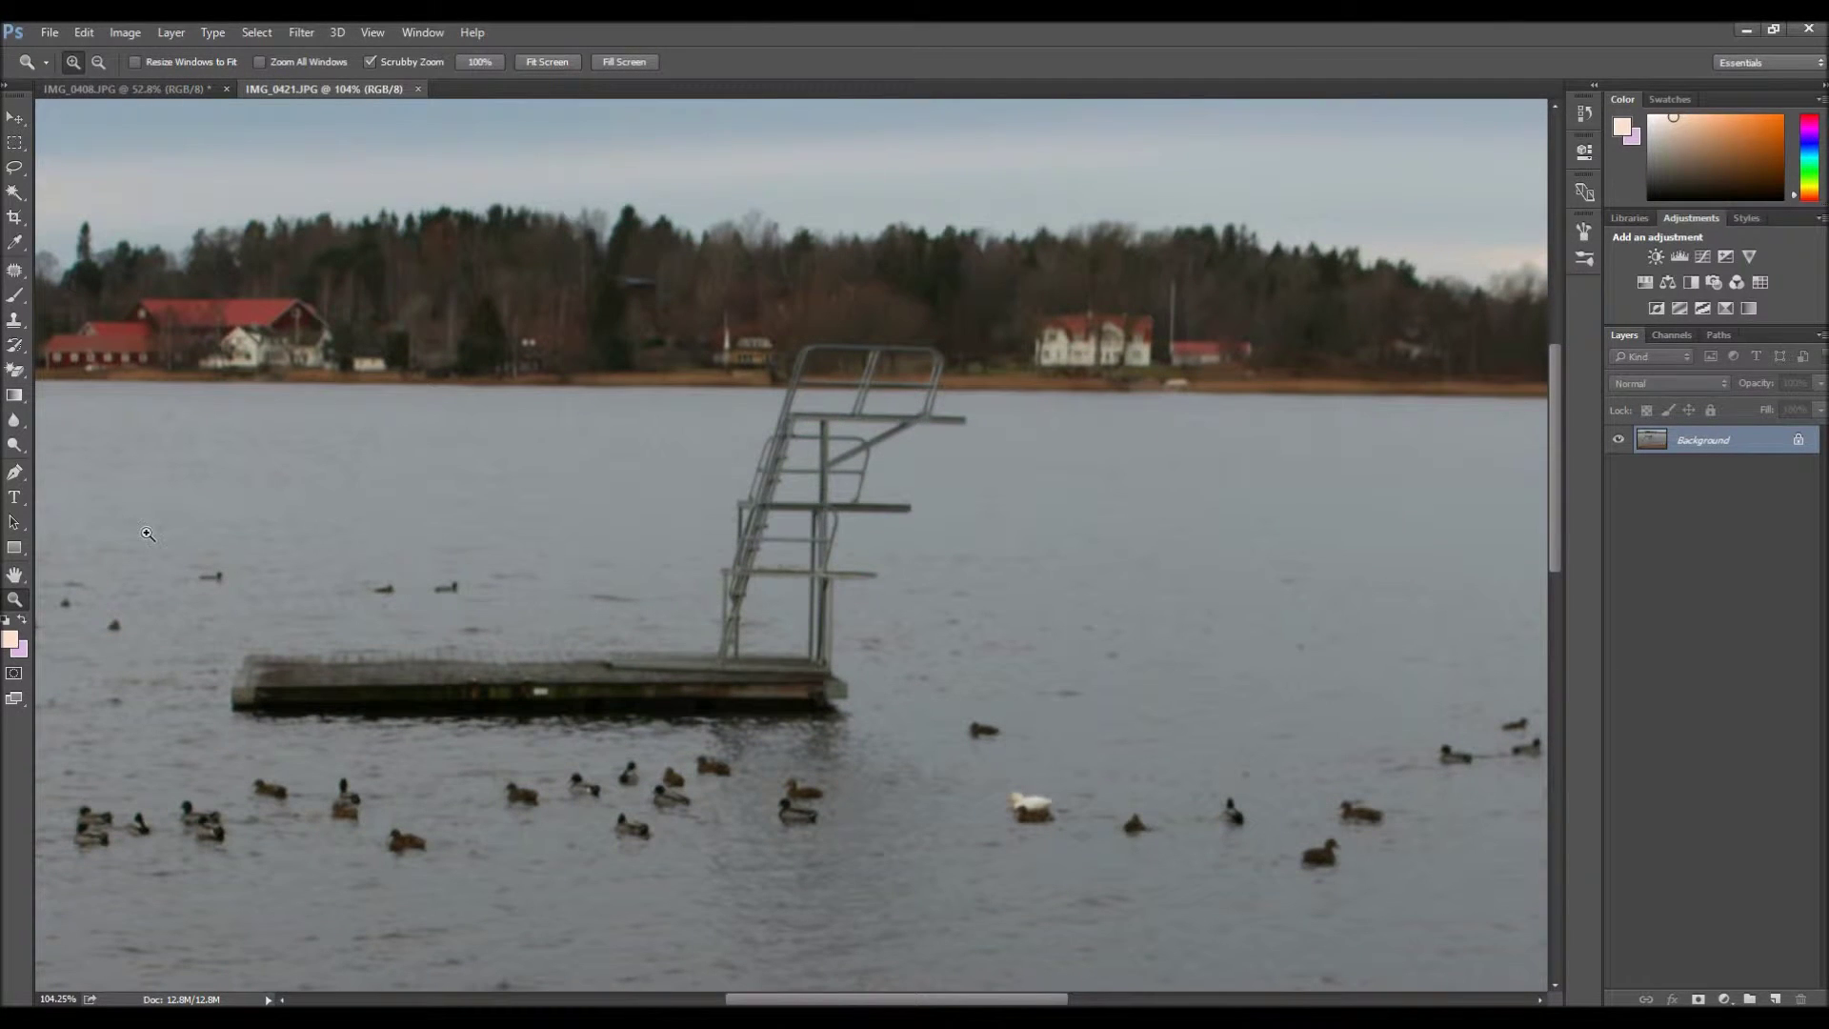
left_click(14, 118)
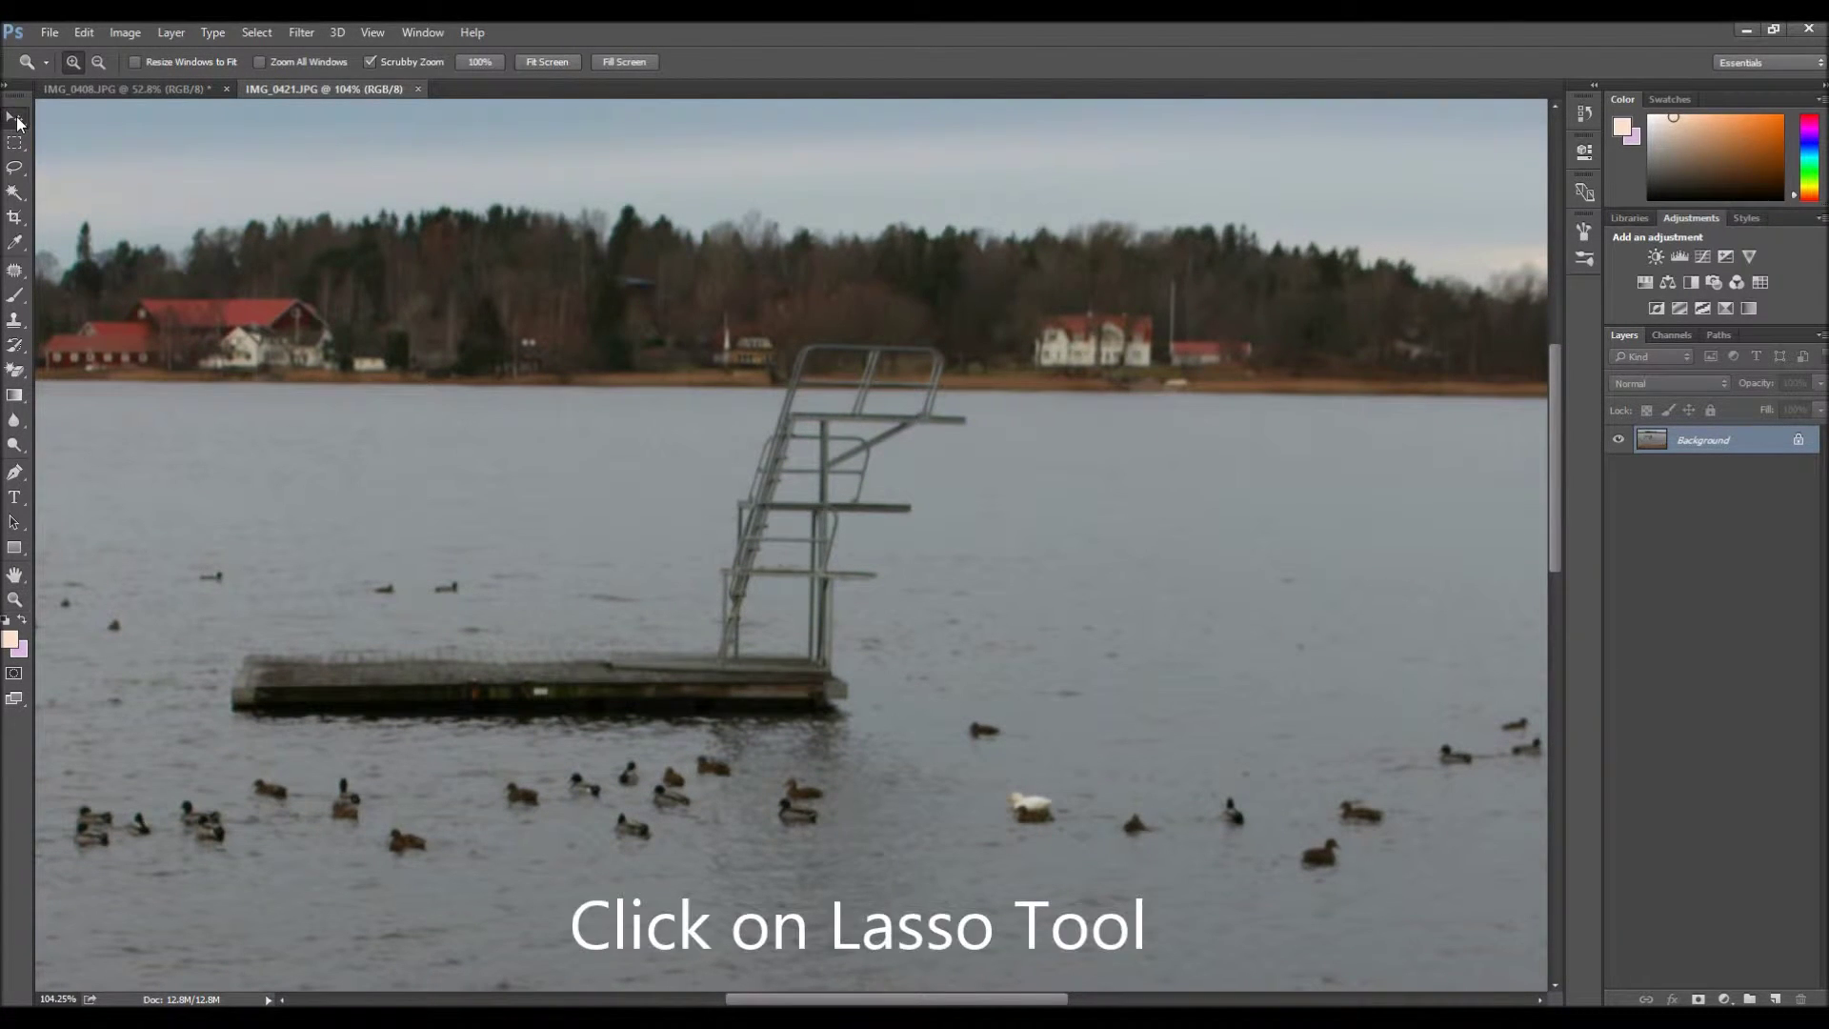
left_click(14, 167)
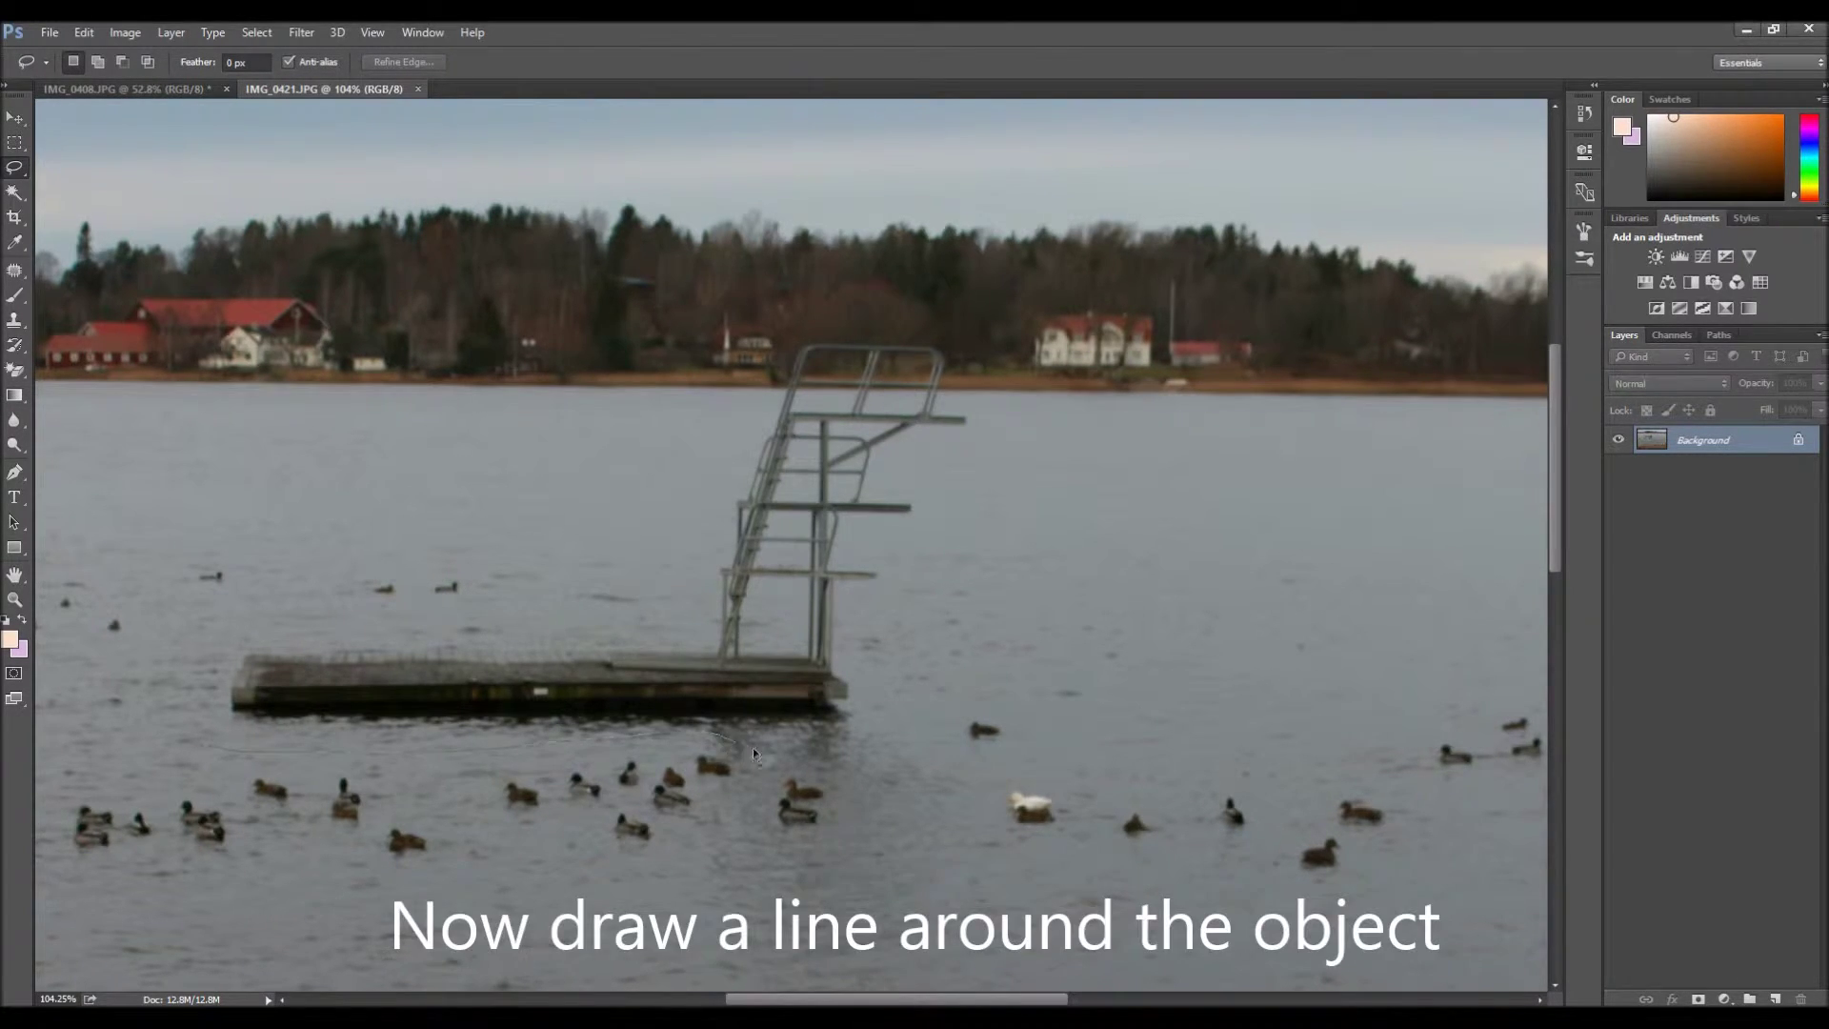
Trace a closed freehand loop around the diving tower and its floating platform.
mouse_move(836, 759)
left_mouse_down()
mouse_move(900, 722)
mouse_move(917, 624)
left_mouse_up()
mouse_move(989, 394)
left_mouse_down()
mouse_move(926, 343)
mouse_move(821, 338)
mouse_move(782, 361)
left_mouse_up()
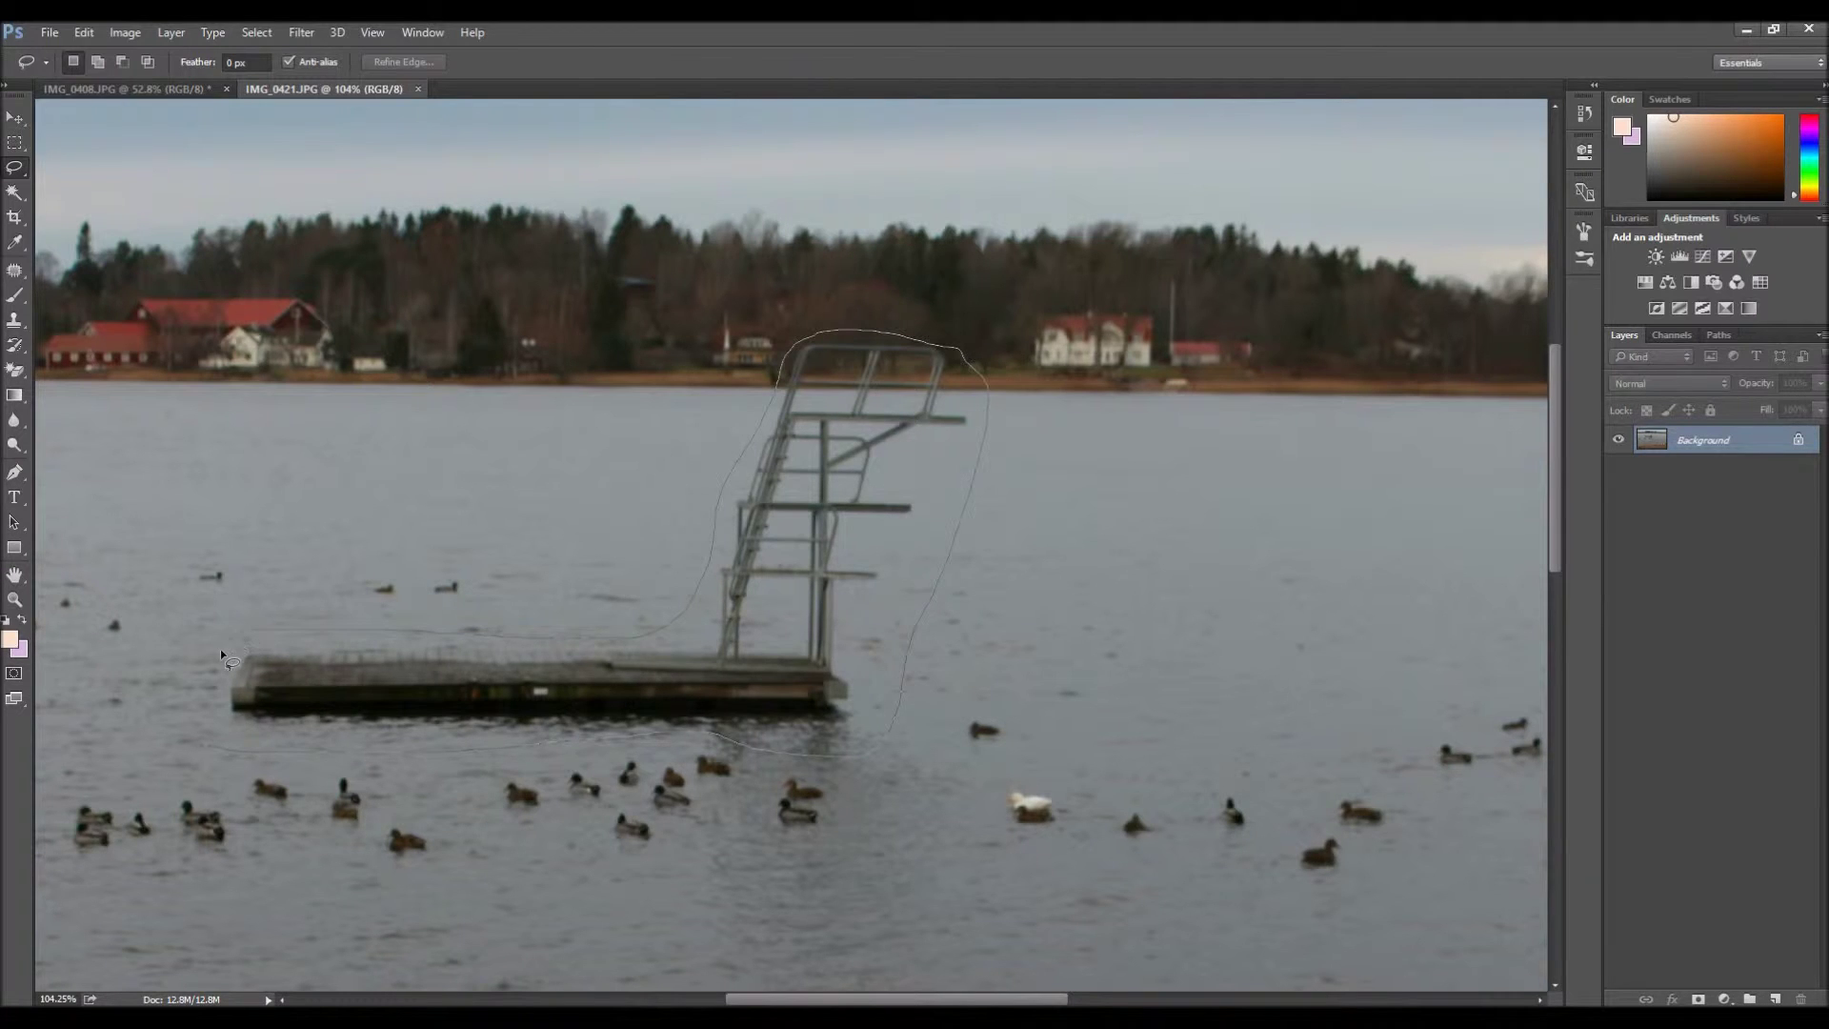
left_click_drag(219, 744, 223, 746)
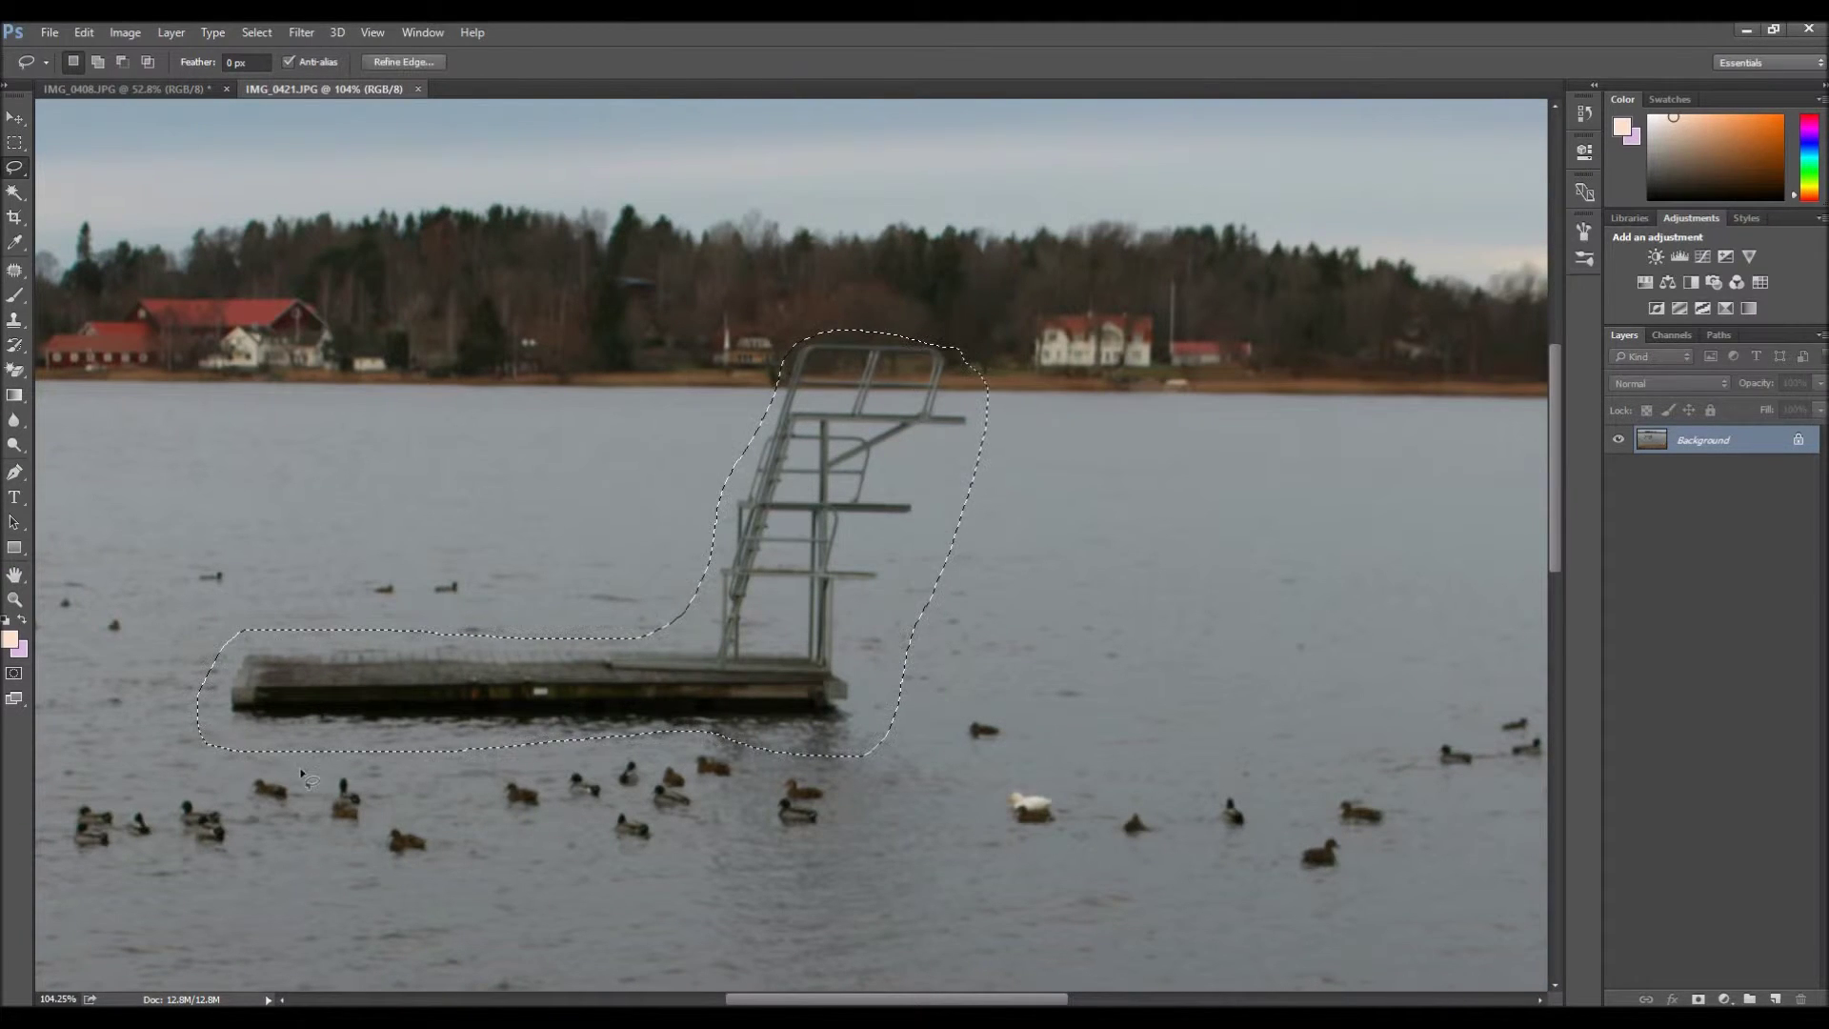
Content-Aware fill the tower selection with lake water, then deselect.
left_click(84, 32)
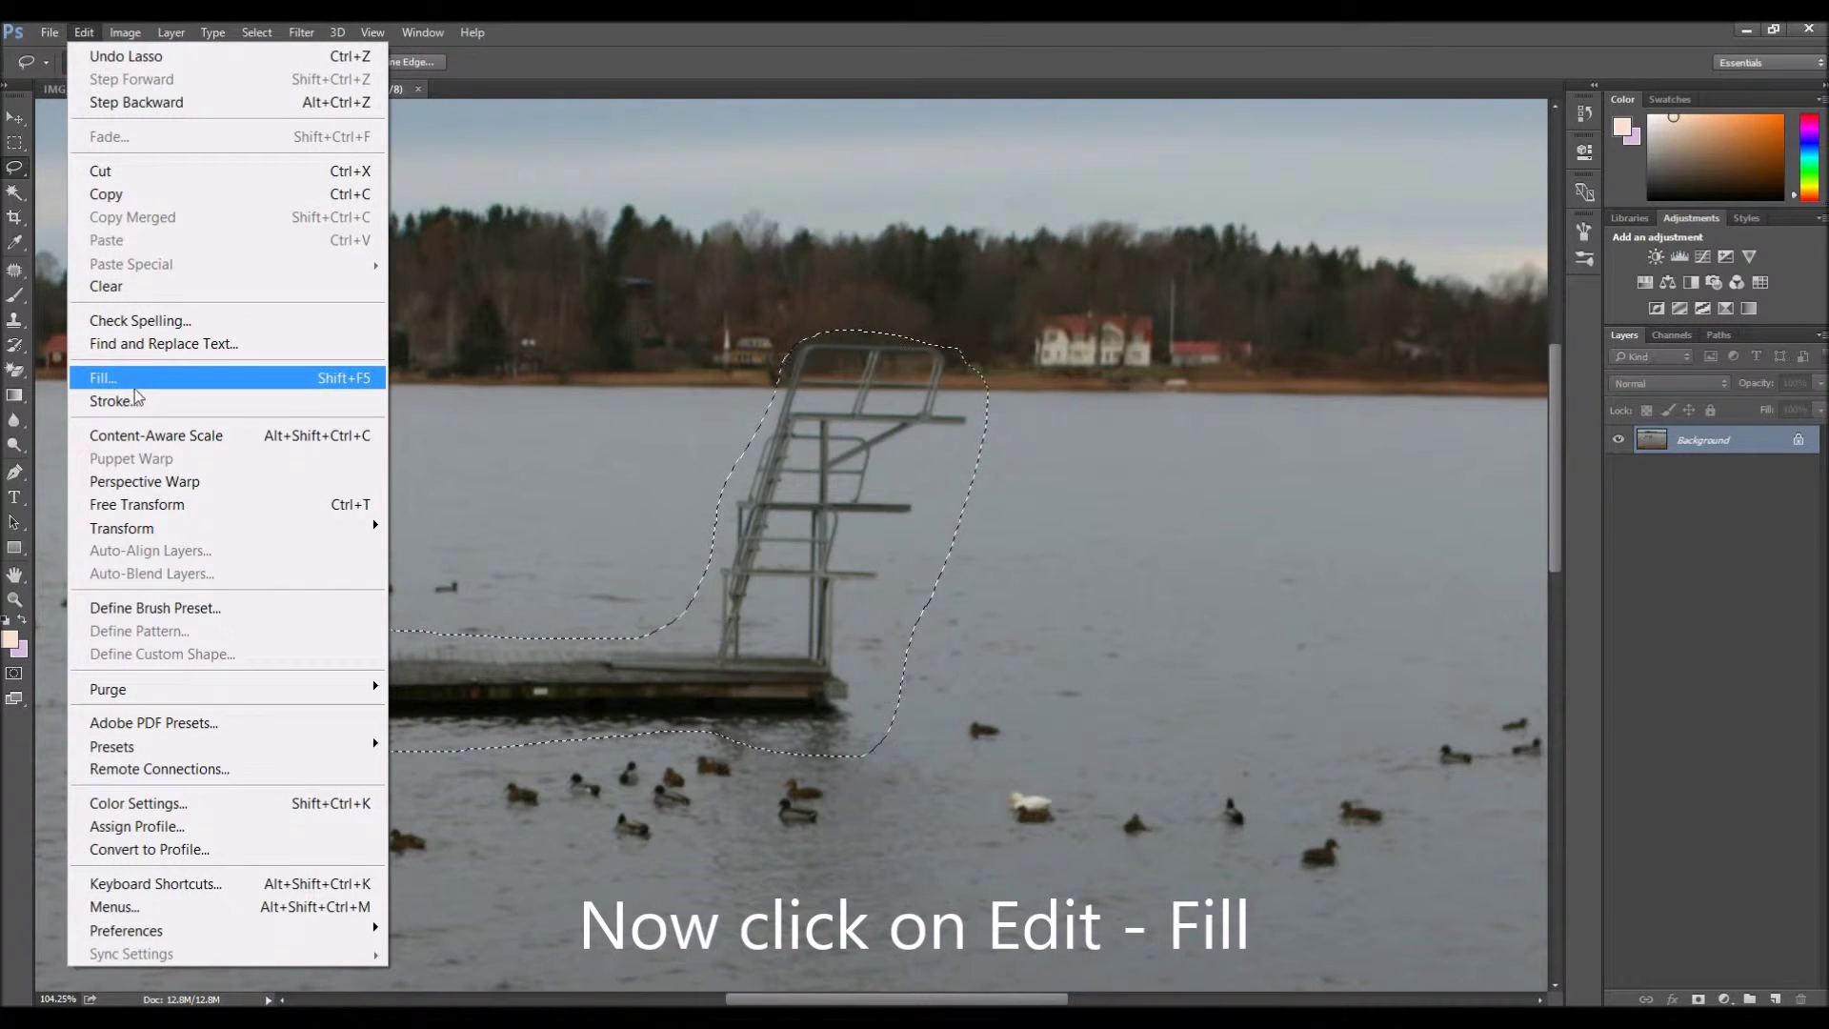
left_click(105, 377)
left_click(360, 338)
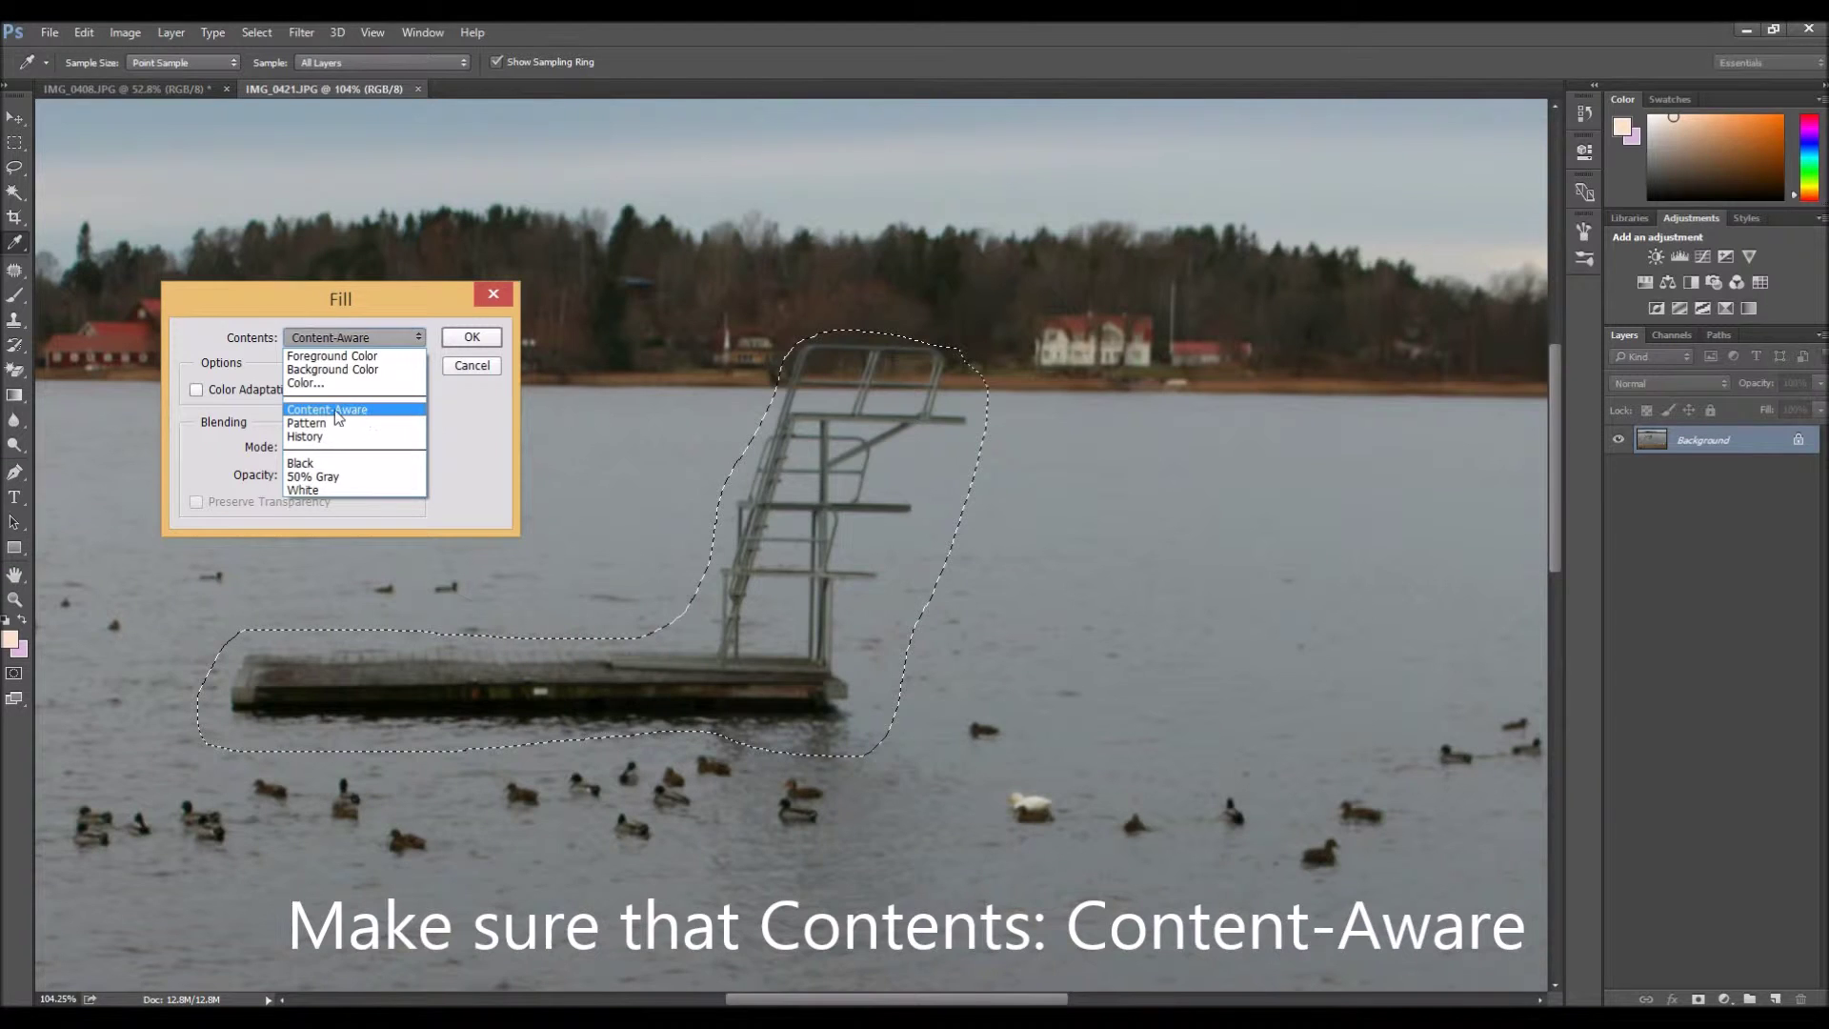
left_click(343, 410)
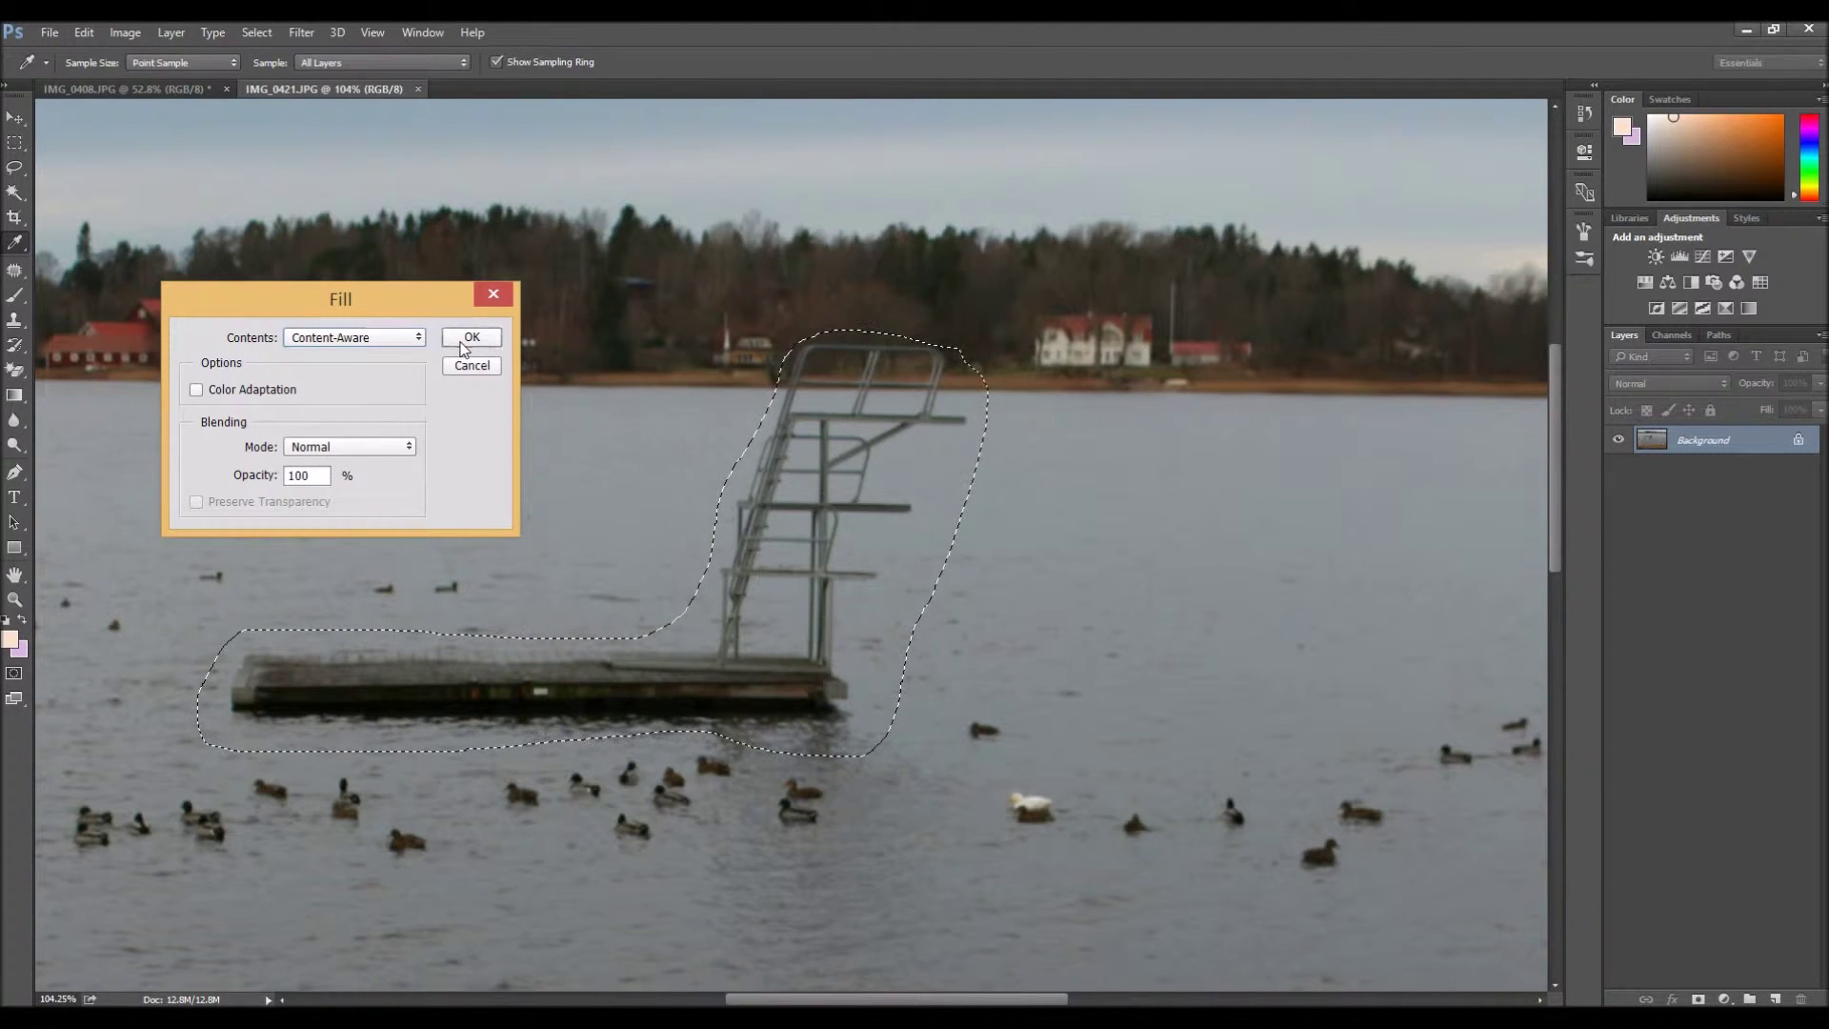
left_click(467, 339)
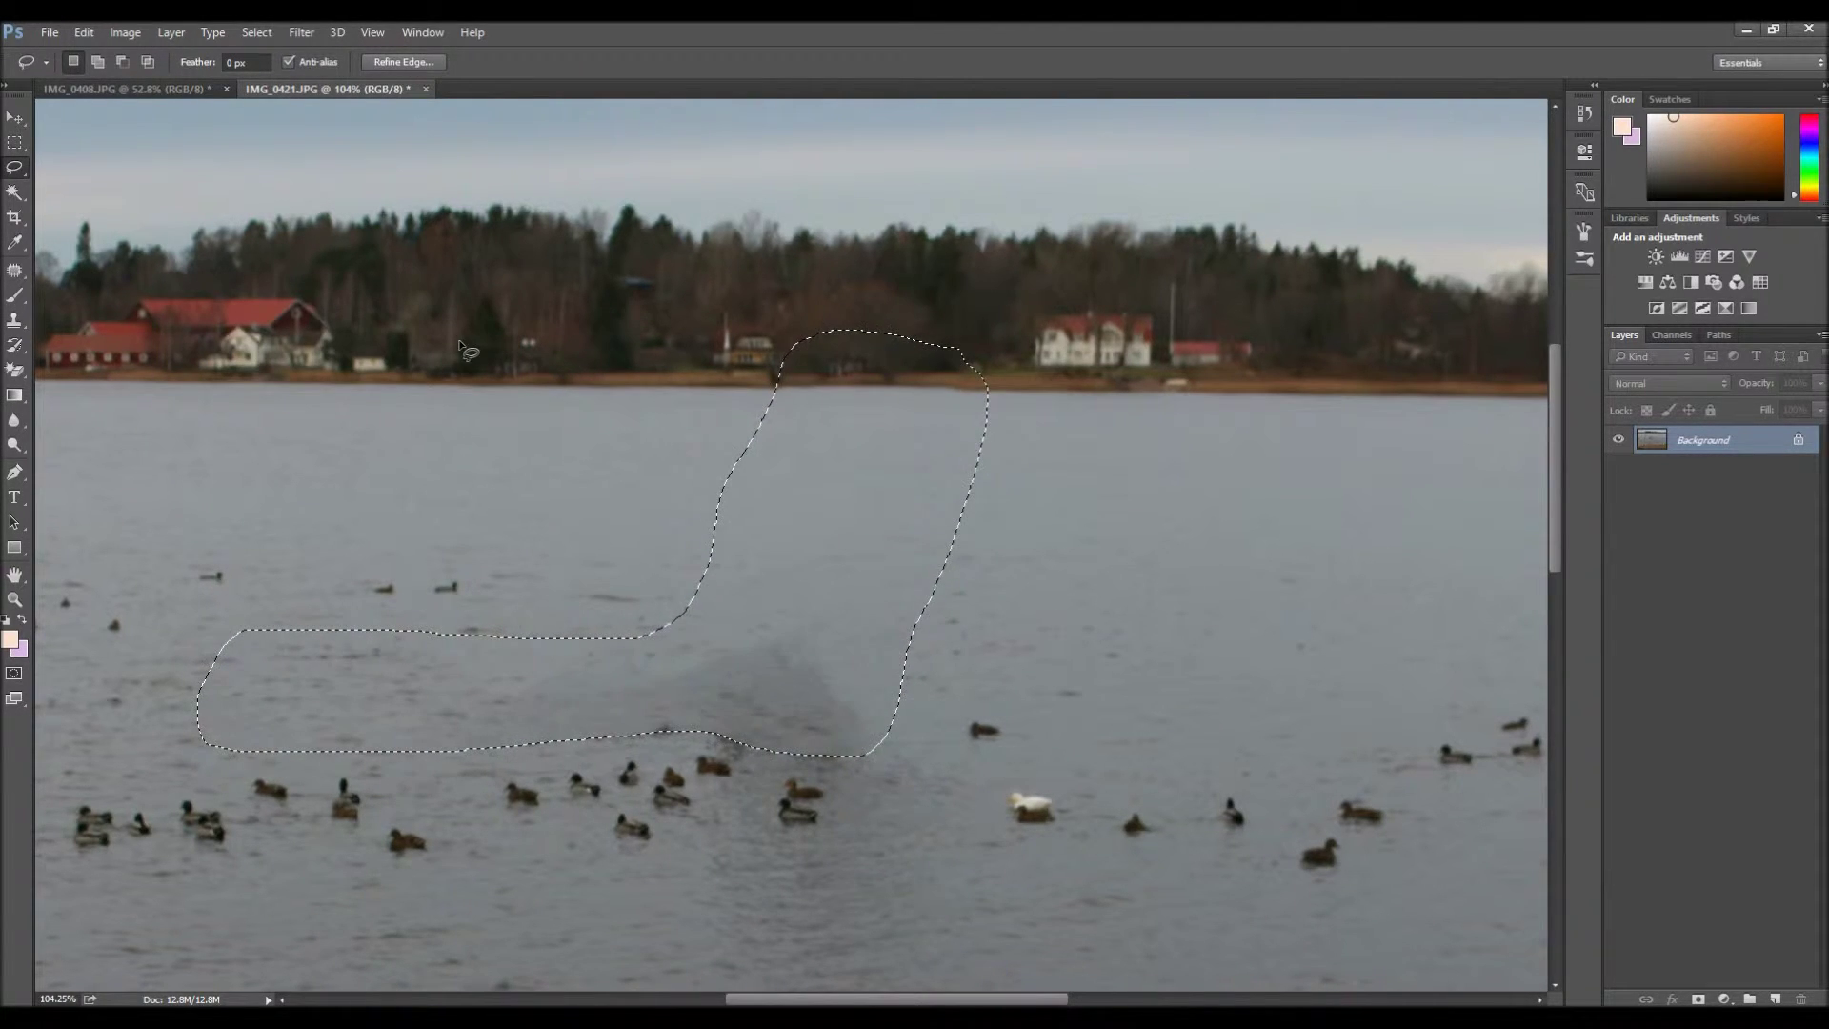
right_click(577, 439)
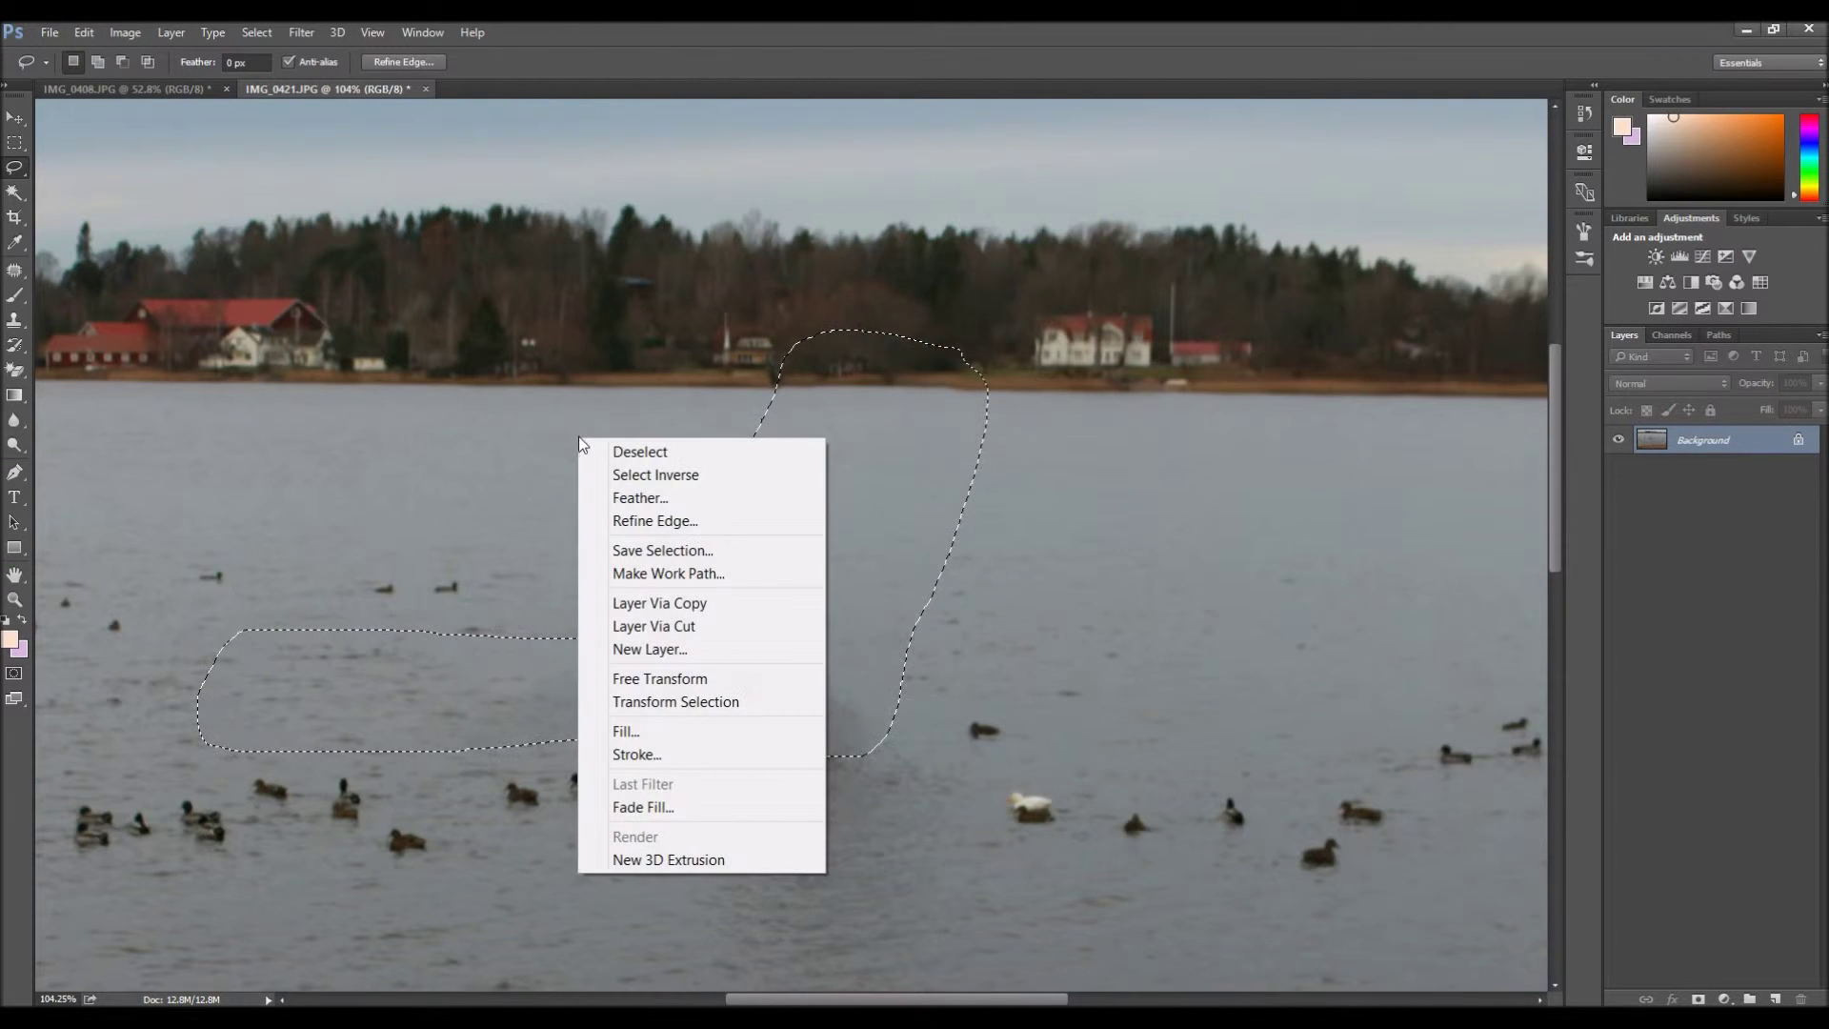
left_click(638, 449)
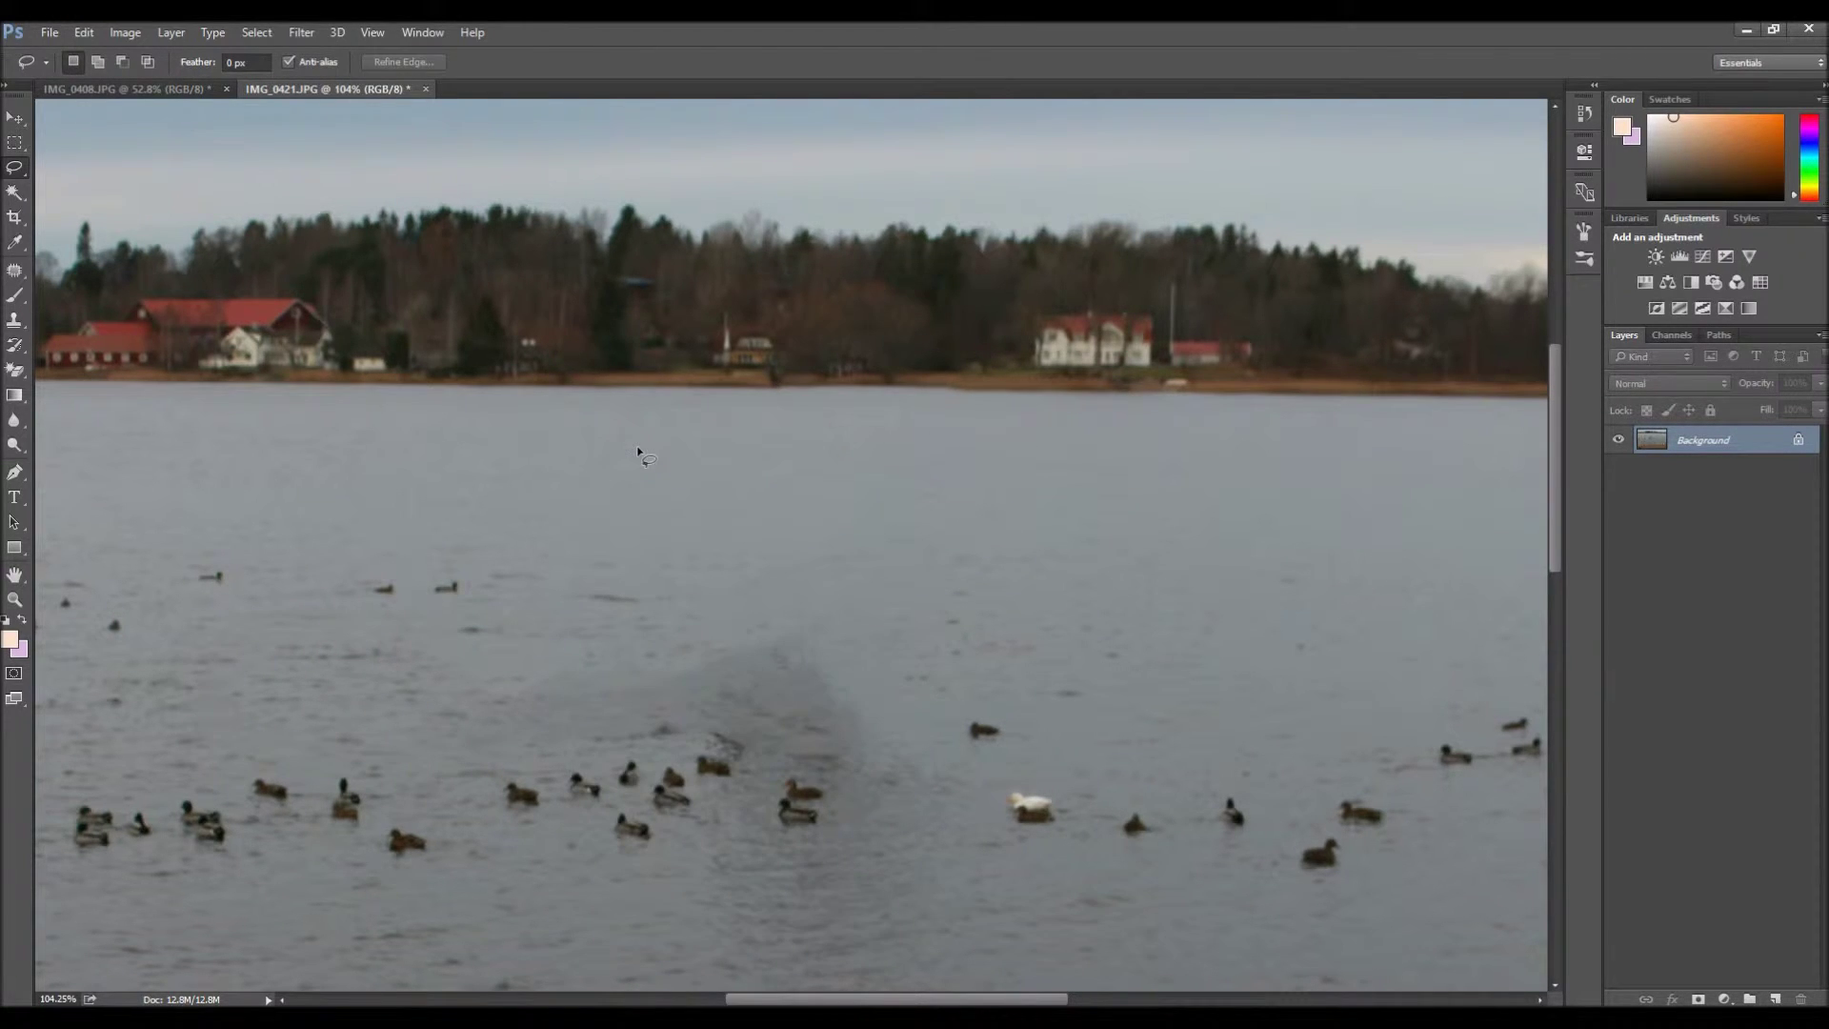
Fit the lake photo on screen and apply Auto Color.
left_click(370, 31)
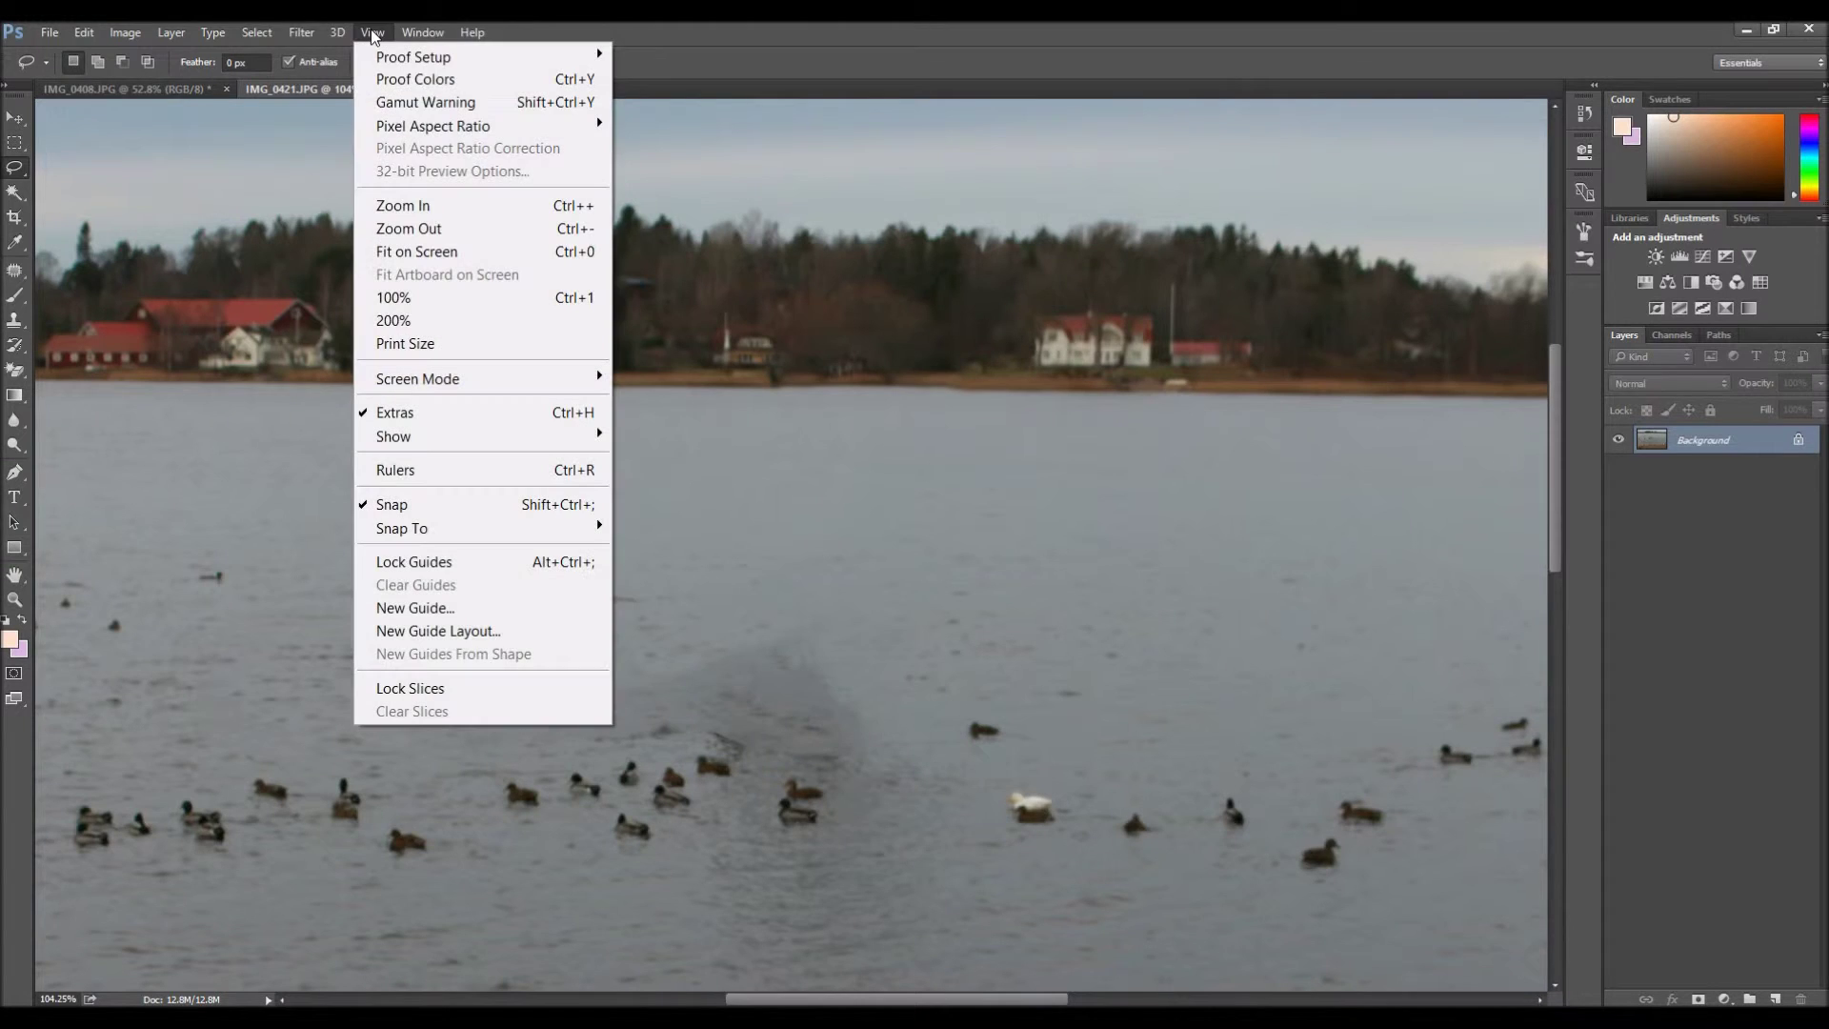
left_click(412, 254)
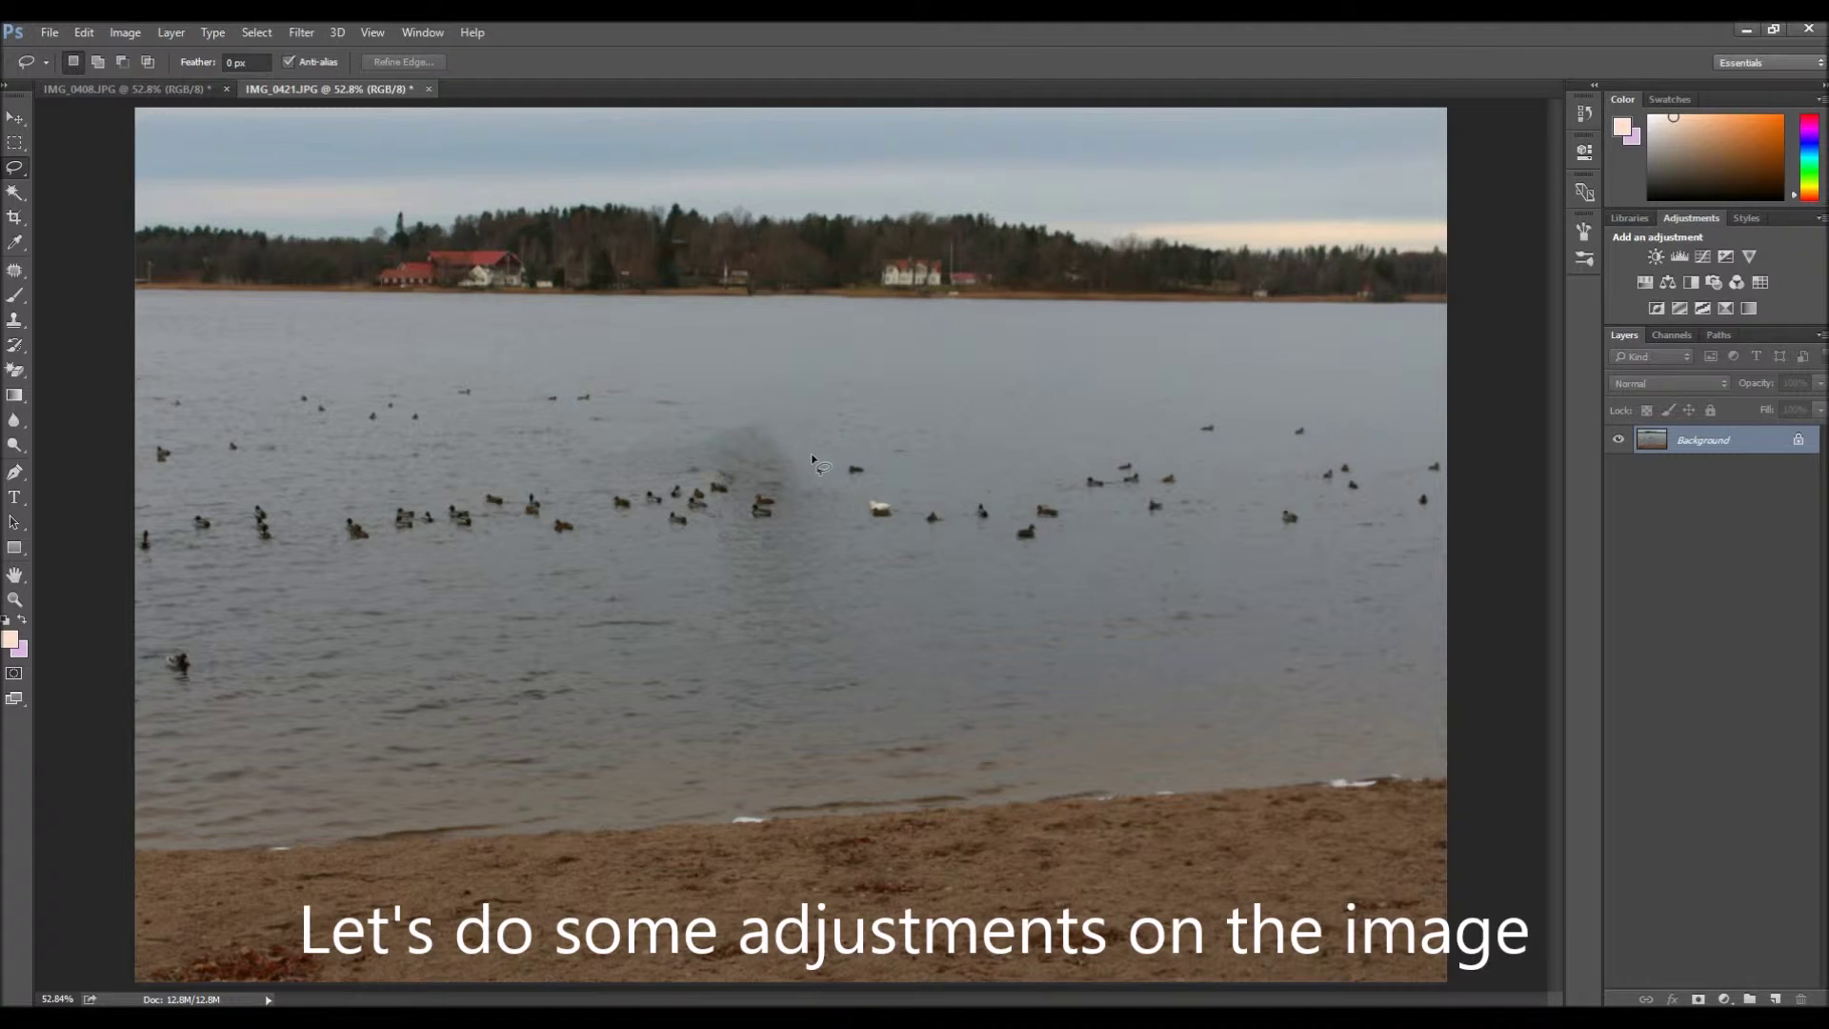
left_click(132, 30)
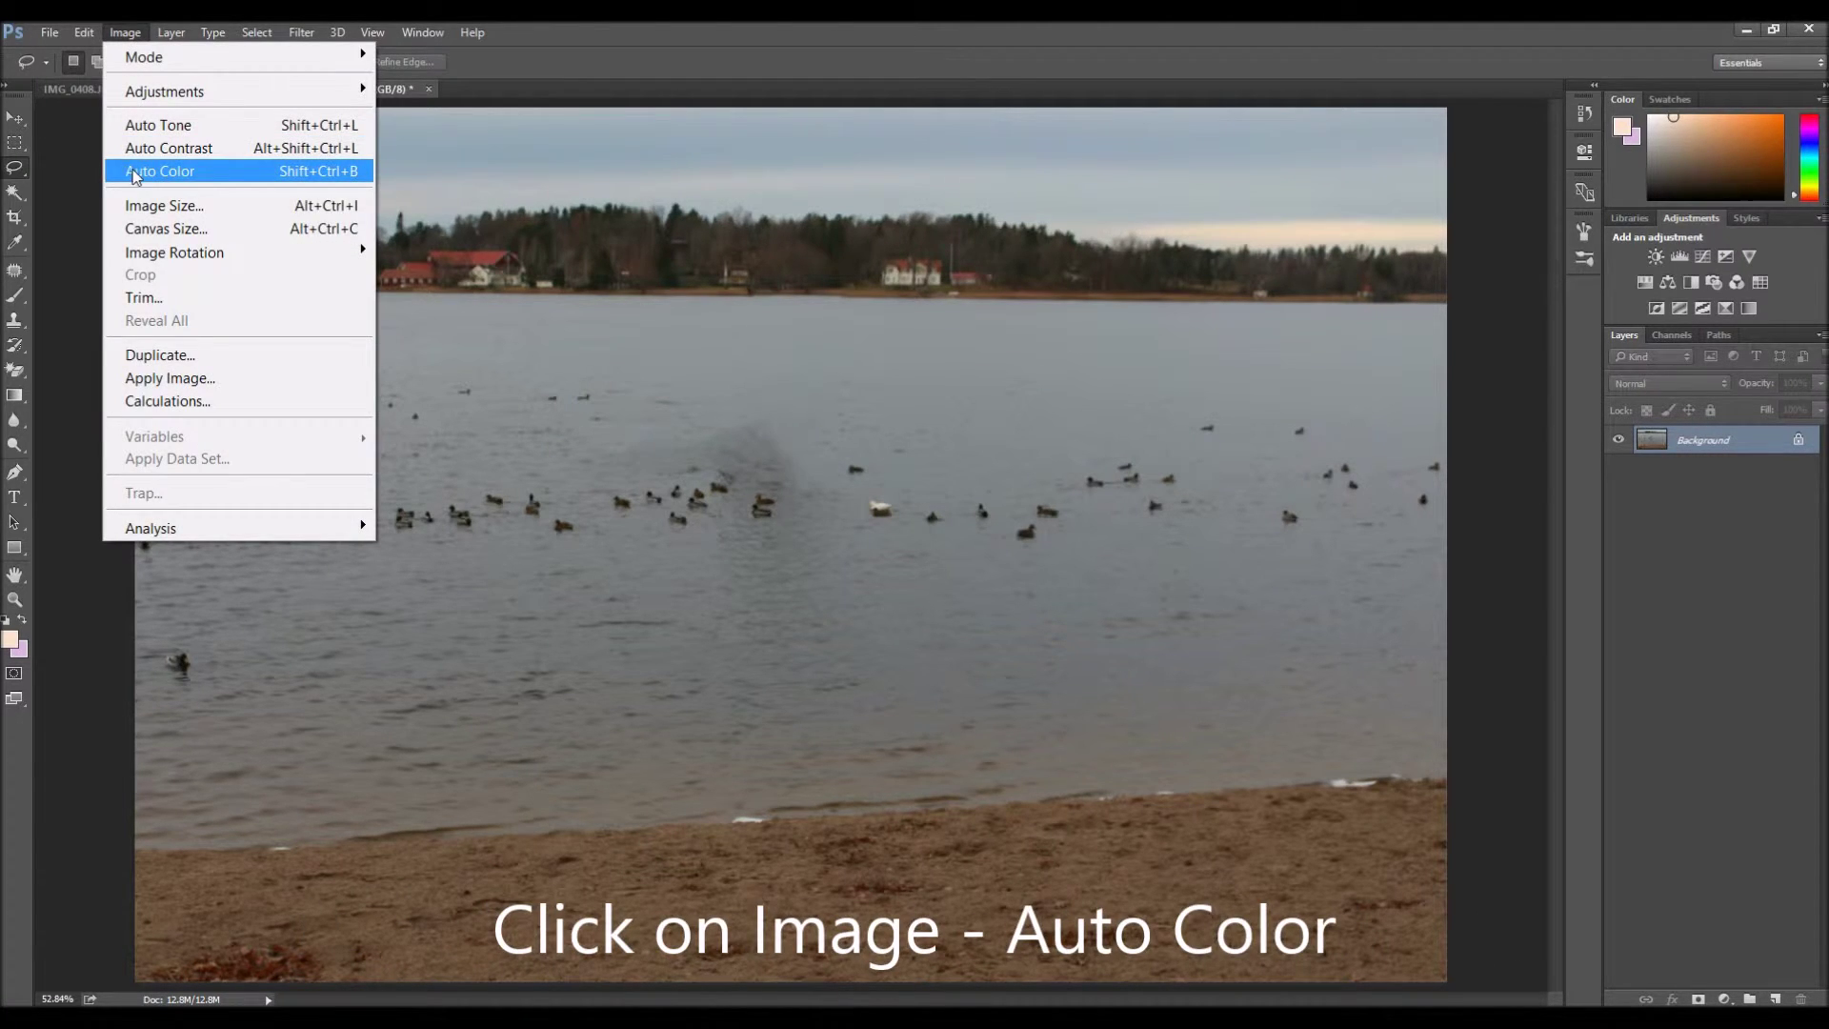
left_click(187, 173)
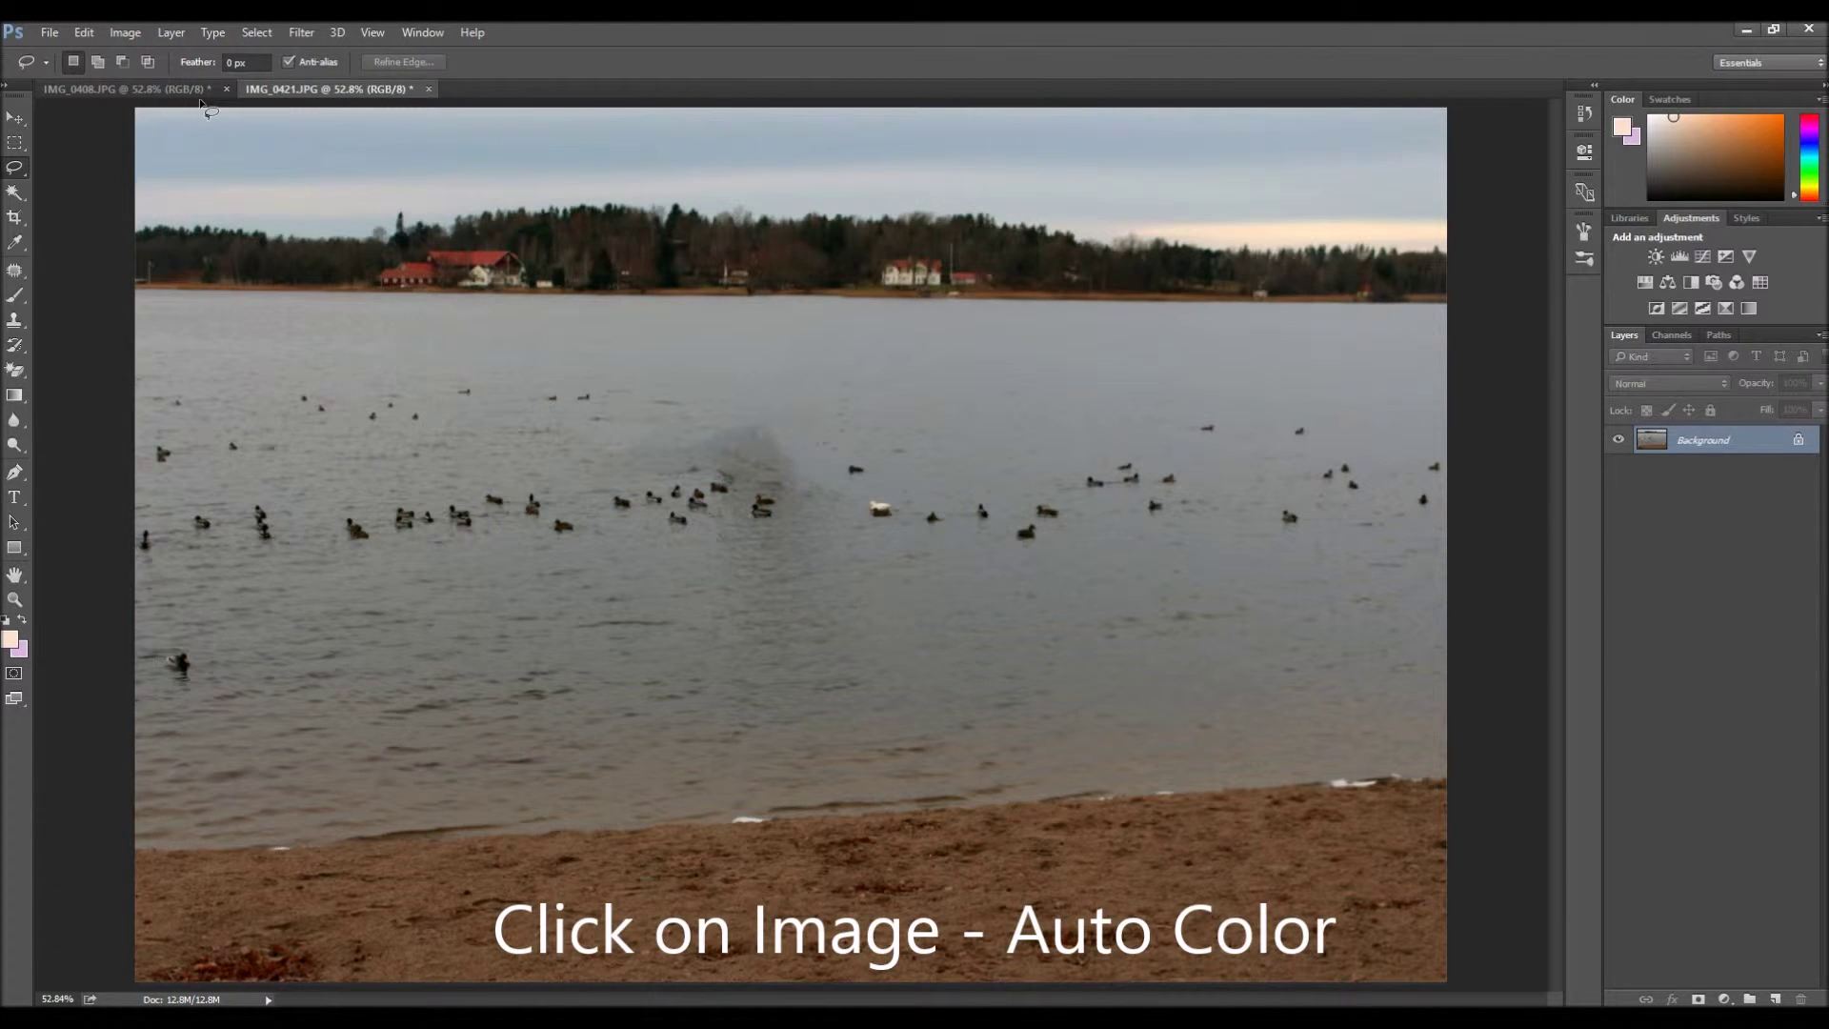
Apply Auto Contrast and Auto Tone to the lake photo.
left_click(125, 32)
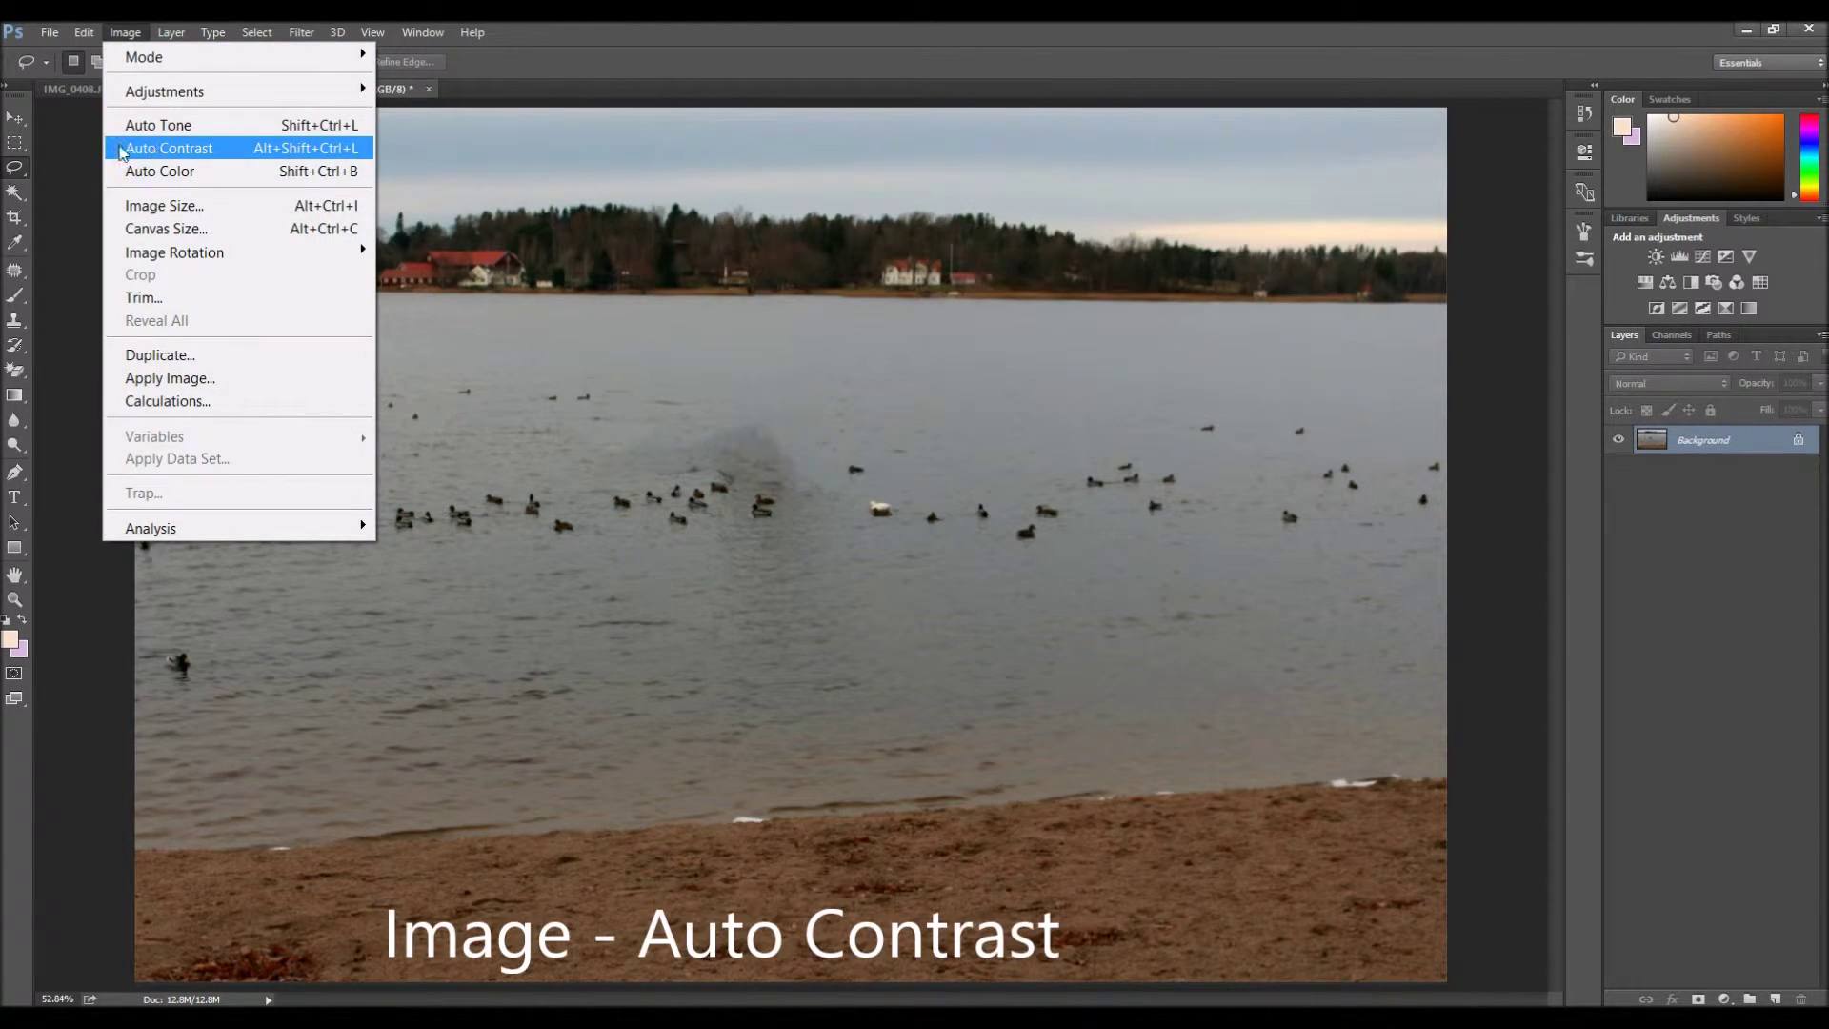
left_click(210, 150)
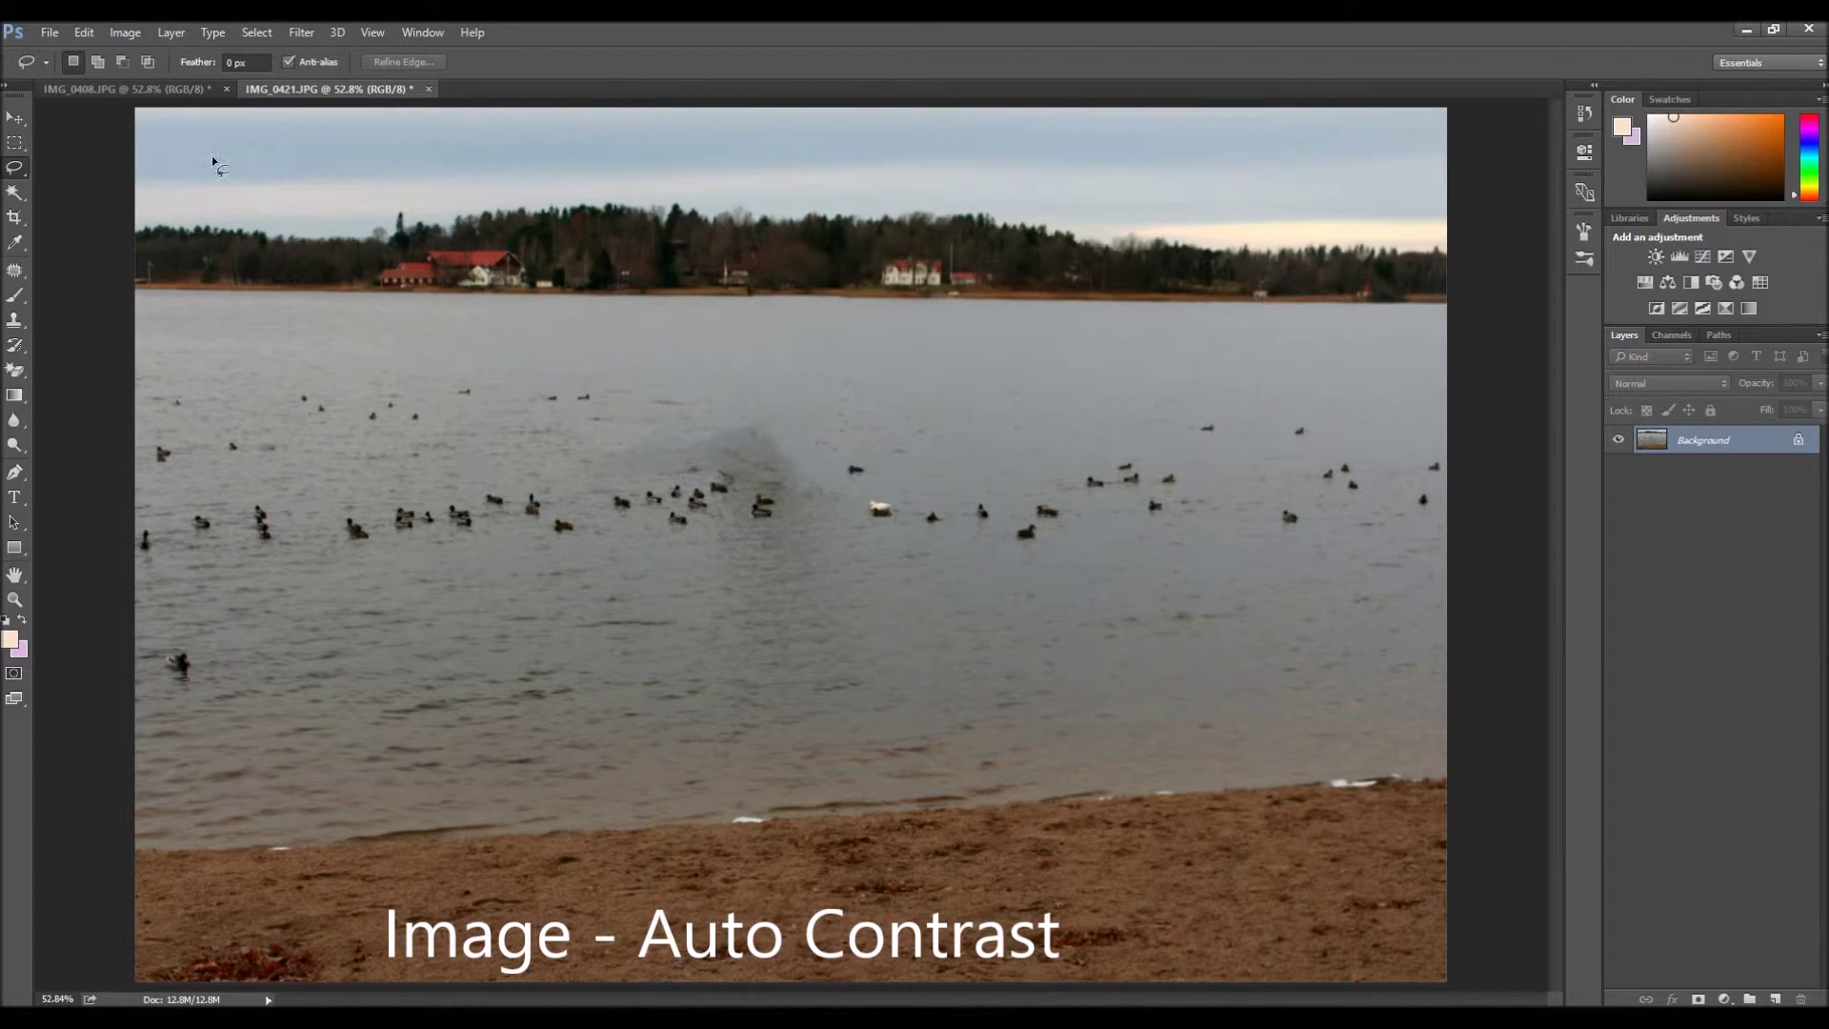
left_click(125, 32)
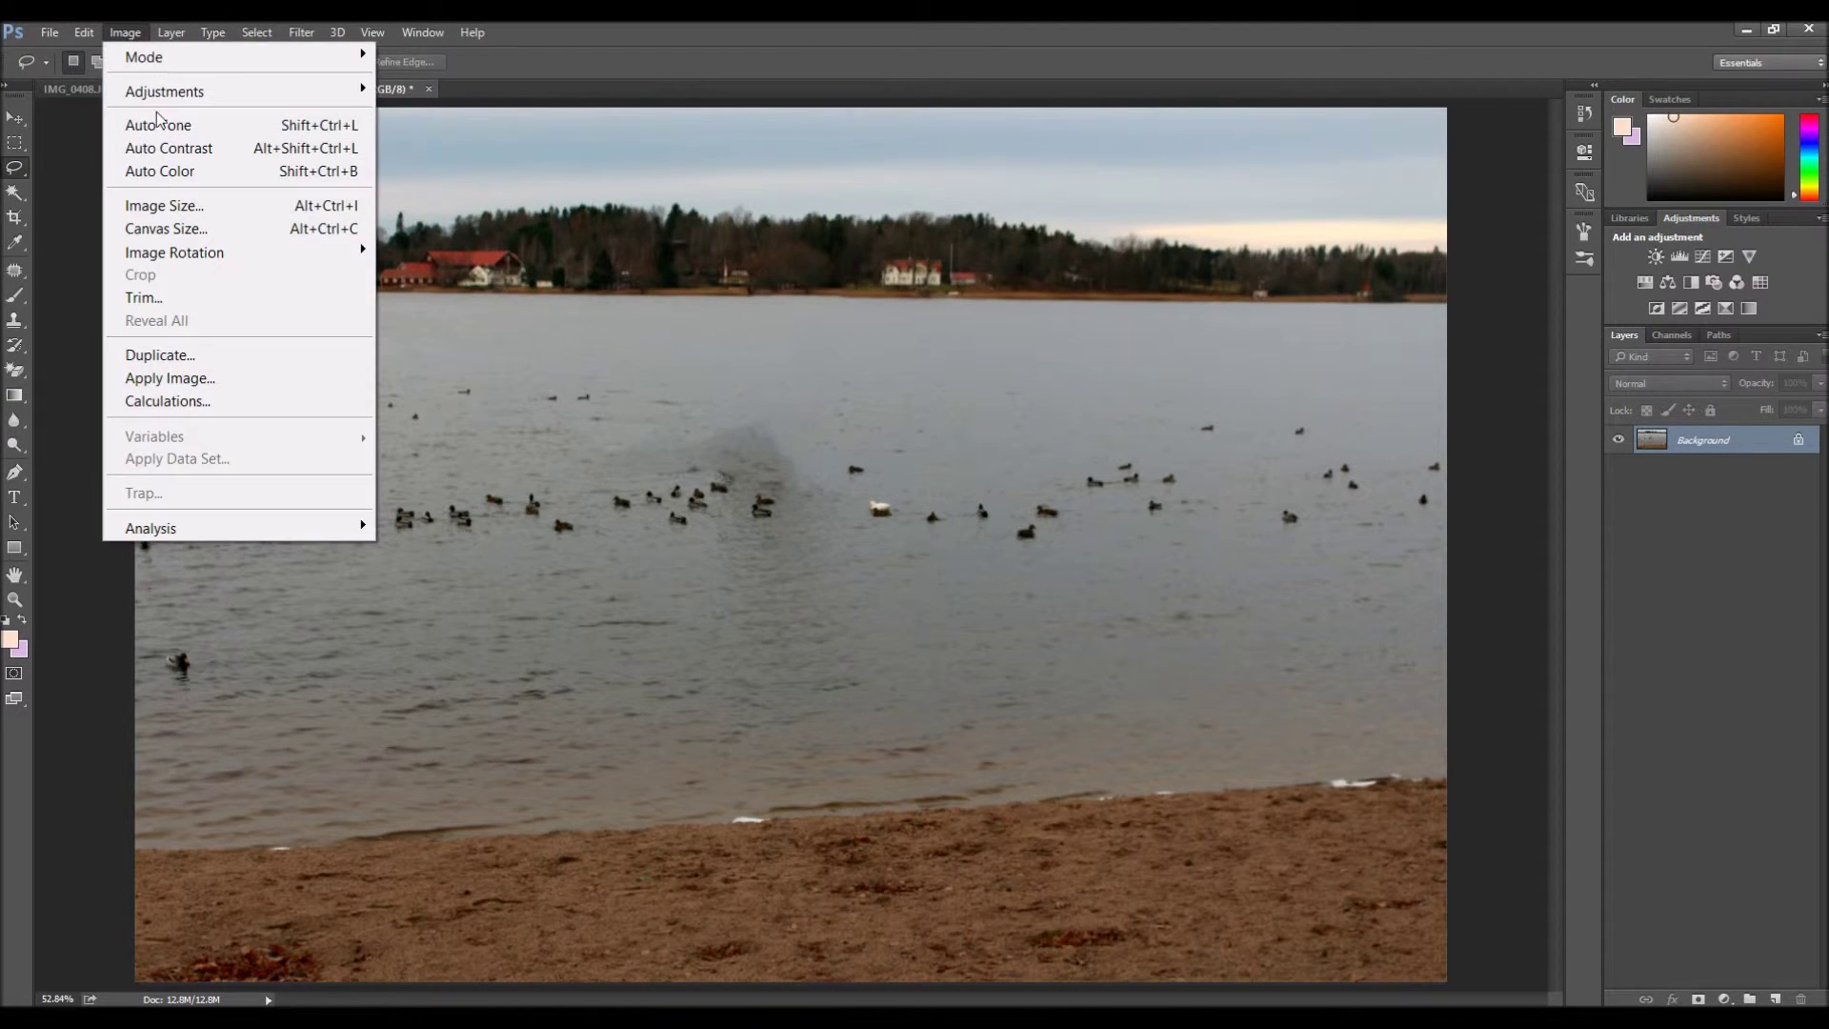
left_click(204, 128)
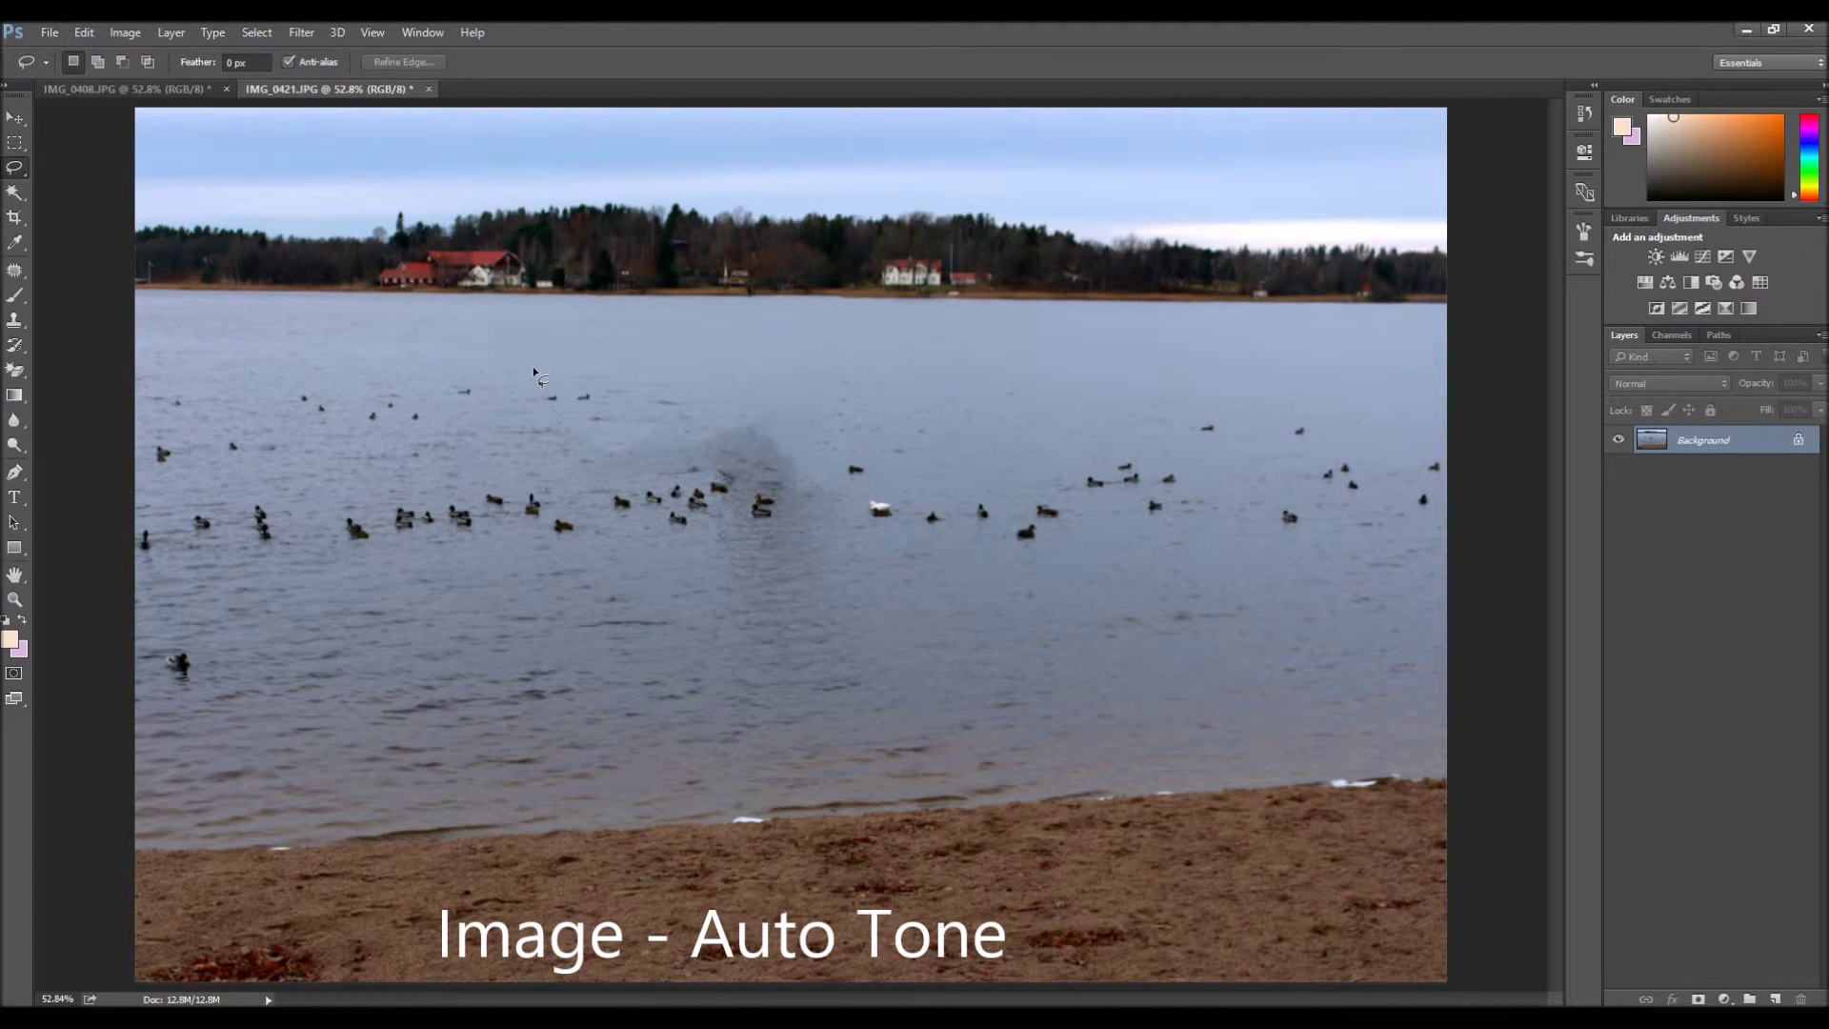
left_click(134, 34)
mouse_move(164, 91)
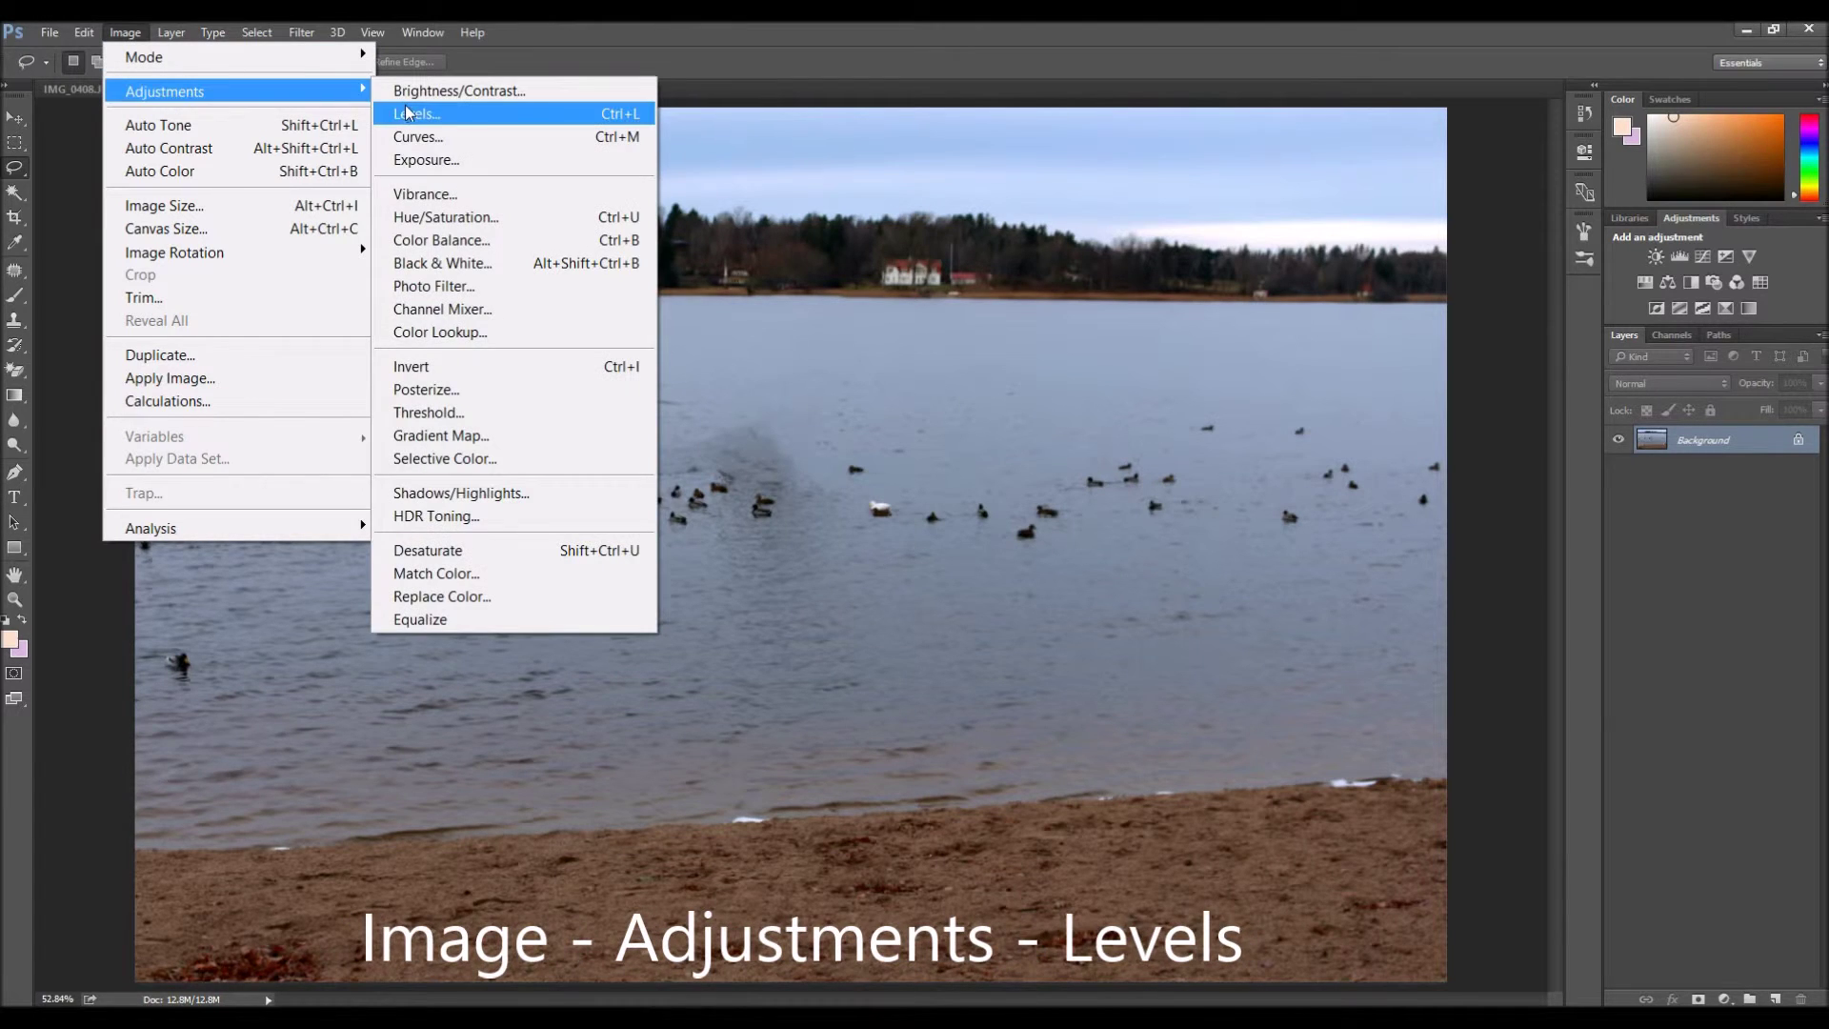
Apply Levels to the lake photo with black input 10, gamma 0.87 and white input 240.
left_click(429, 115)
left_click_drag(1468, 438, 1395, 317)
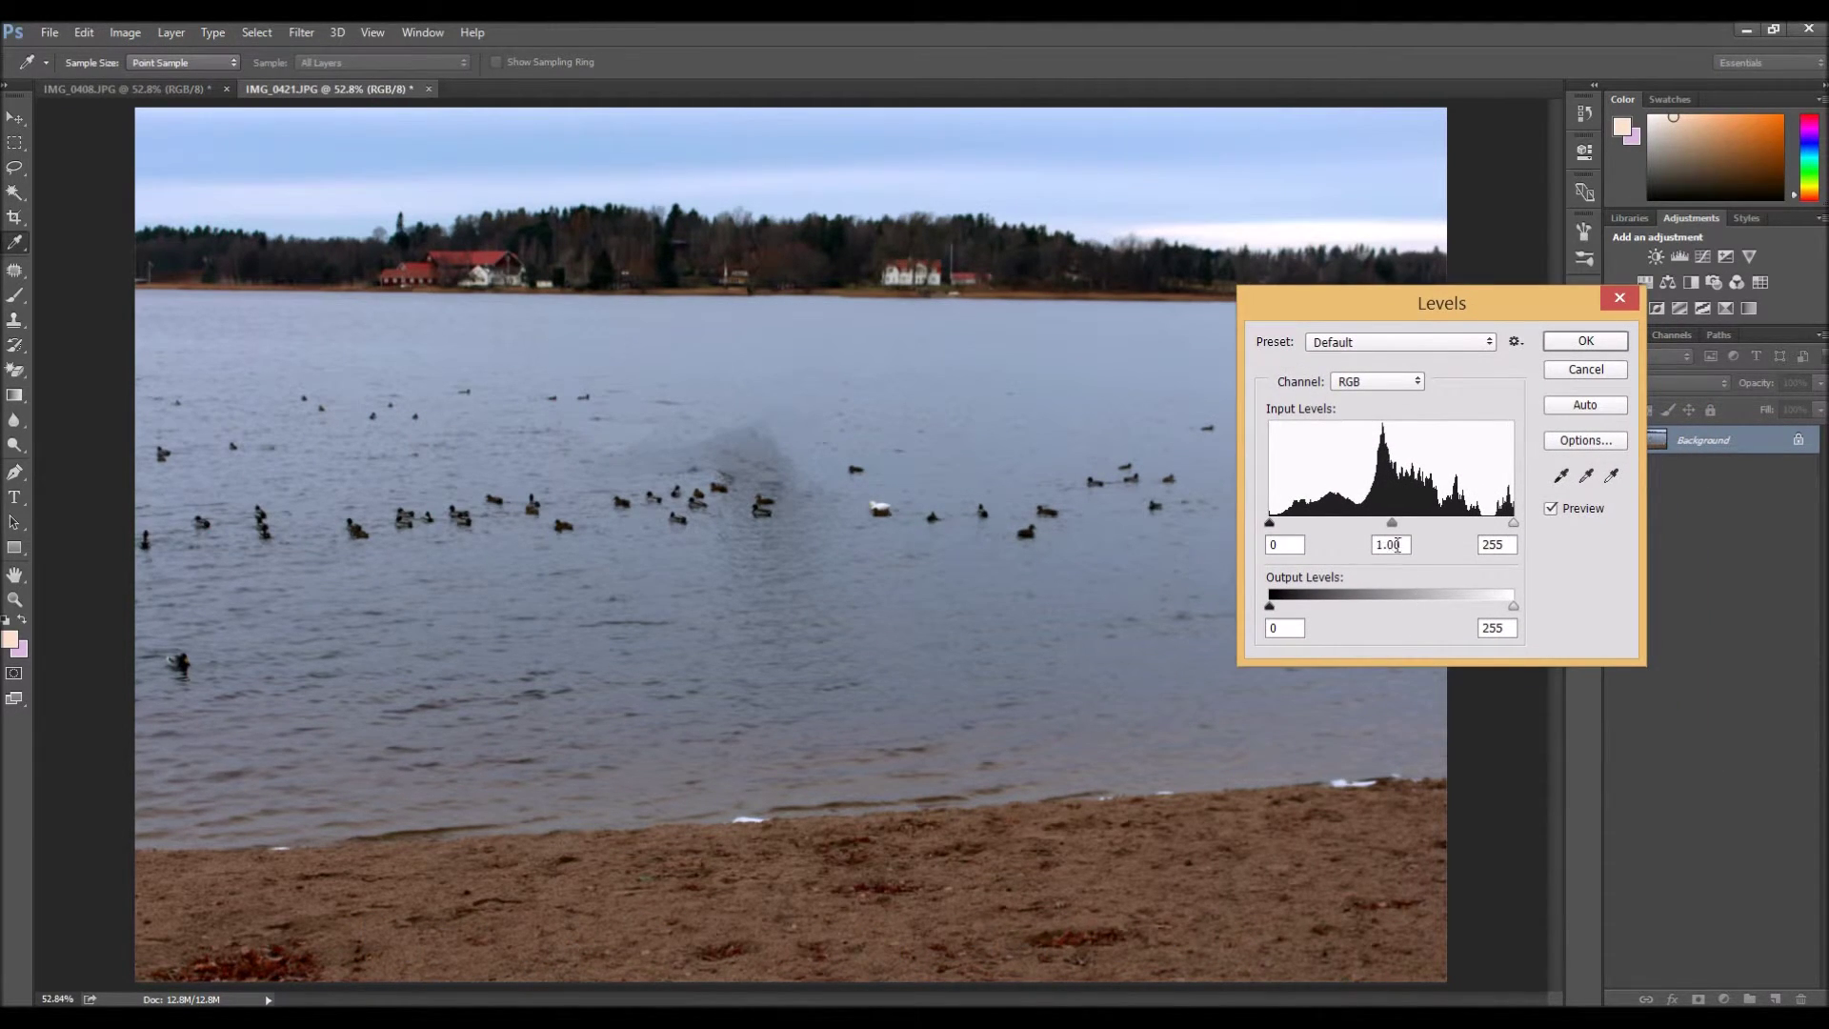
left_click_drag(1514, 524, 1501, 524)
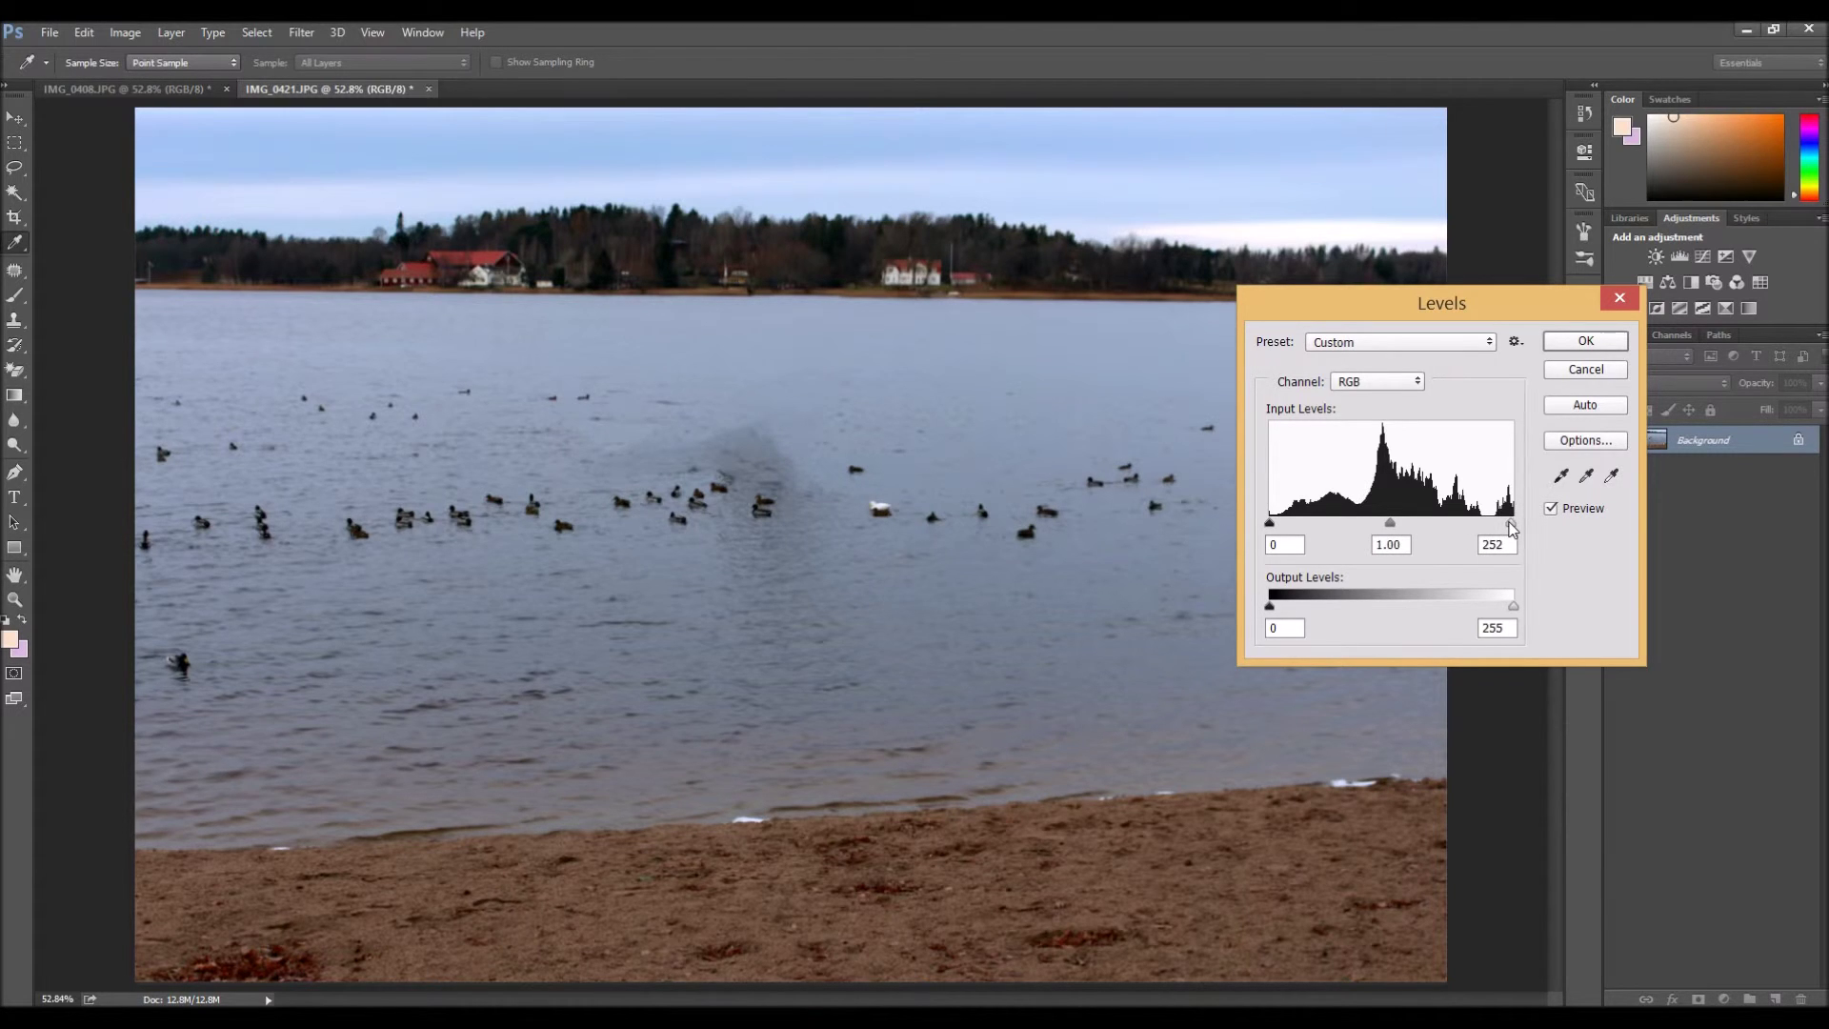
left_click(1395, 523)
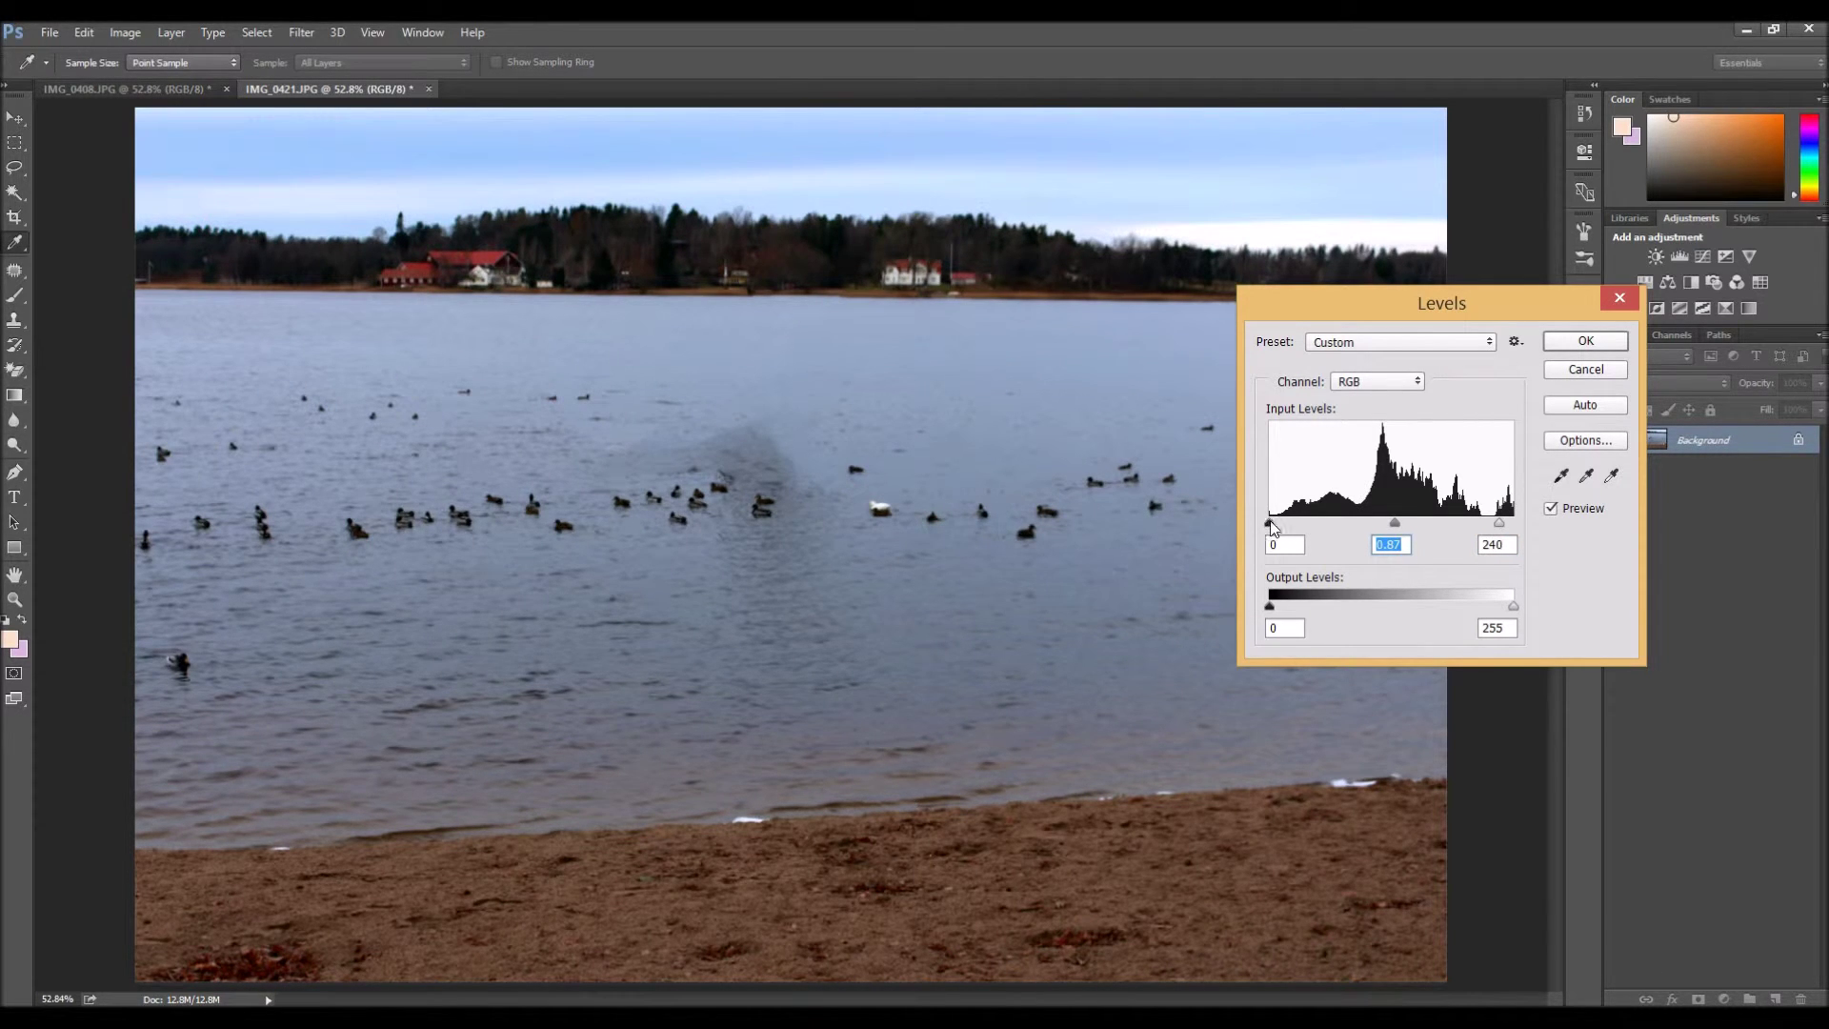
left_click(1279, 523)
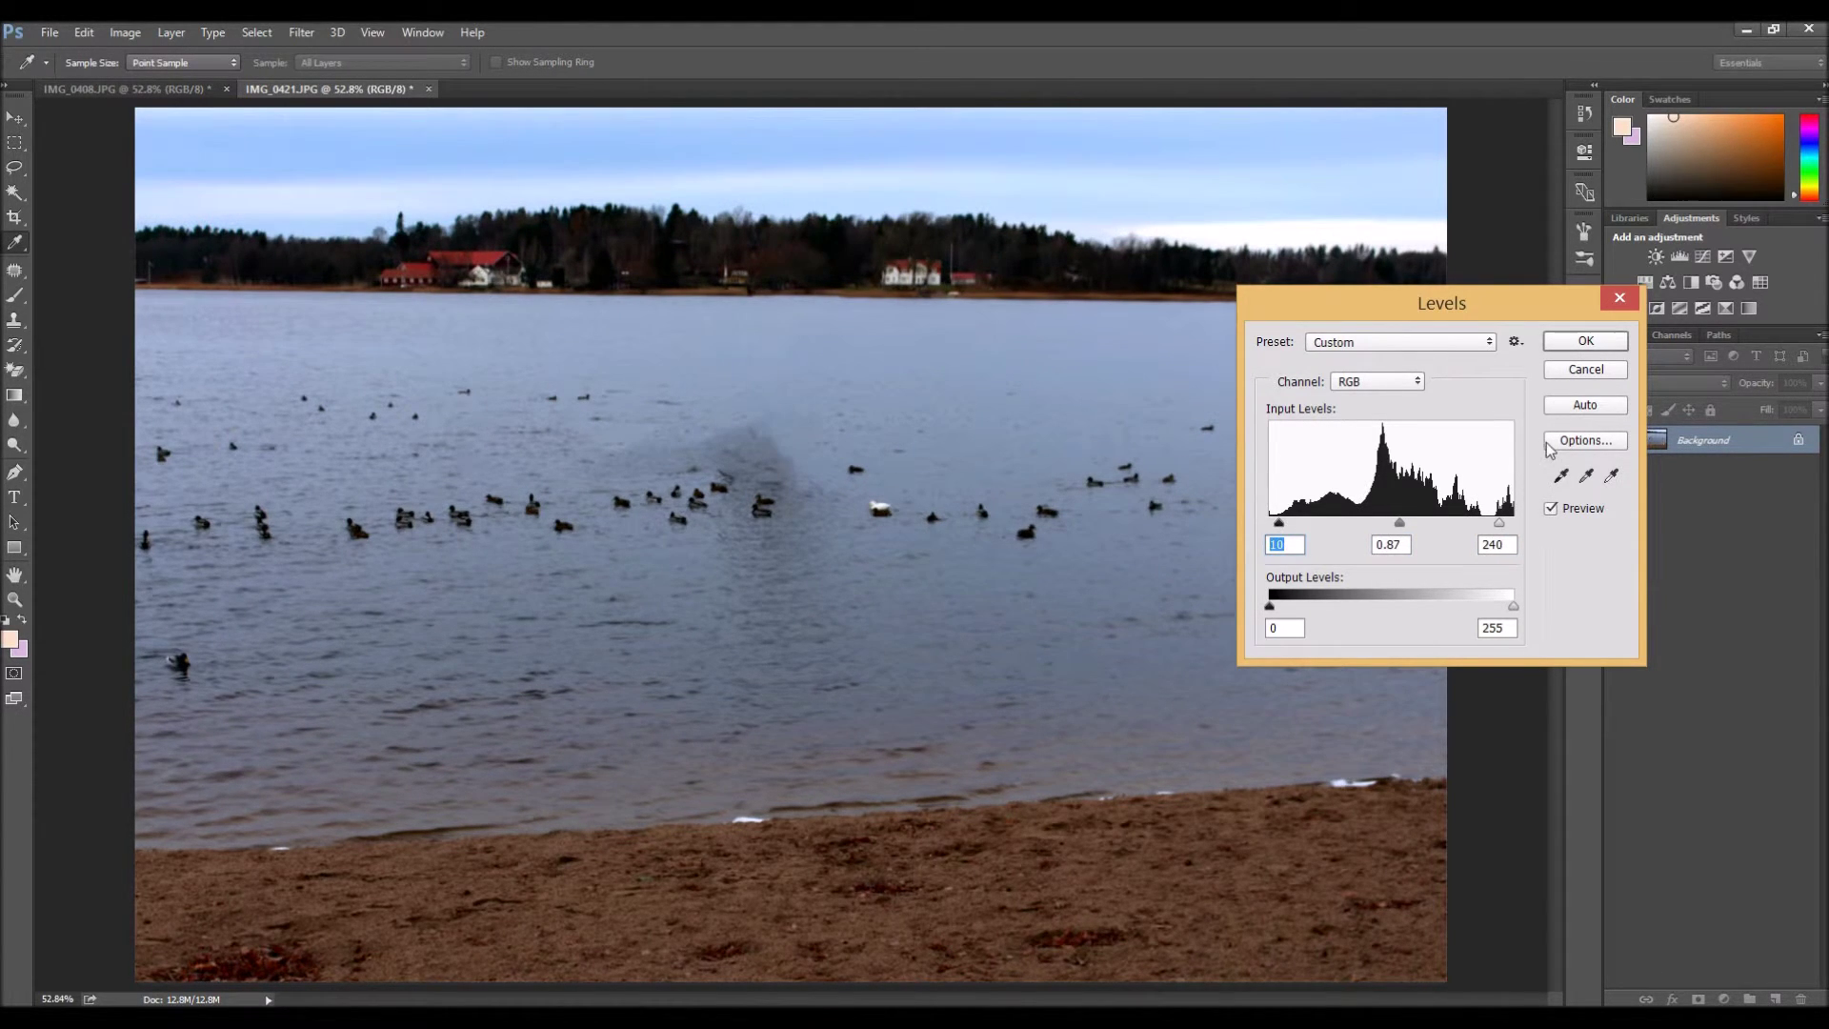
left_click(1585, 341)
key("l")
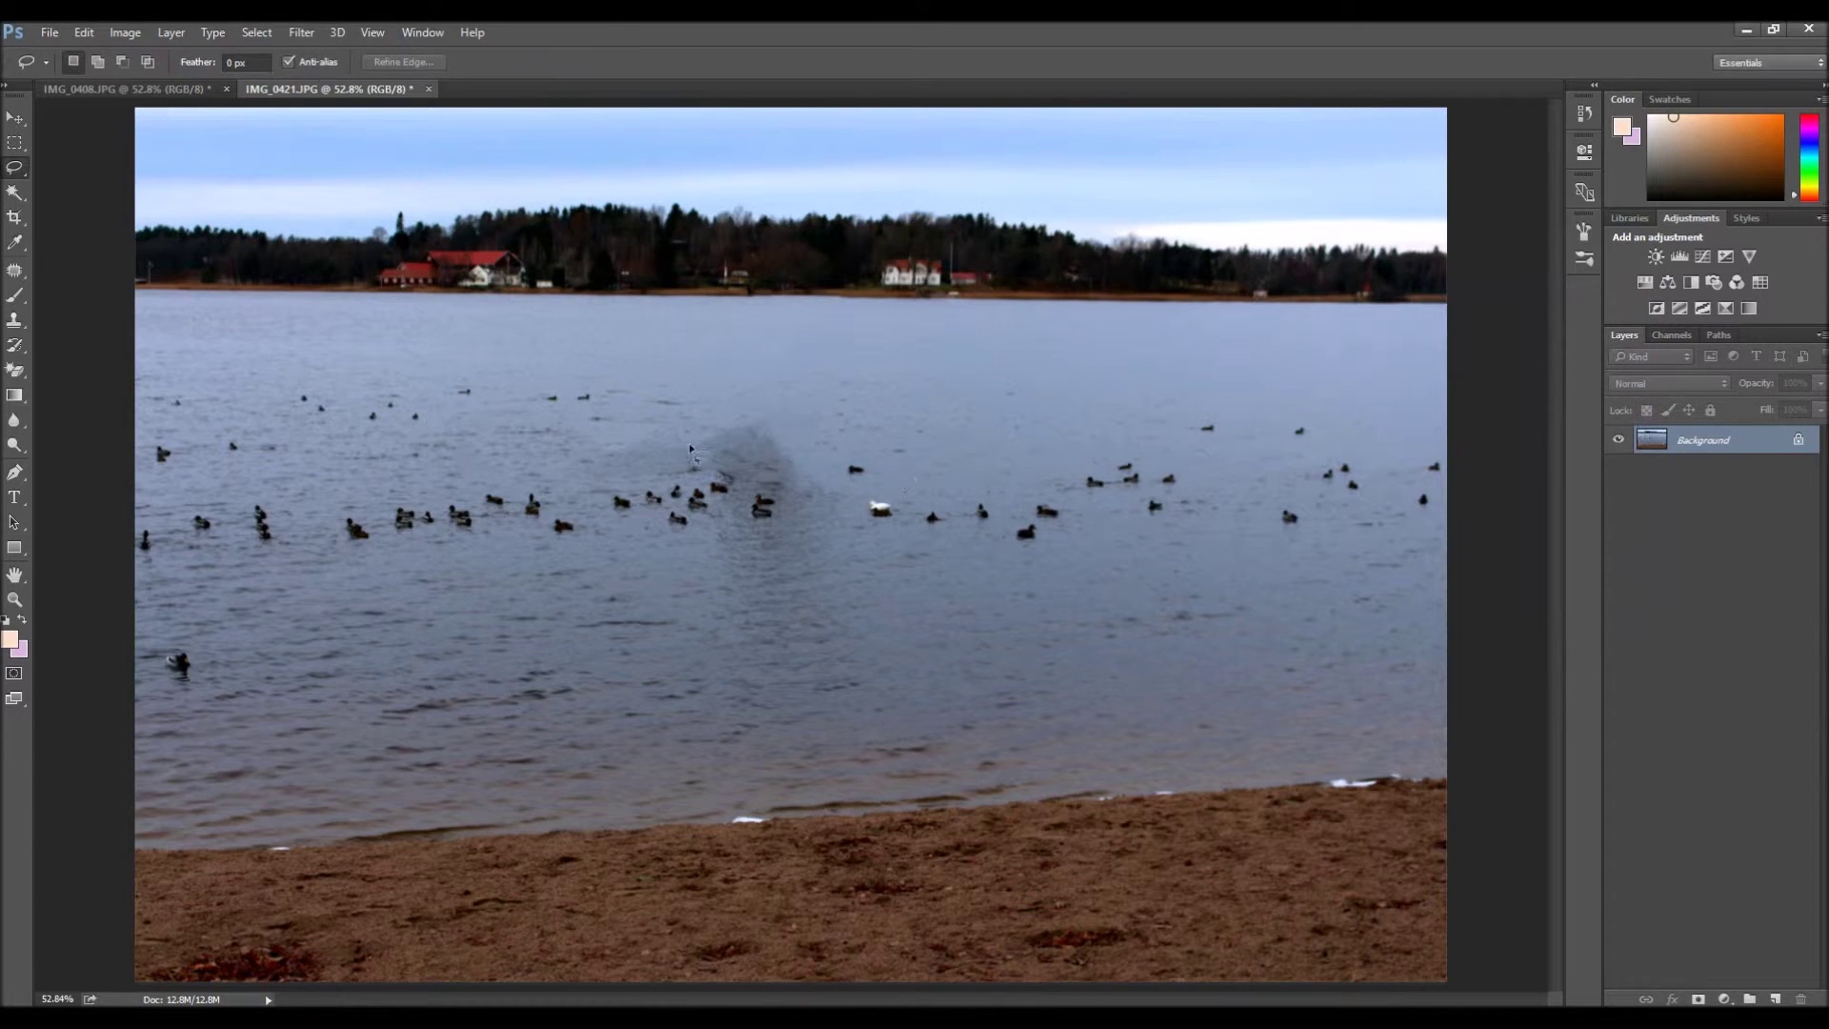
Apply Shadows/Highlights to the lake photo with shadows 42% and highlights 10%, then show History.
left_click(125, 32)
mouse_move(164, 89)
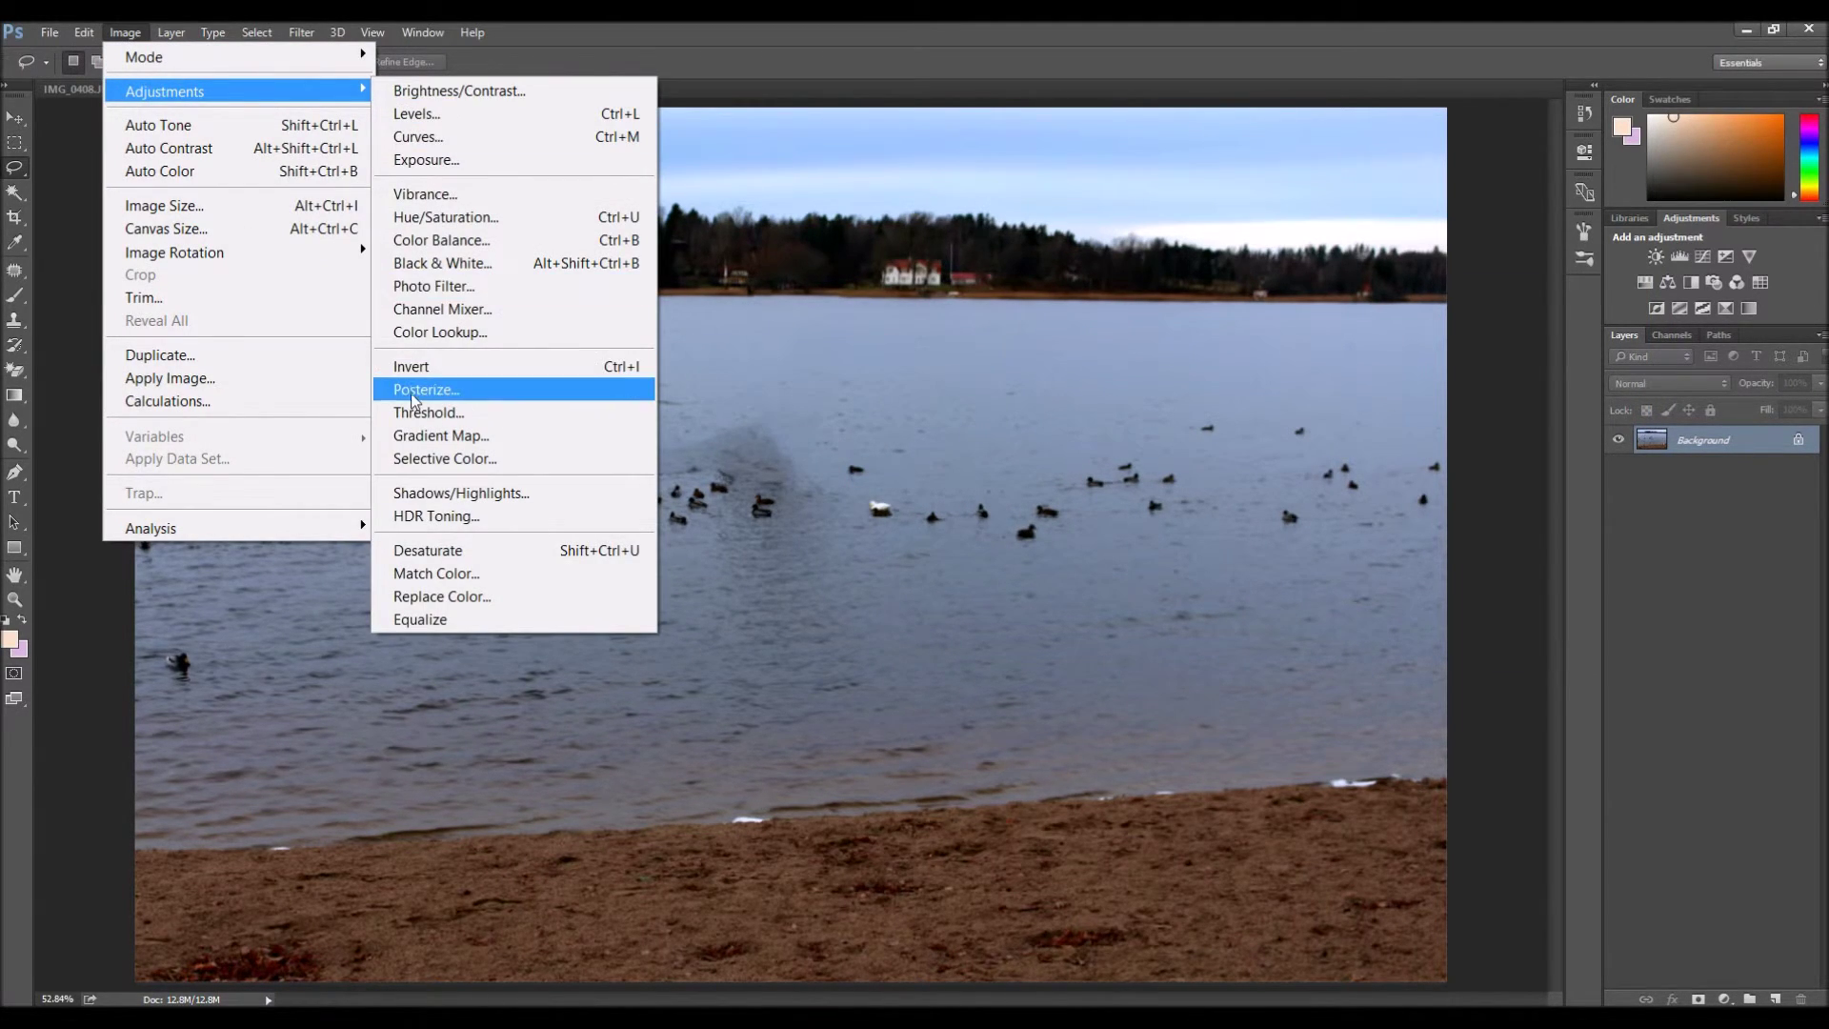
left_click(457, 494)
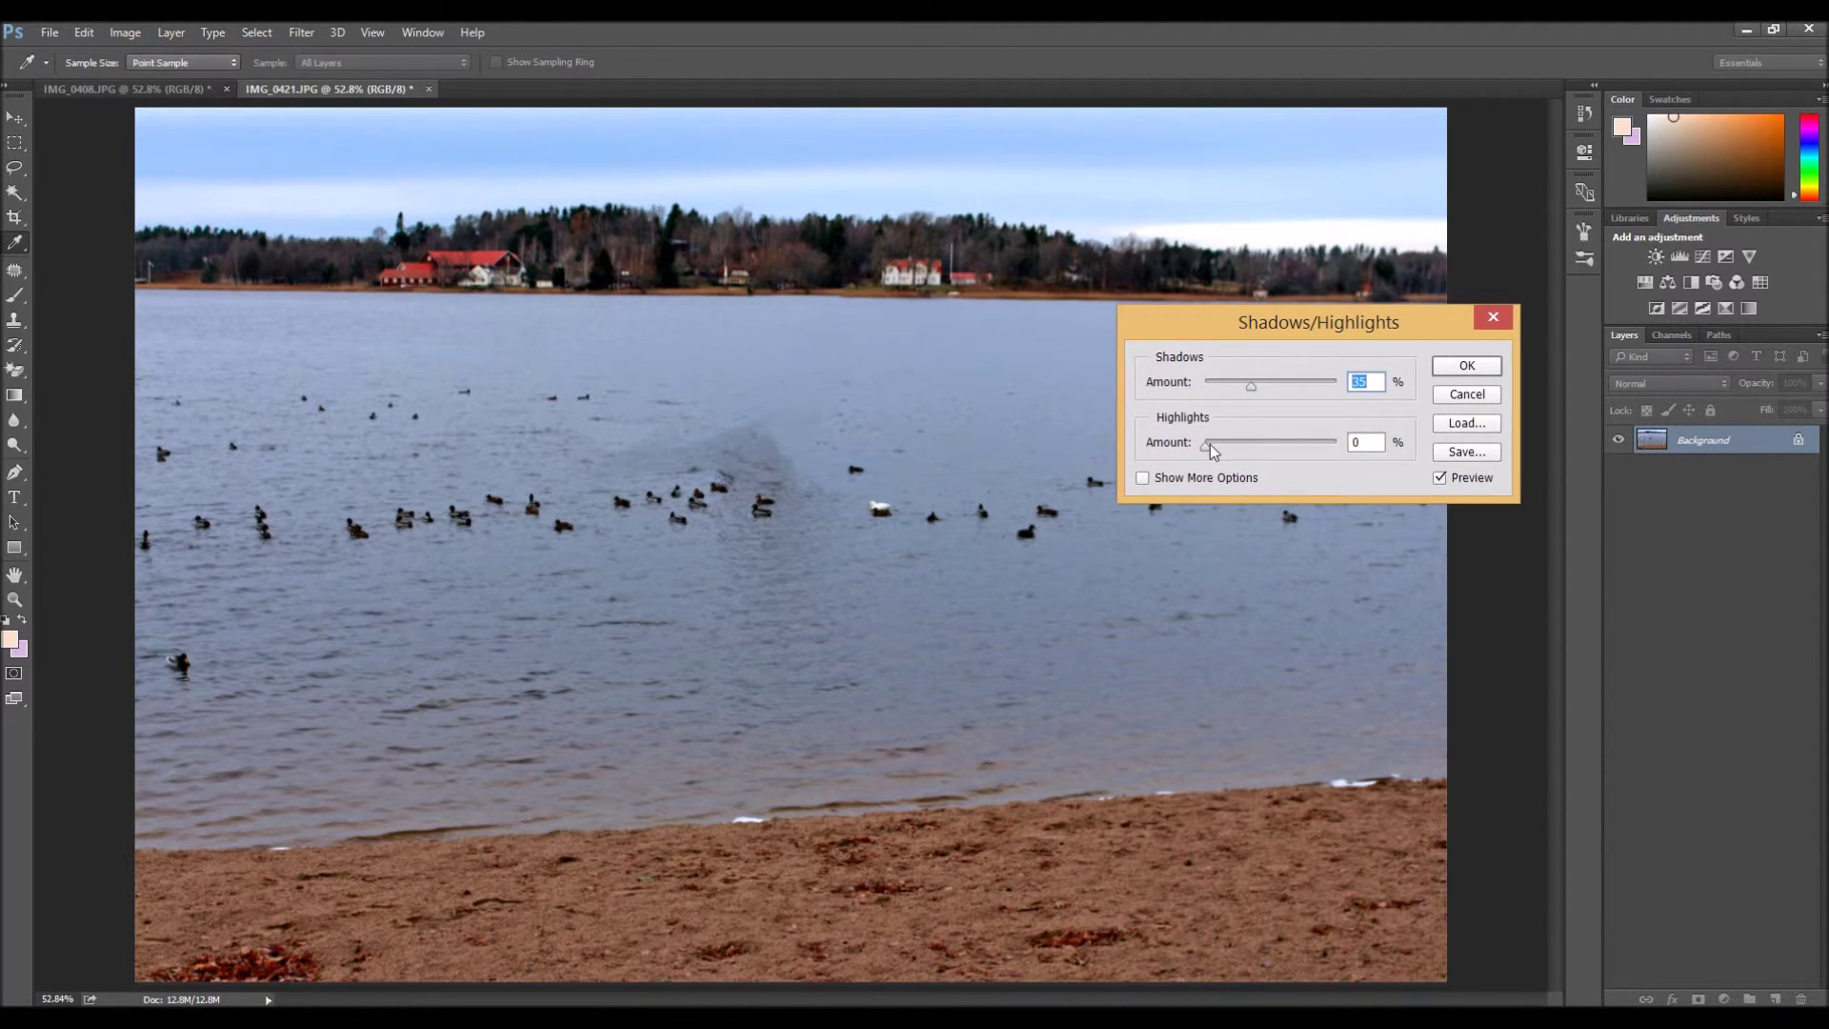
left_click_drag(1204, 444, 1219, 444)
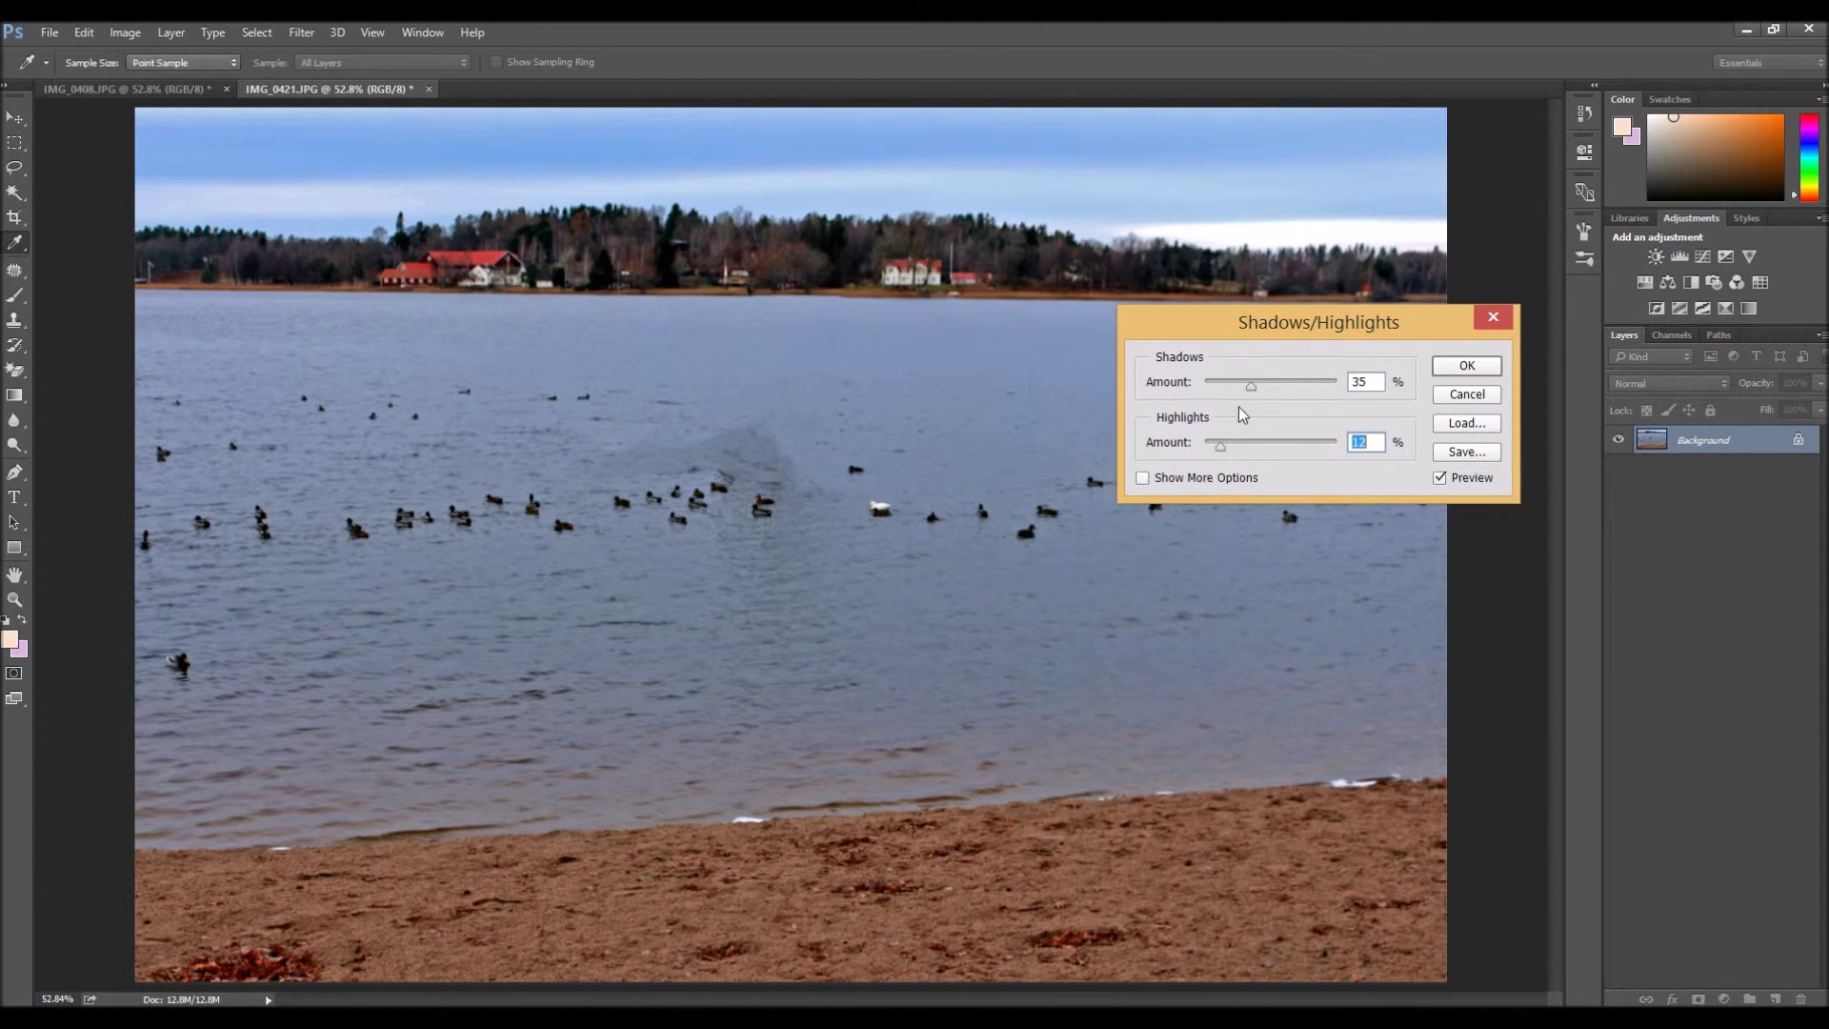
left_click(1252, 385)
left_click_drag(1250, 385, 1259, 385)
left_click(1439, 370)
key("l")
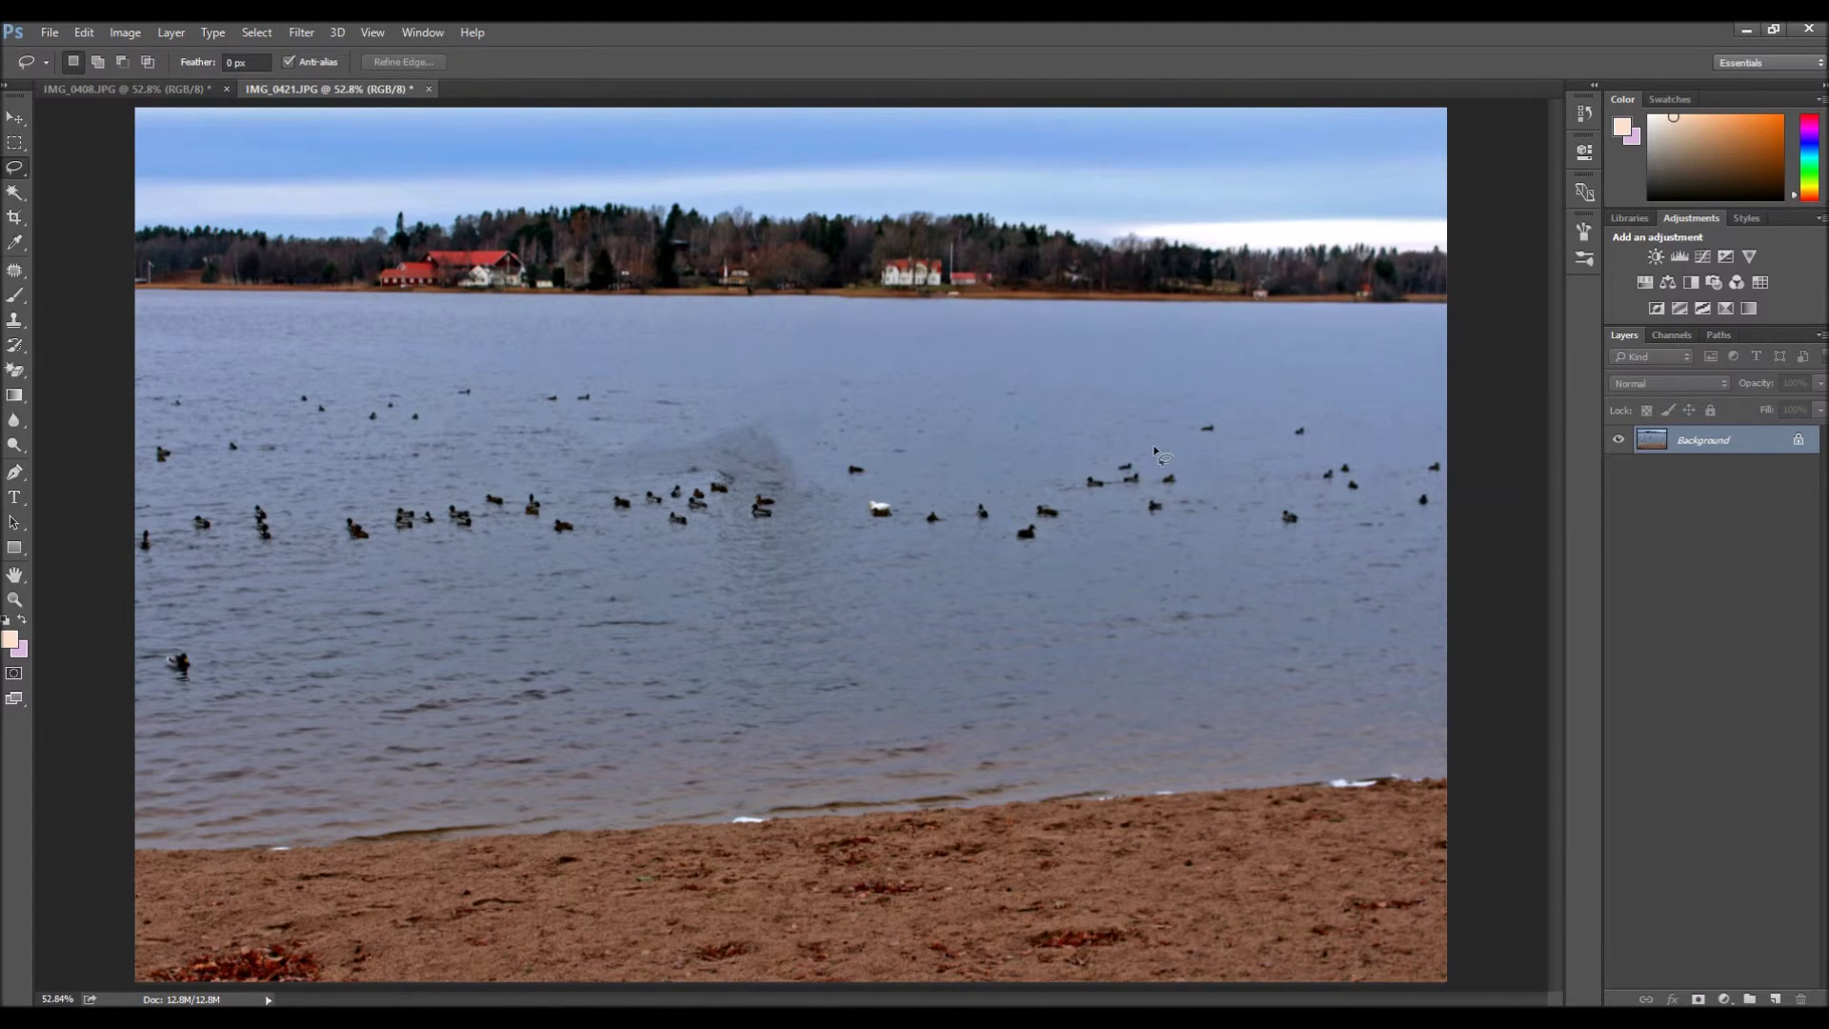
left_click(1584, 115)
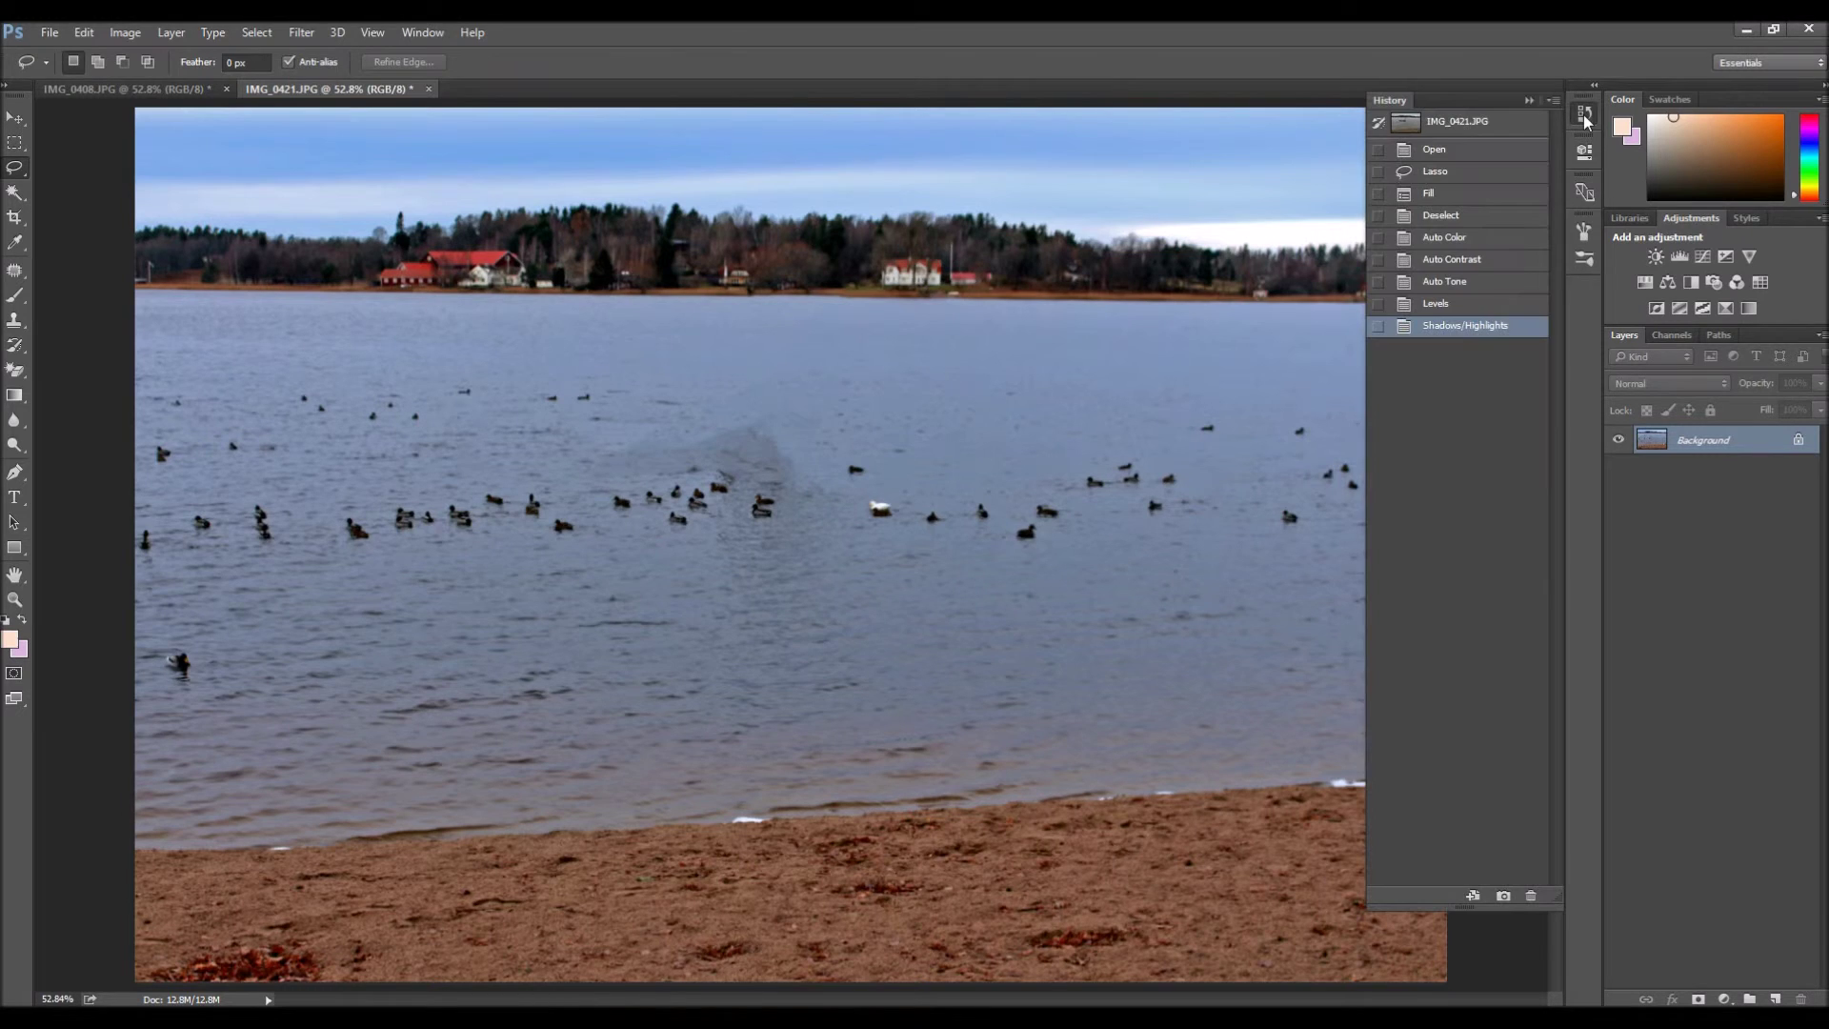
left_click(1484, 124)
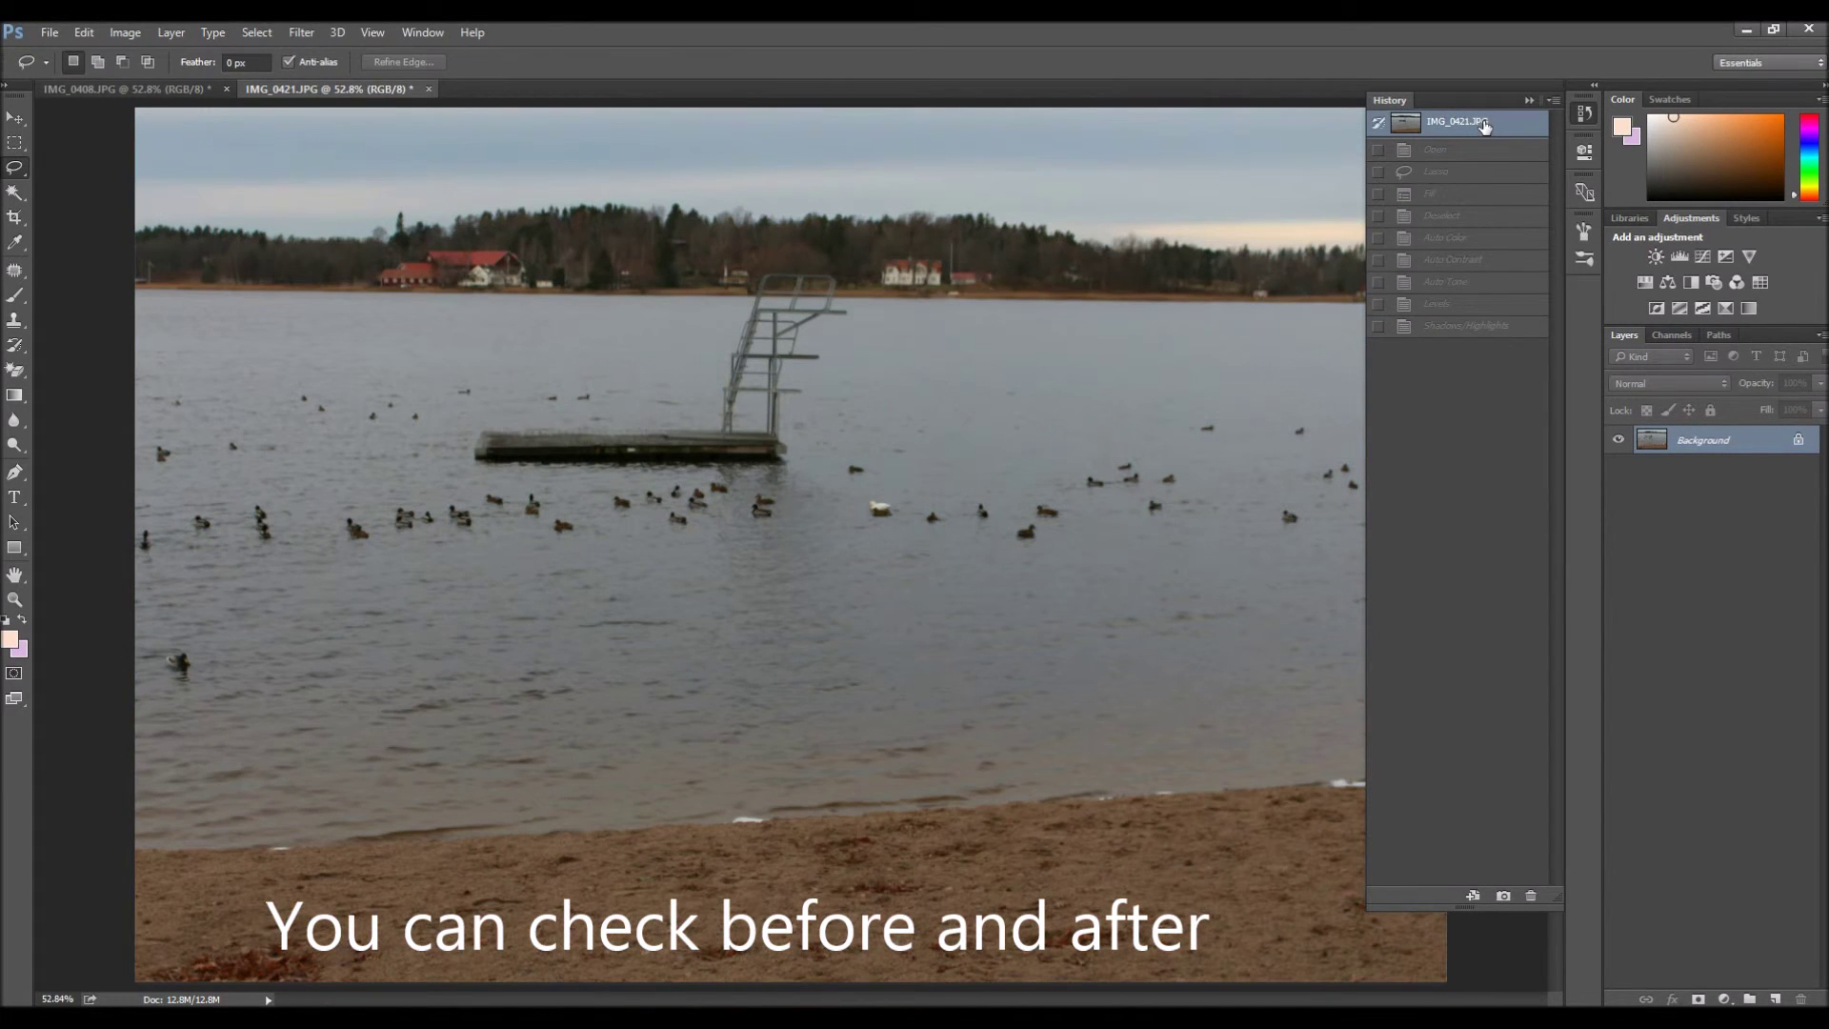
left_click(1457, 326)
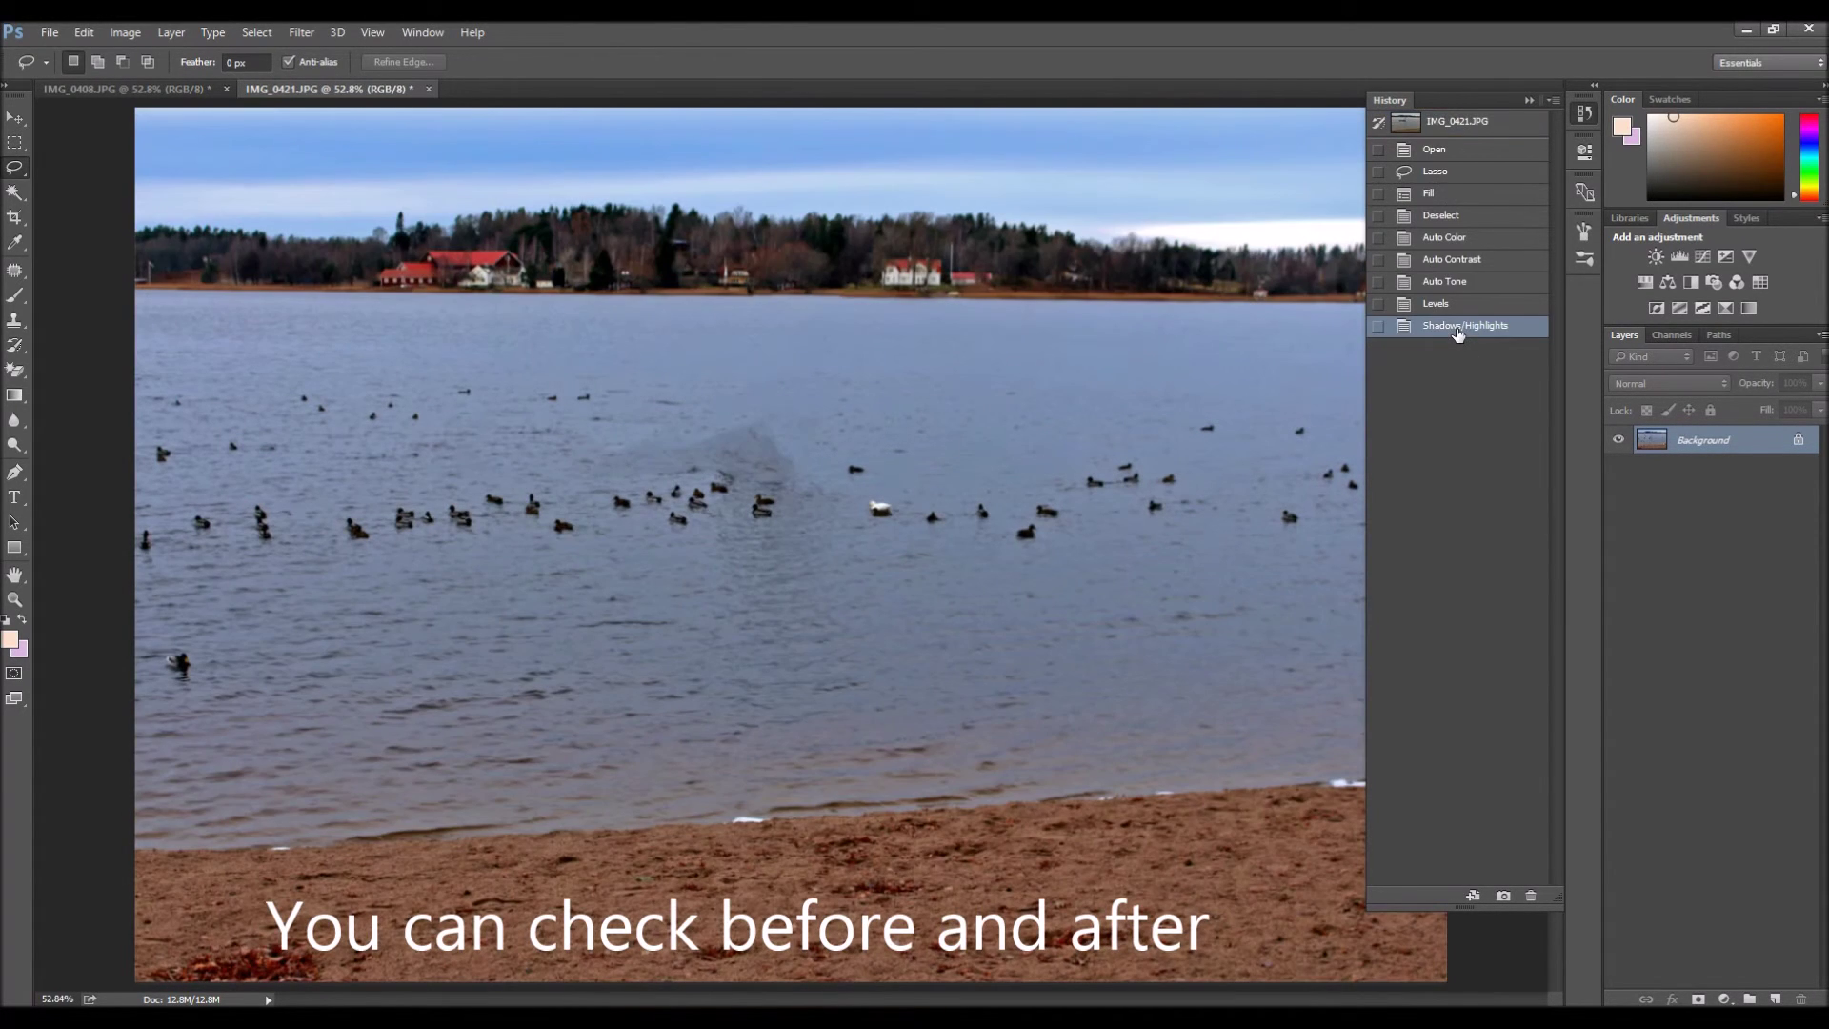
left_click(1461, 122)
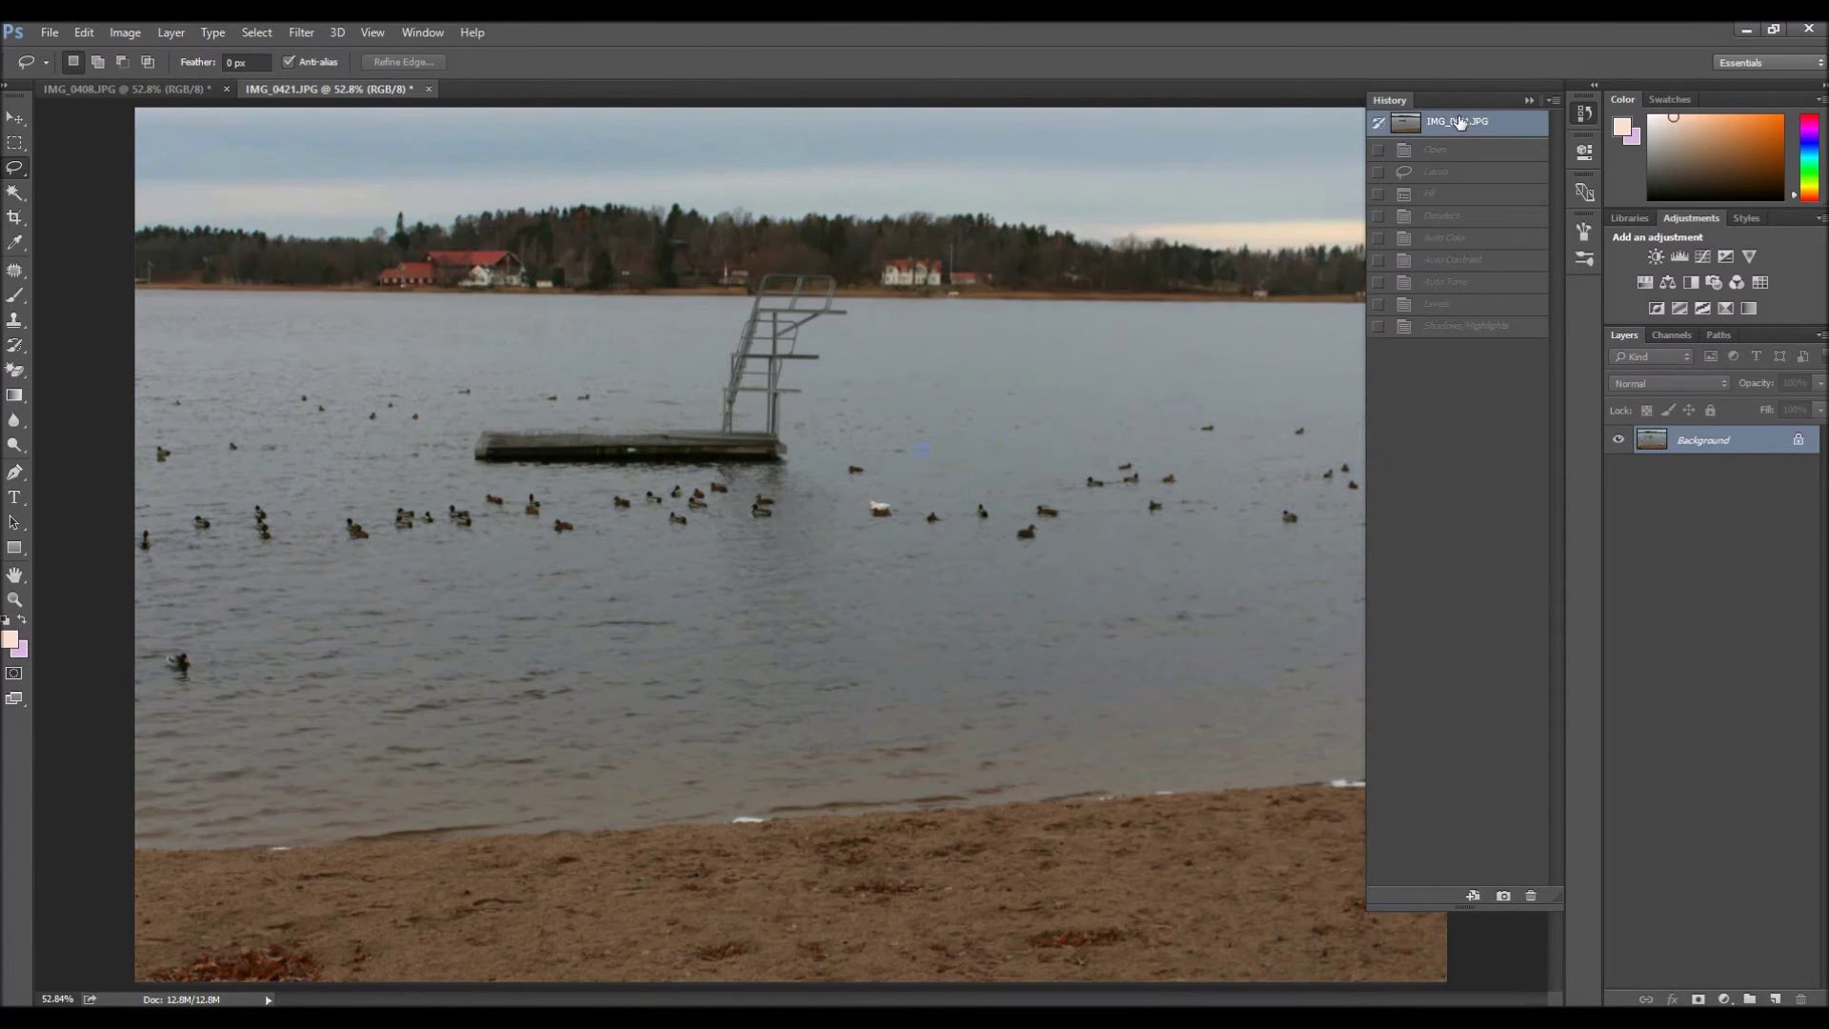
left_click(1449, 327)
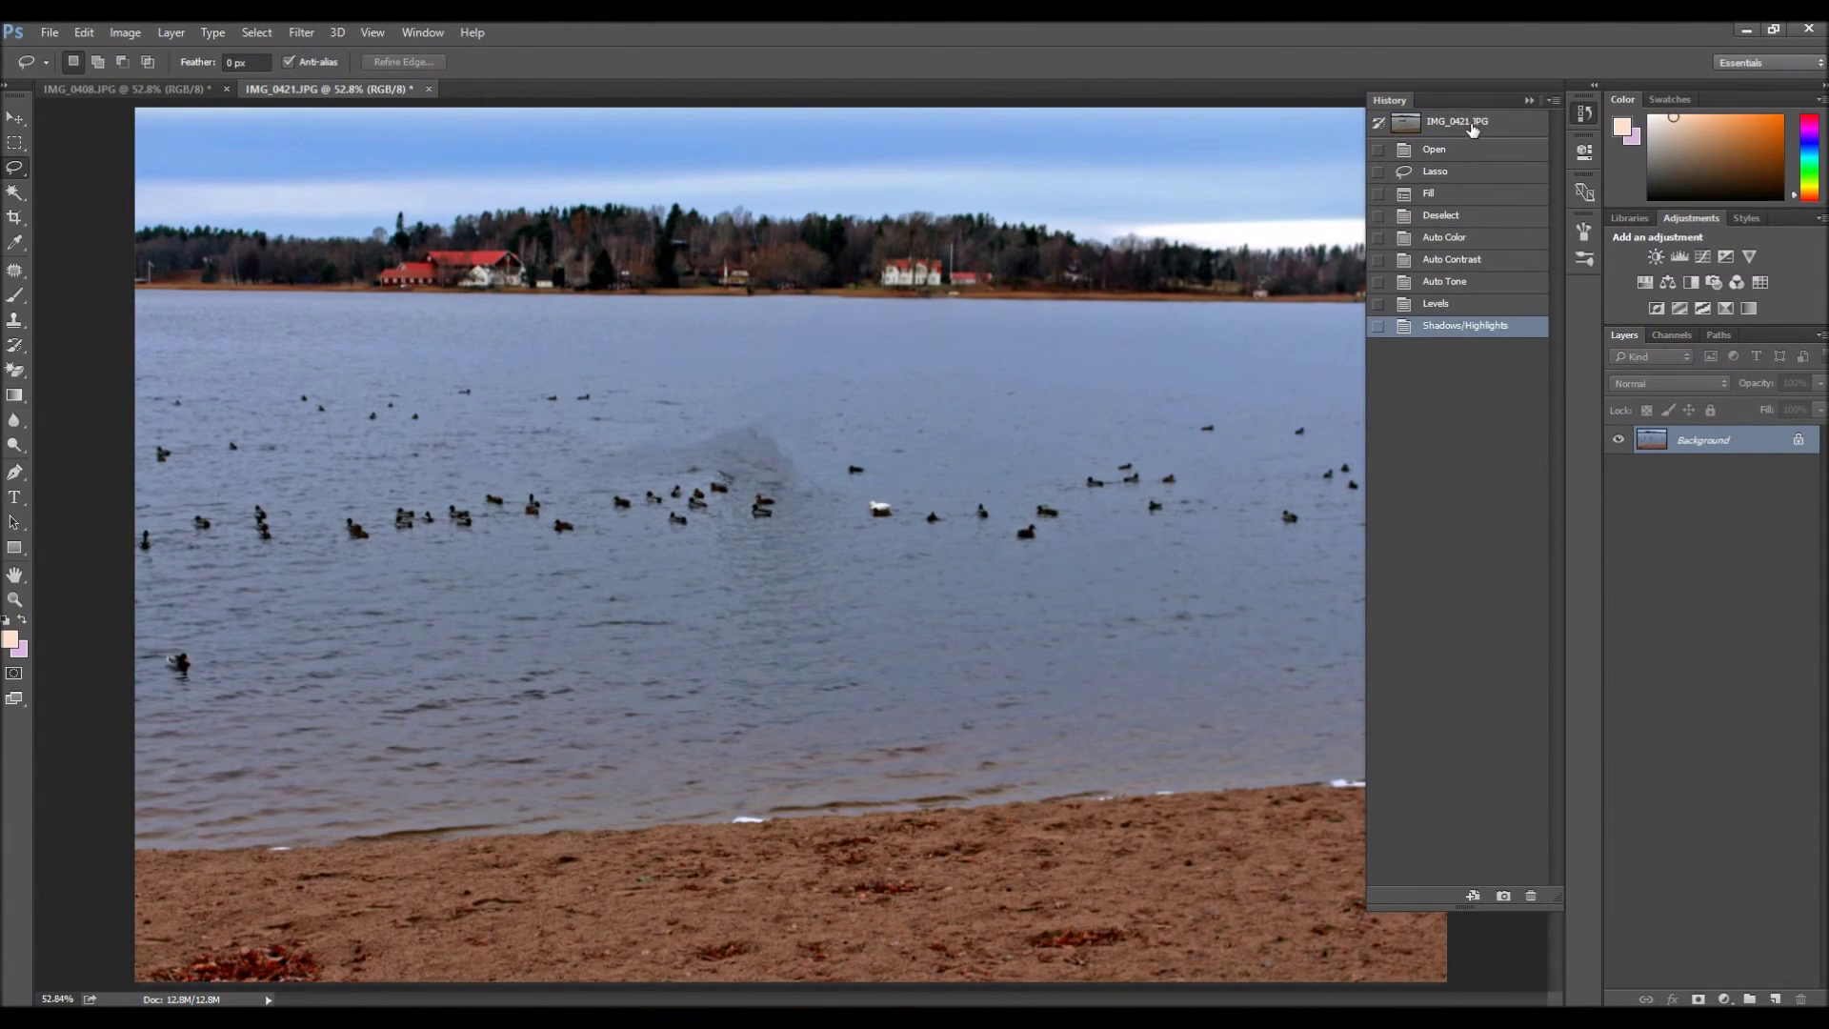
left_click(1472, 128)
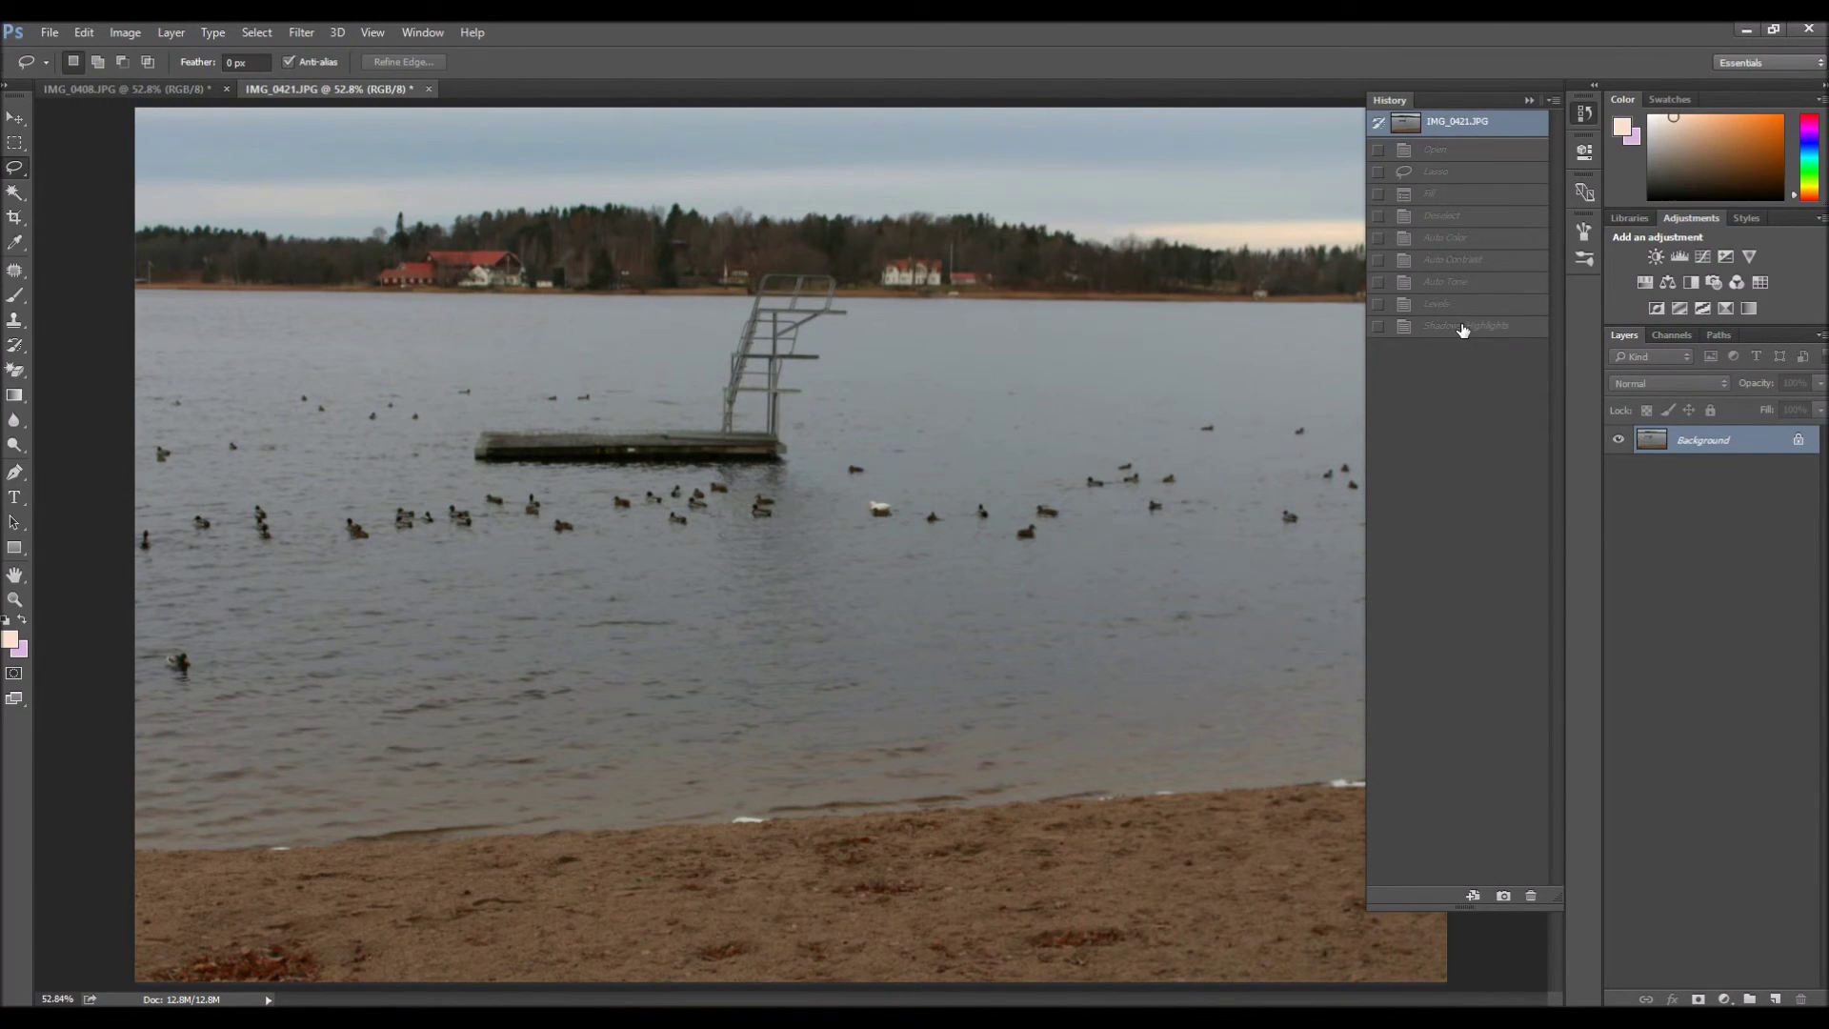
left_click(1463, 327)
left_click(1529, 100)
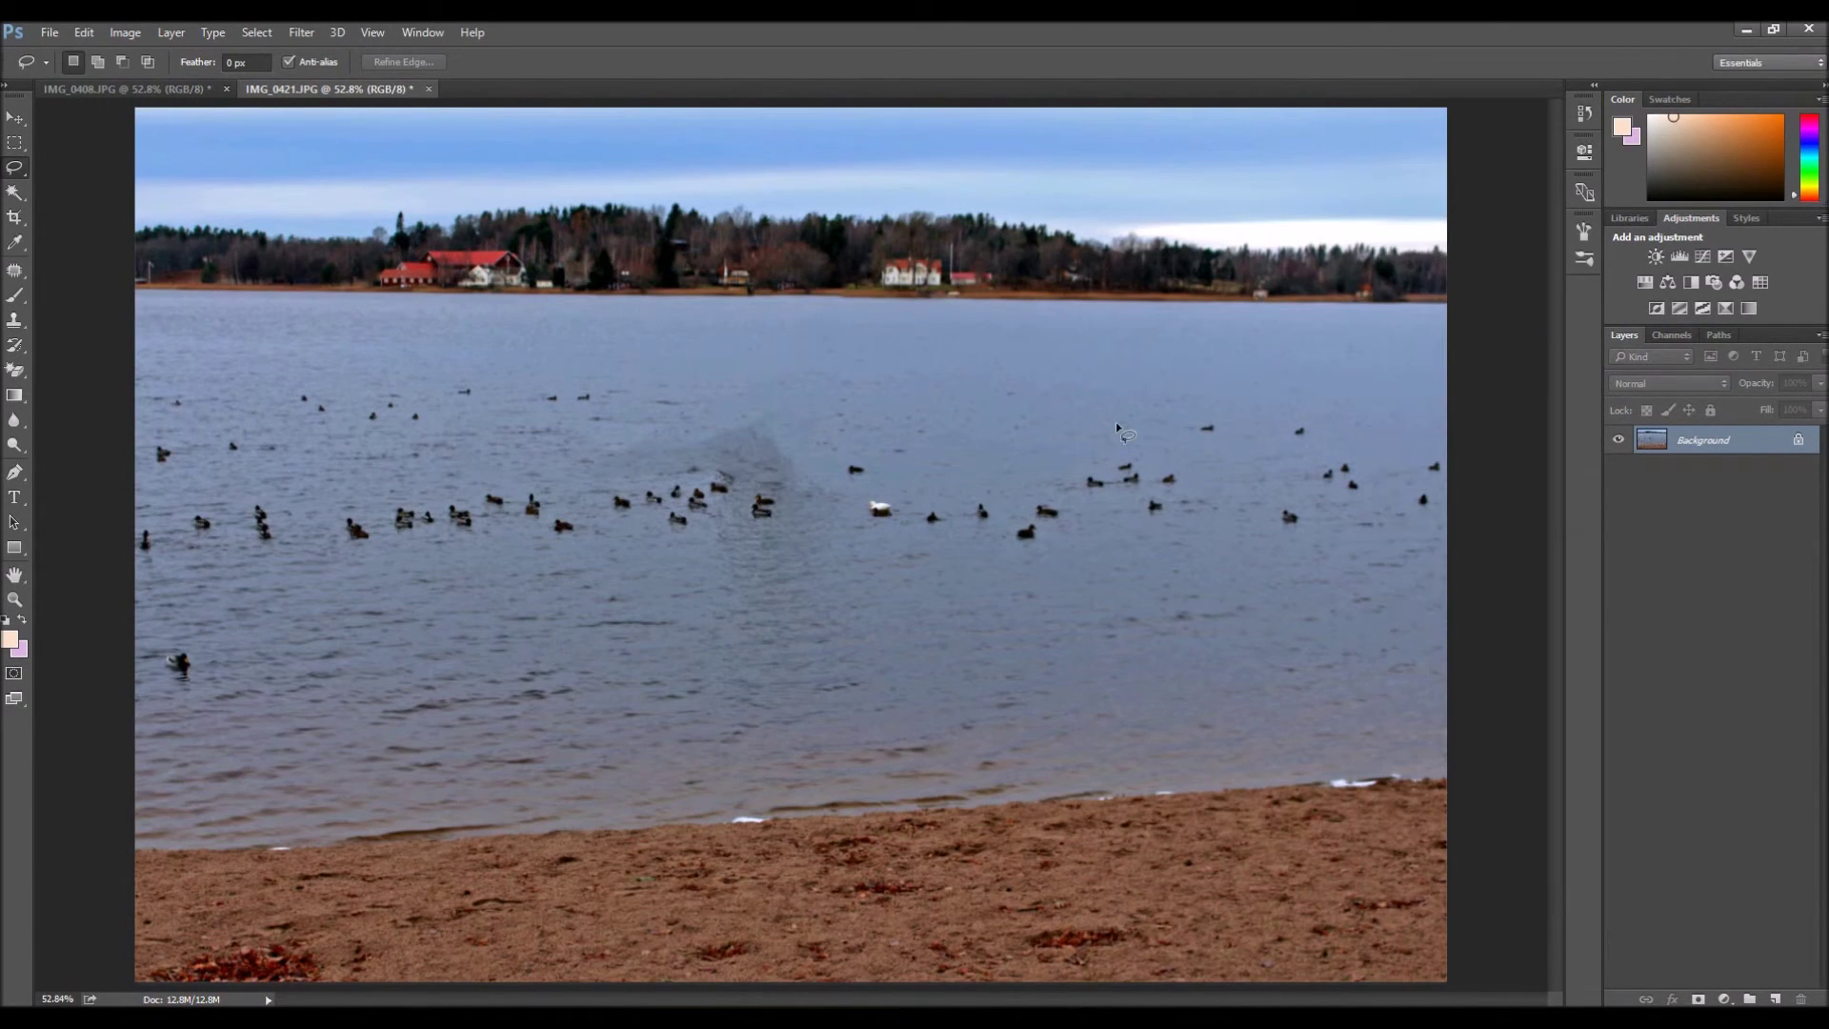
left_click(157, 88)
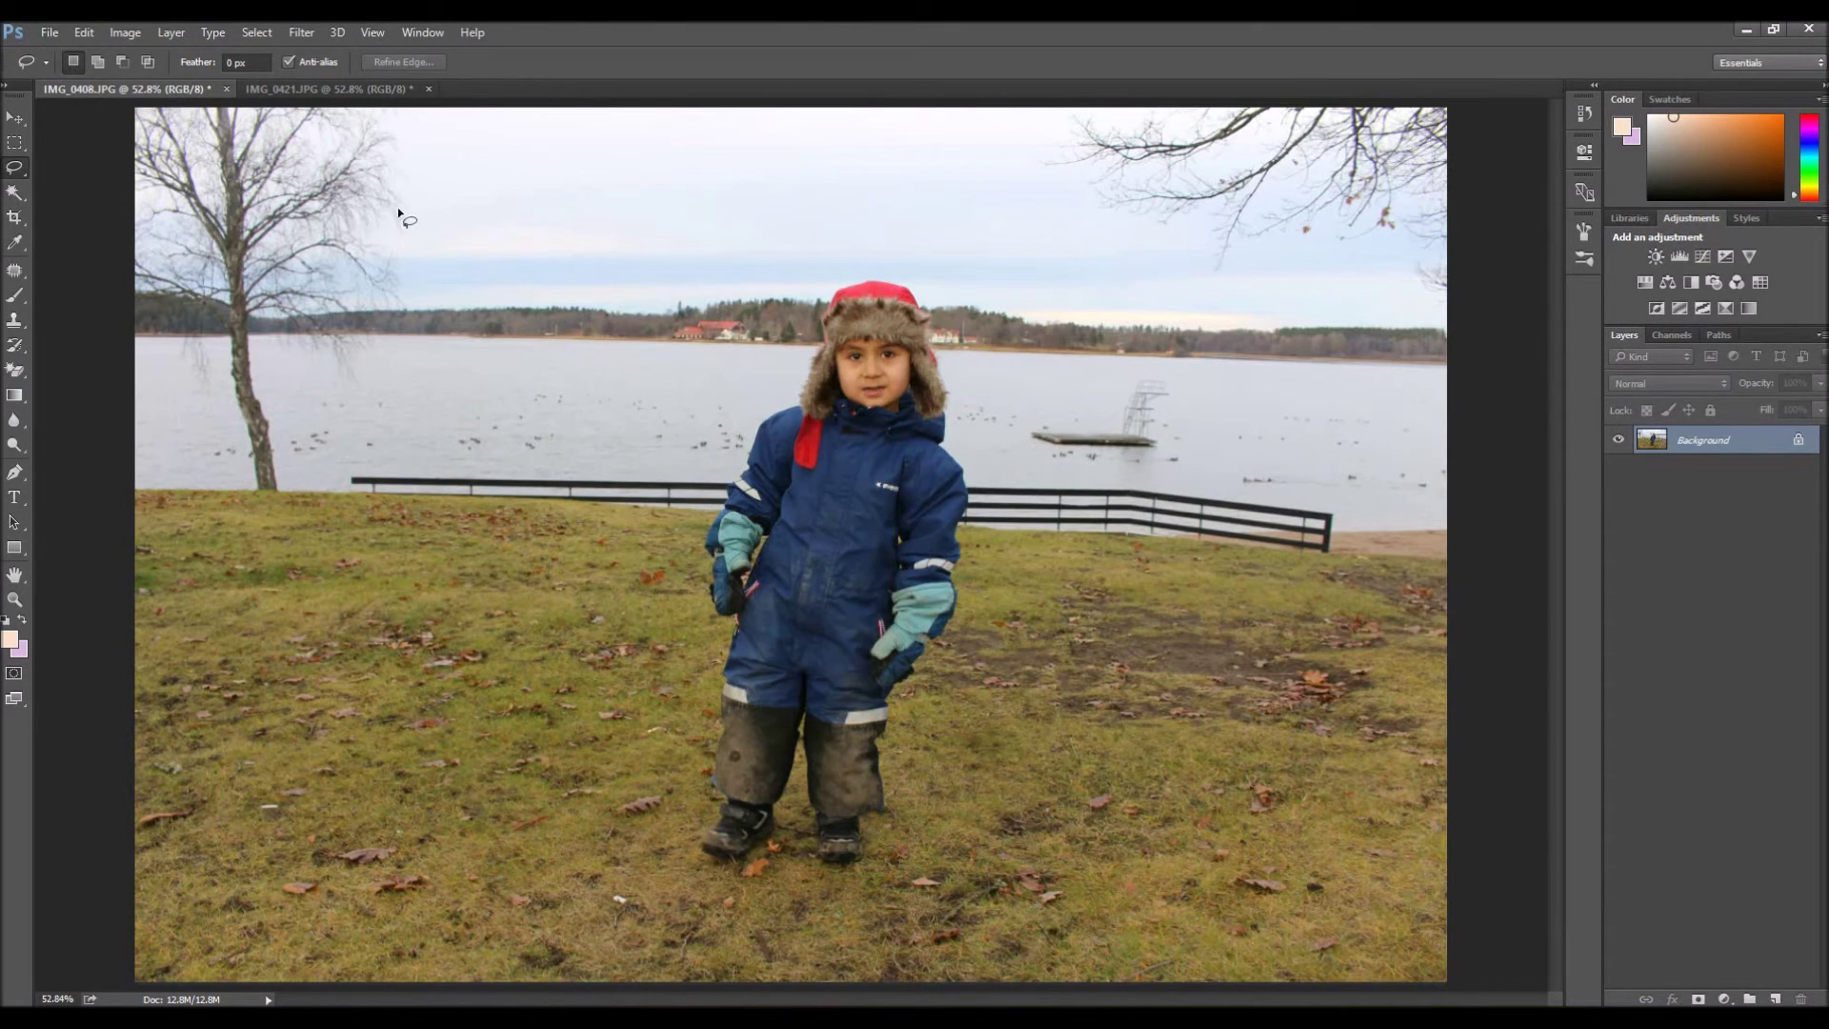
Toggle the child photo between its original snapshot and edited Deselect state in History, ending edited.
left_click(1582, 113)
left_click(1476, 127)
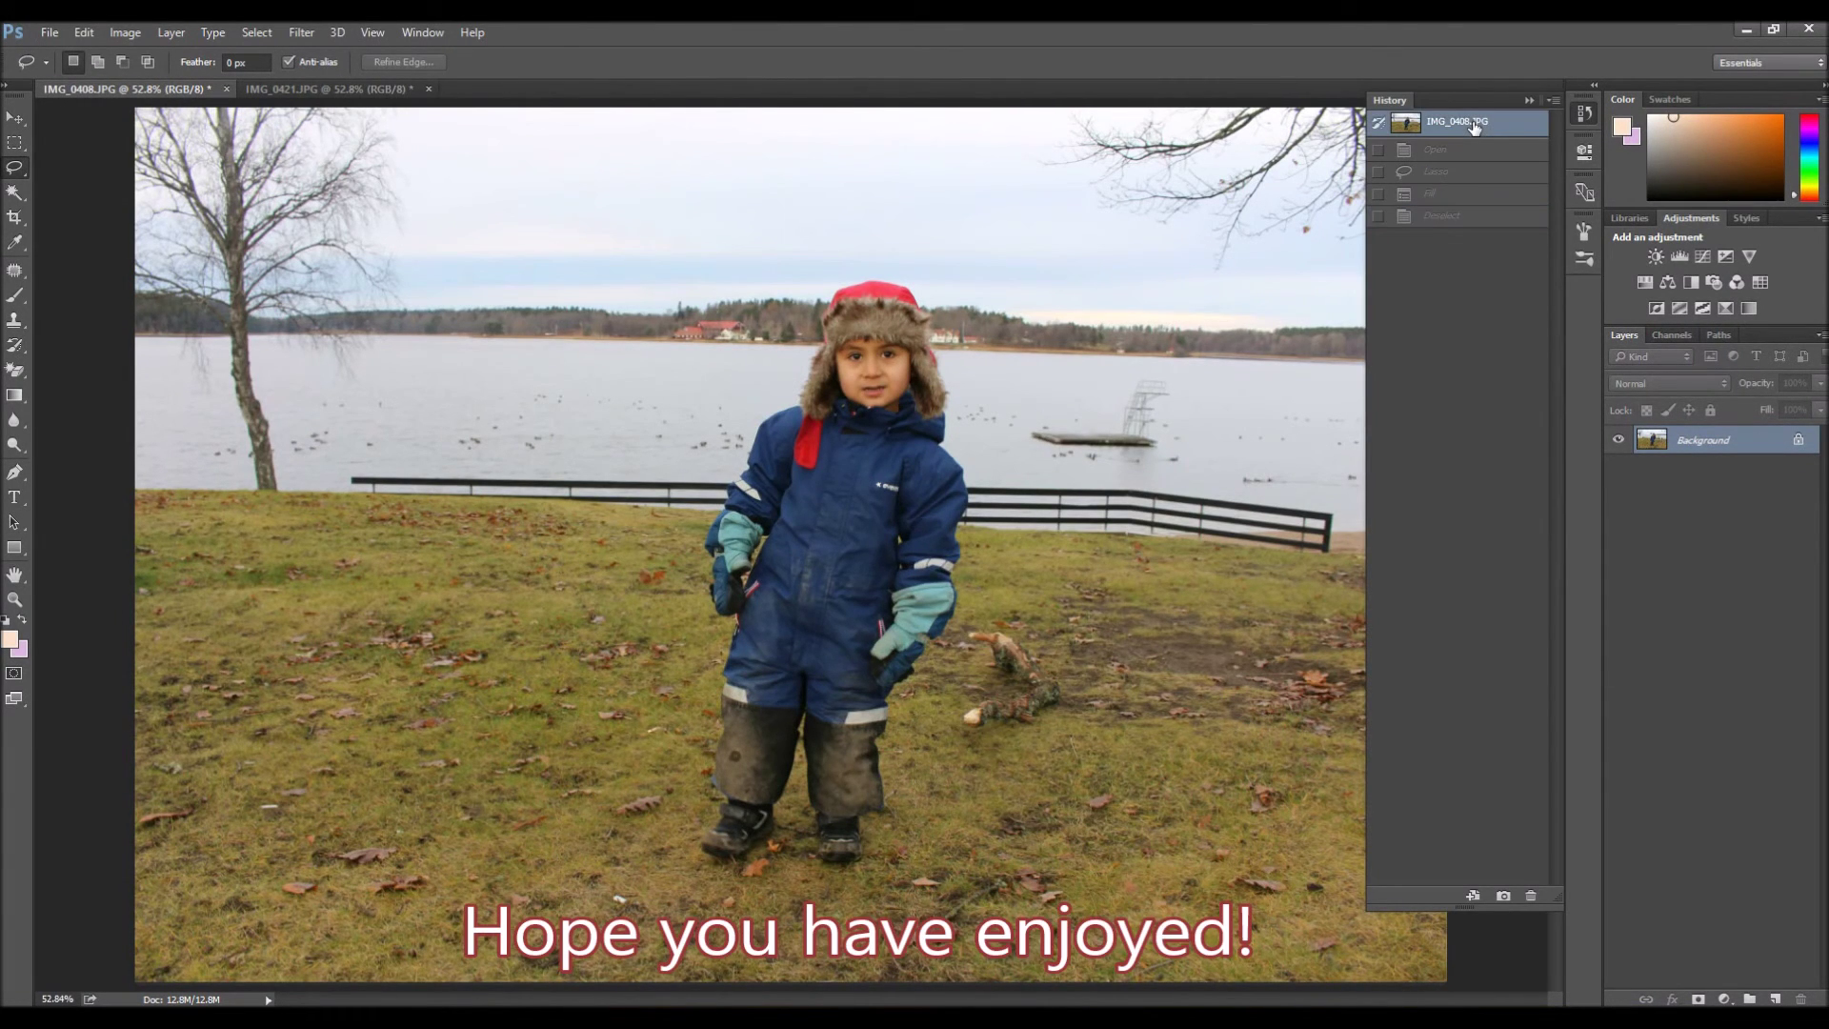
left_click(1455, 217)
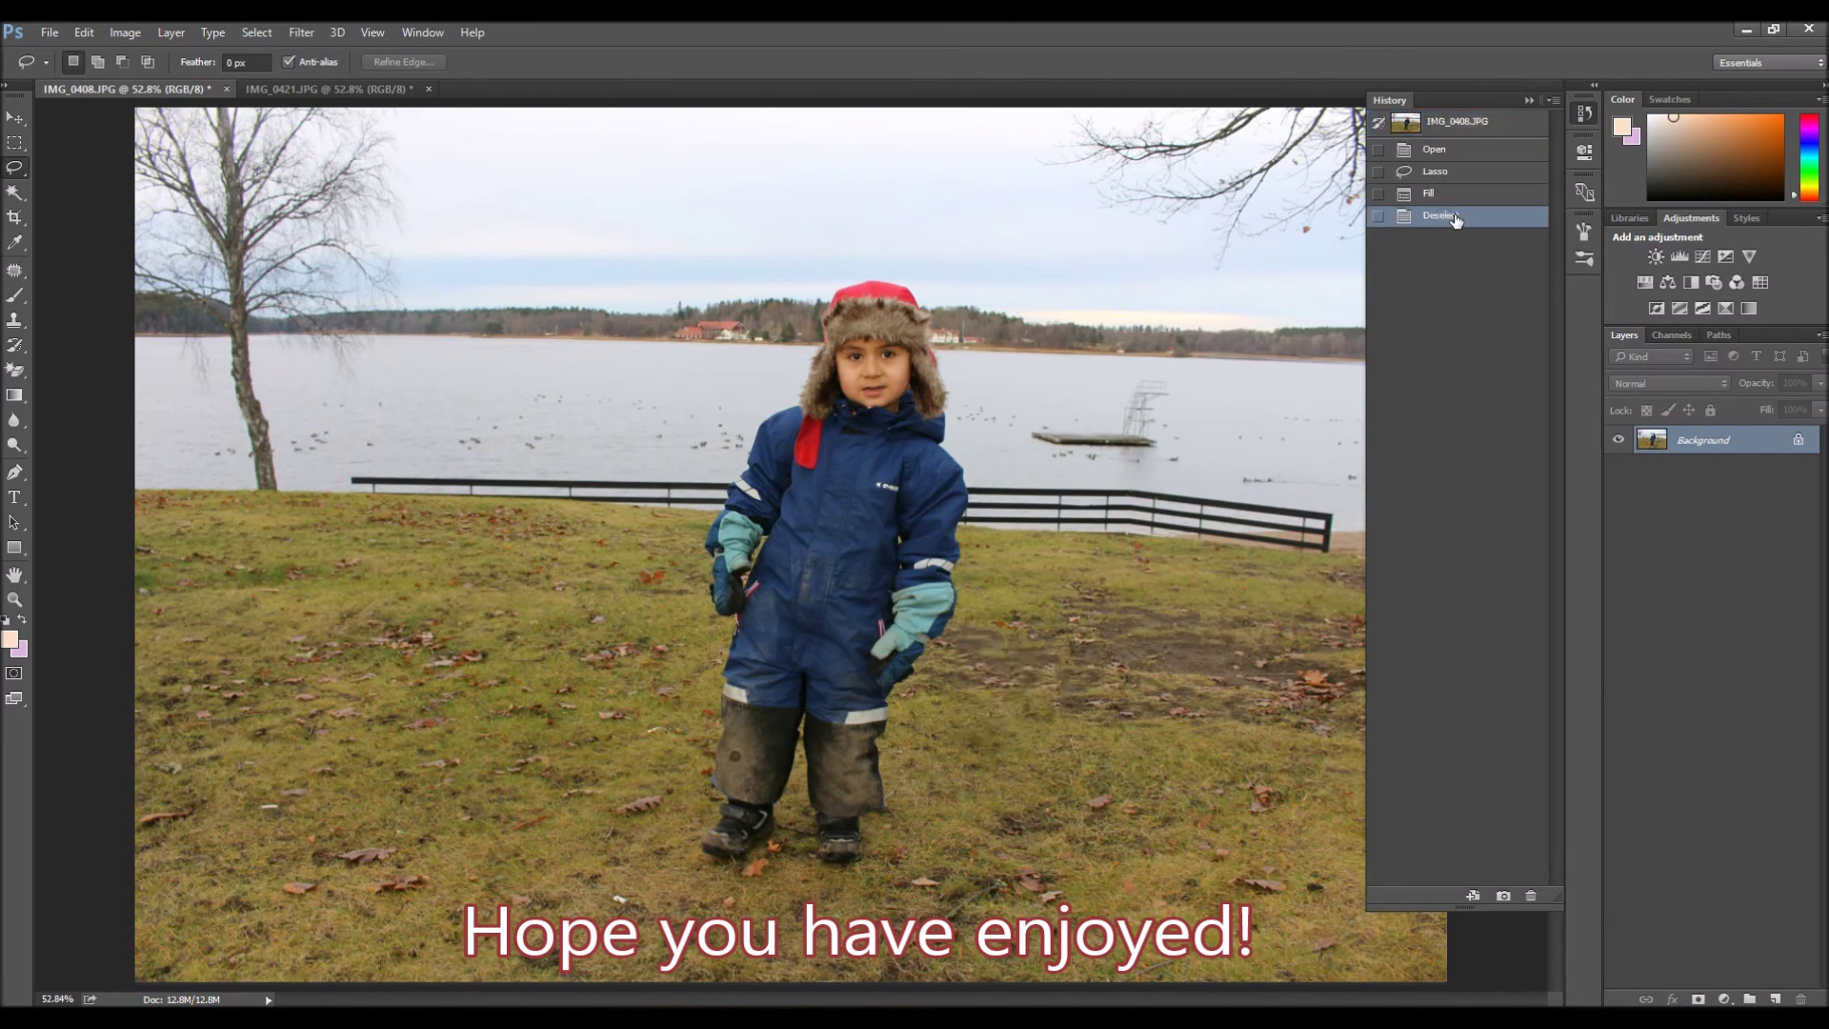
left_click(1450, 133)
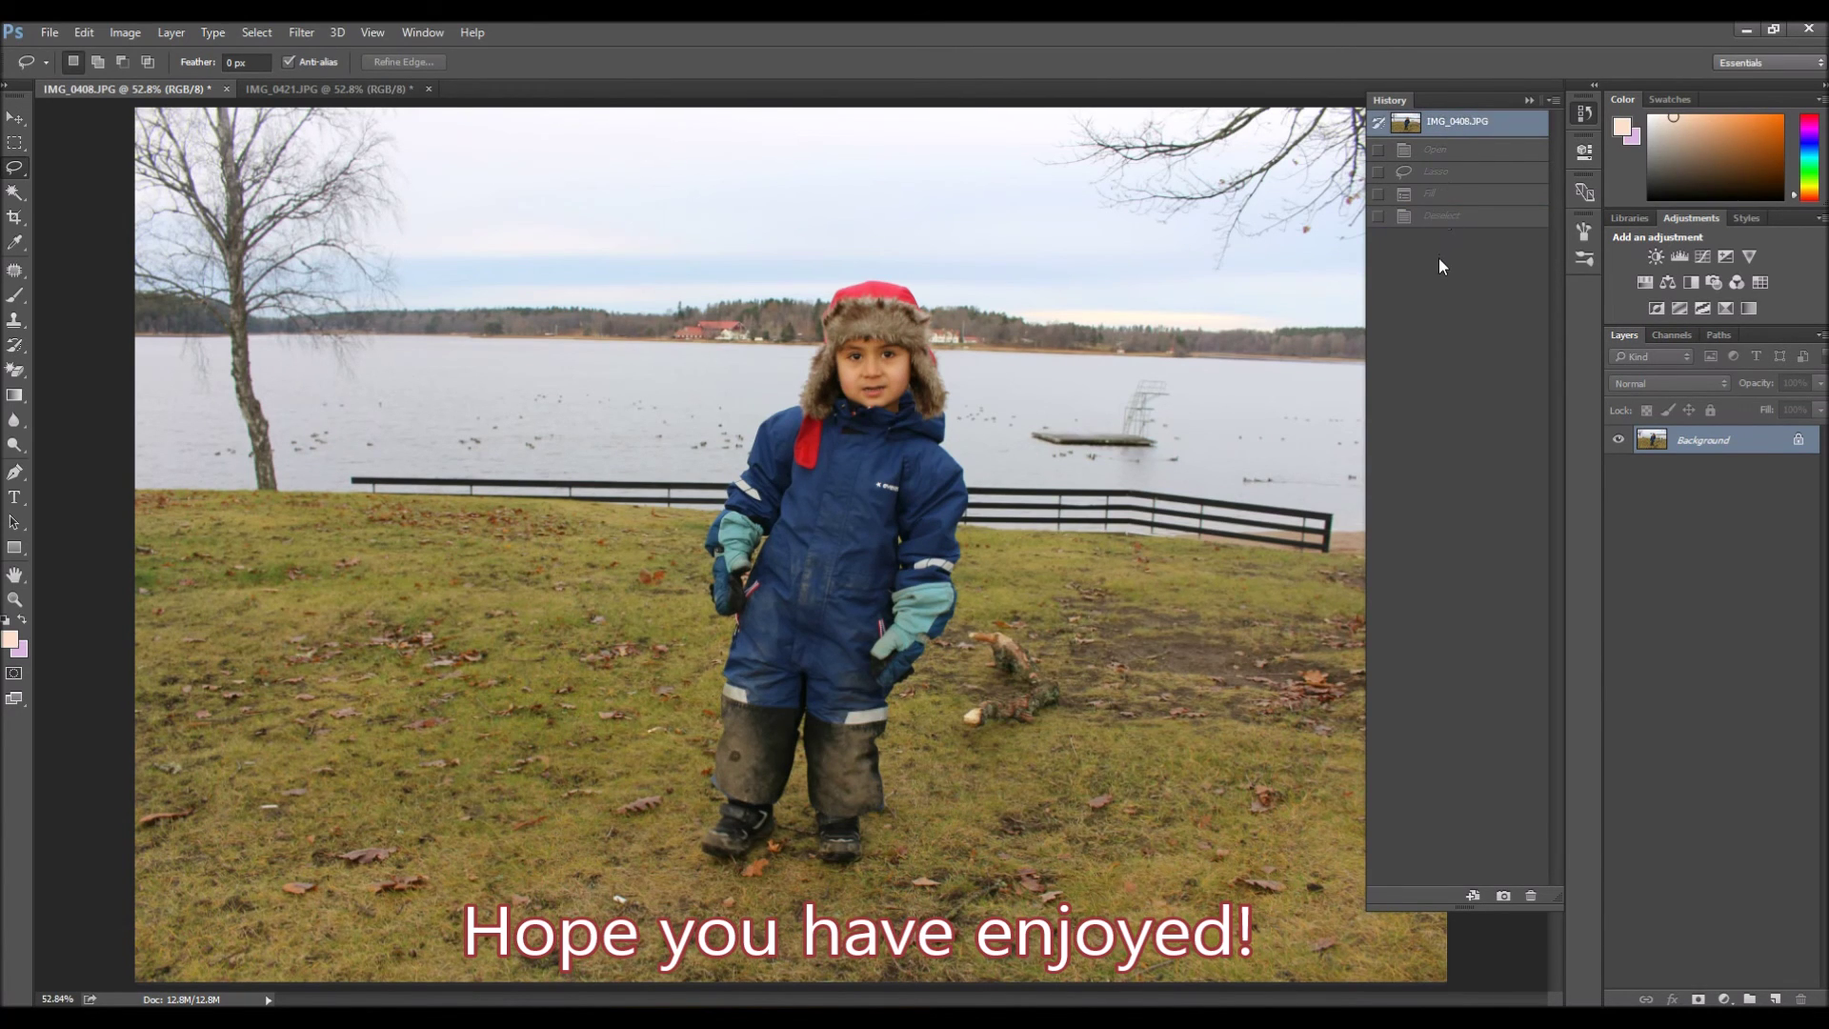
left_click(1447, 217)
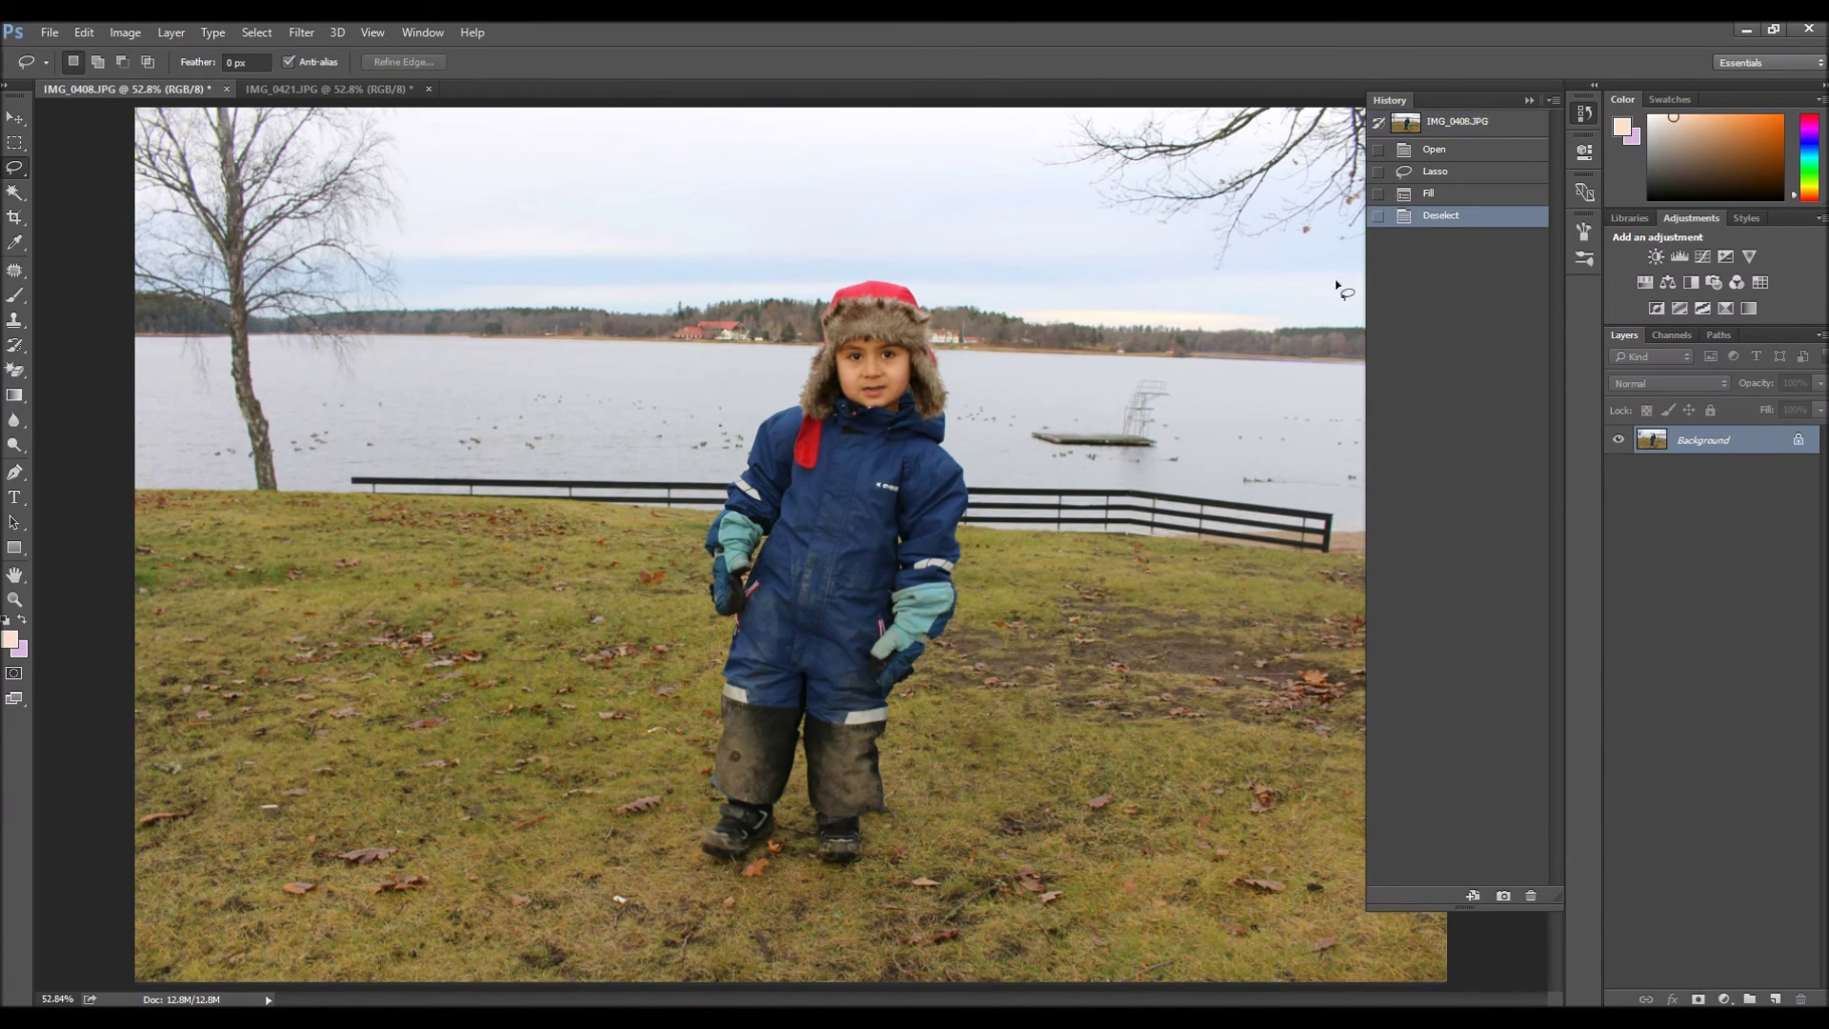